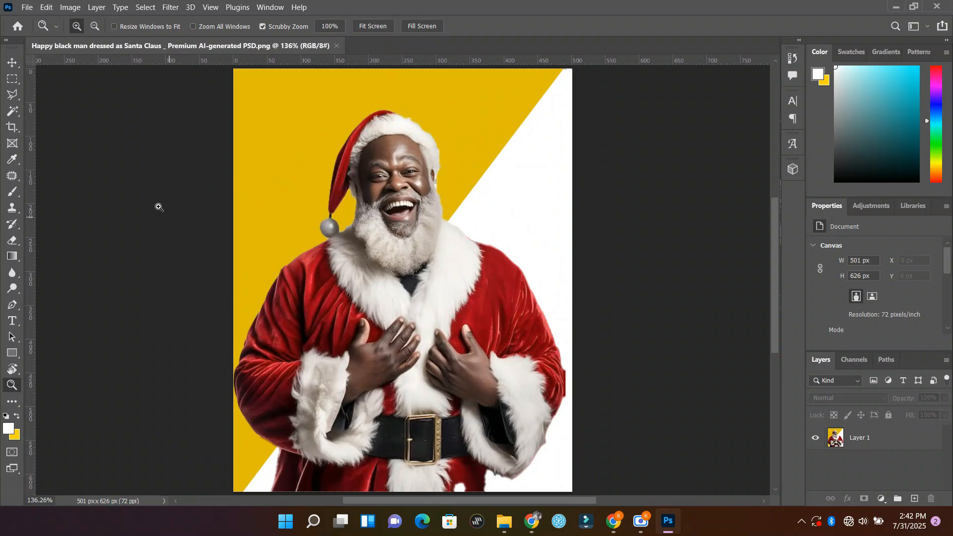
Step: Duplicate Layer 1 three times
{"action": "left_click", "coordinate": [18, 99]}
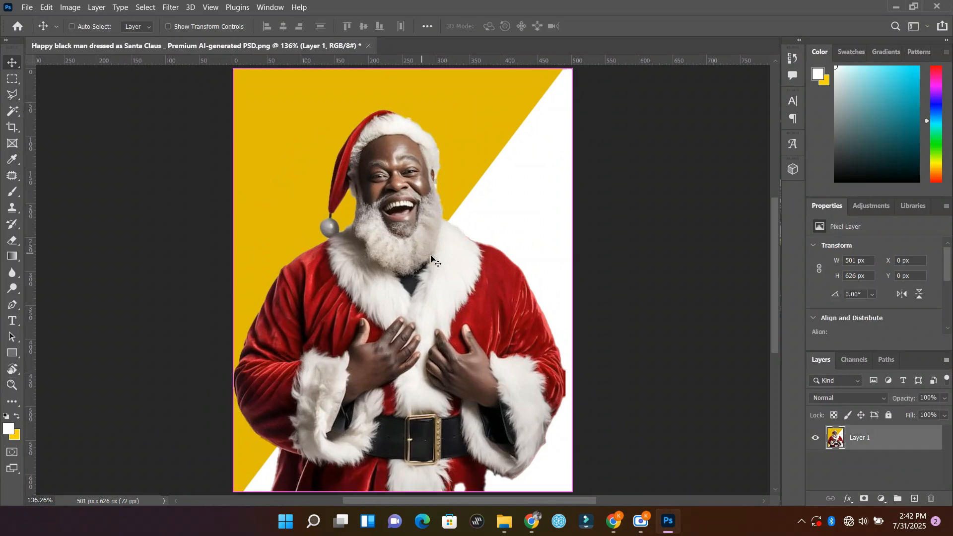
{"action": "key", "text": "ctrl+j"}
{"action": "key", "text": "ctrl+j"}
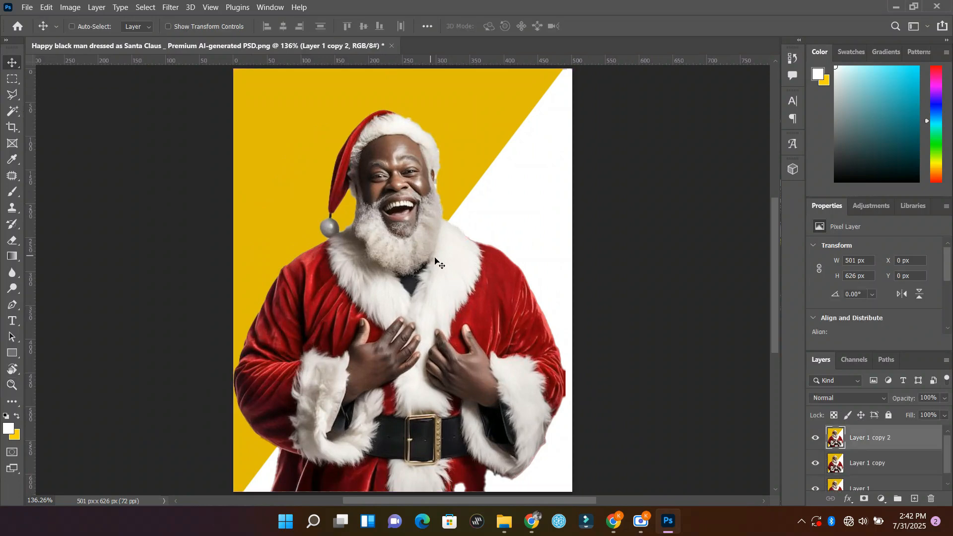
{"action": "scroll", "coordinate": [896, 451], "scroll_direction": "down", "scroll_amount": 1}
{"action": "scroll", "coordinate": [895, 451], "scroll_direction": "up", "scroll_amount": 1}
{"action": "key", "text": "ctrl+j"}
Step: Hide all the other layers so that only Layer 1 copy 3 is displayed
{"action": "left_click", "coordinate": [815, 442], "text": "alt"}
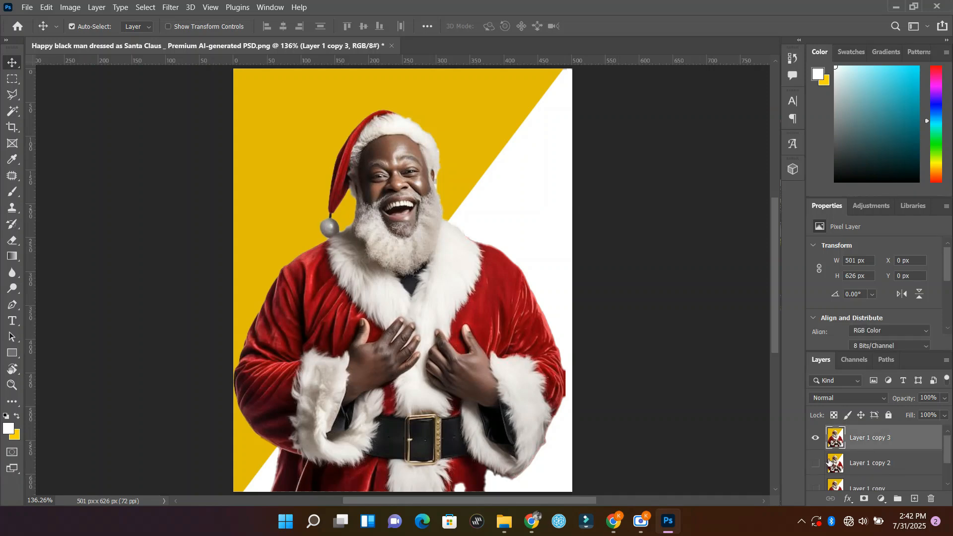
{"action": "left_click", "coordinate": [814, 441]}
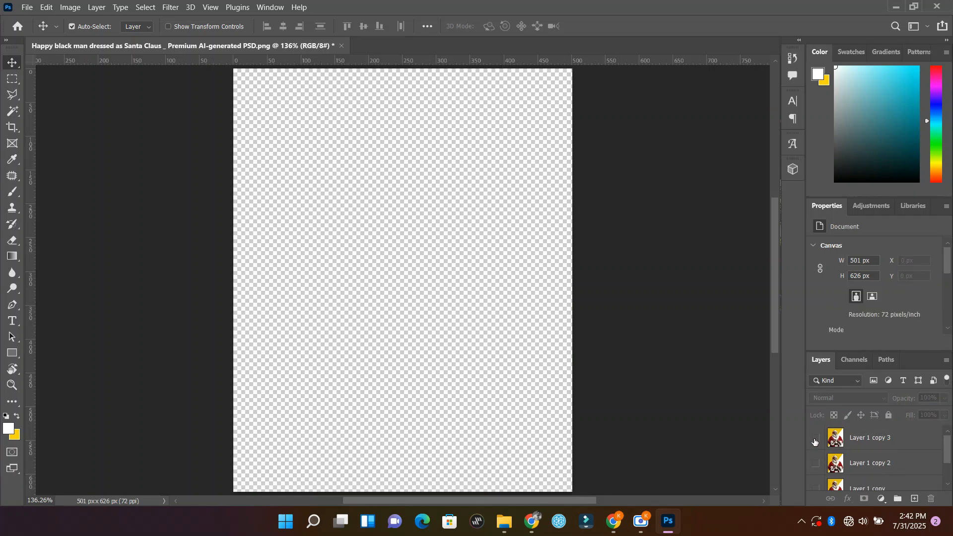
{"action": "left_click", "coordinate": [815, 440]}
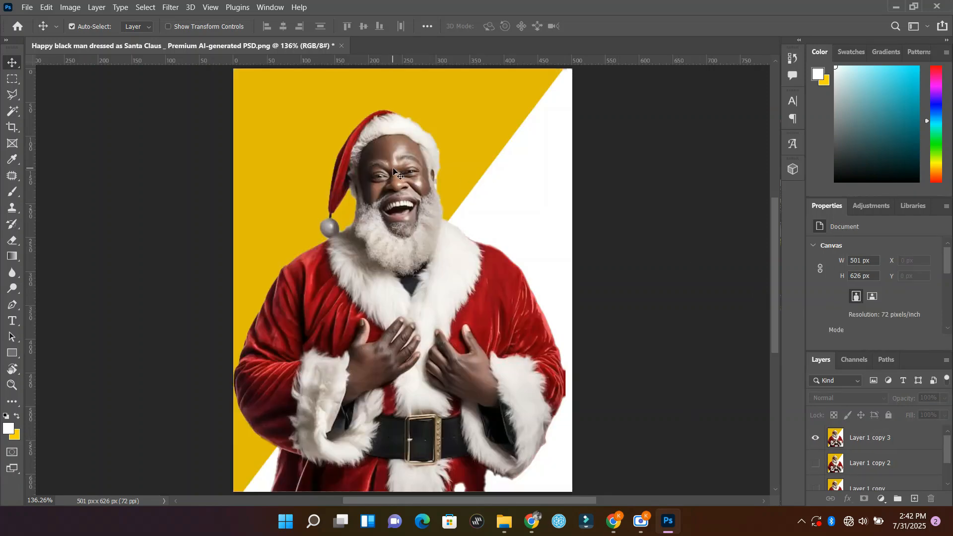
Step: On Layer 1 copy 3, trace the background around the hat, head and shoulders with the Magnetic Lasso, delete it and deselect
{"action": "left_click", "coordinate": [12, 94]}
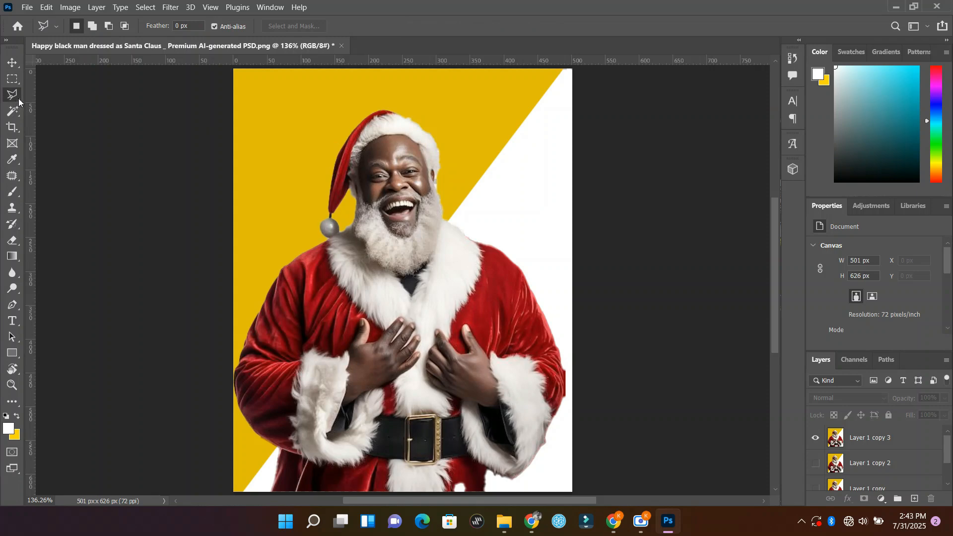
{"action": "right_click", "coordinate": [18, 97]}
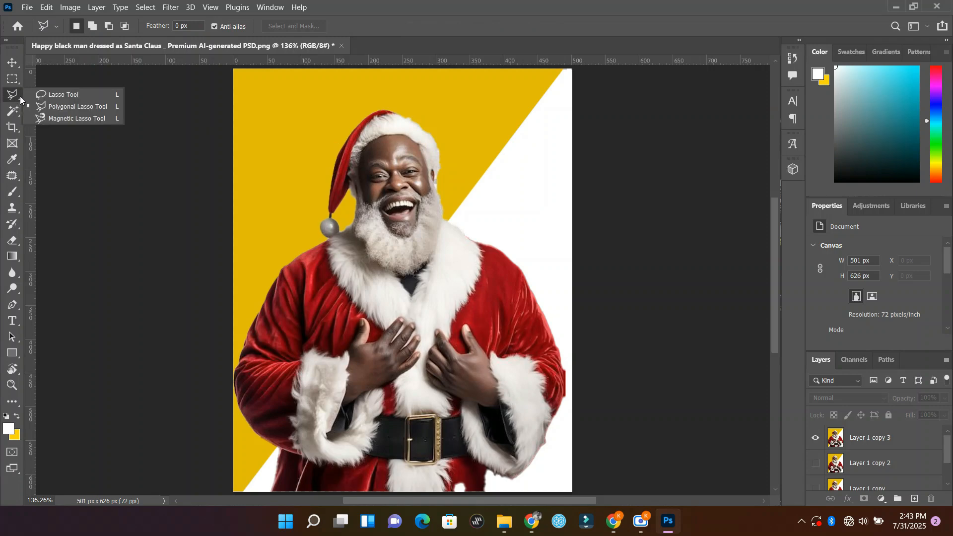
{"action": "left_click", "coordinate": [69, 117]}
{"action": "scroll", "coordinate": [347, 153], "scroll_direction": "up", "scroll_amount": 4}
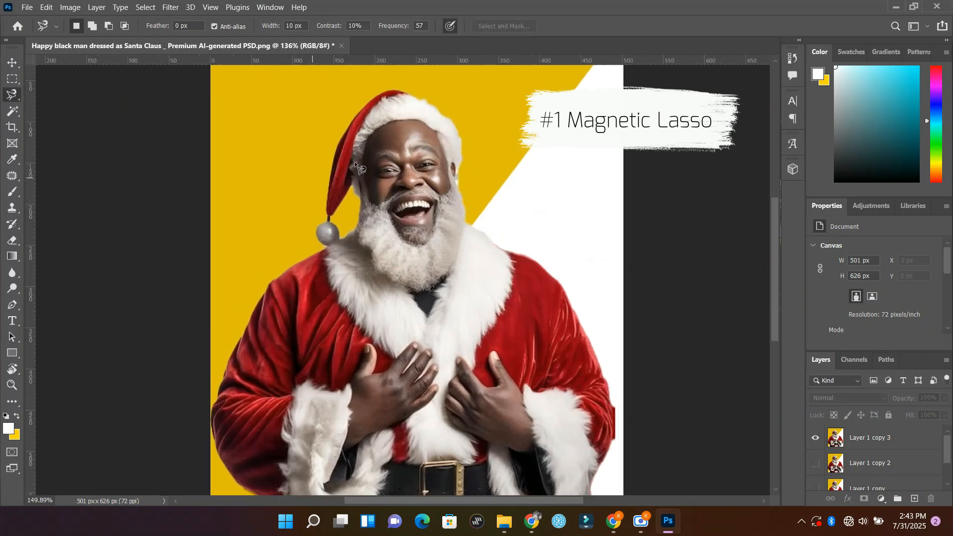
{"action": "scroll", "coordinate": [394, 155], "scroll_direction": "up", "scroll_amount": 3}
{"action": "scroll", "coordinate": [385, 220], "scroll_direction": "up", "scroll_amount": 2}
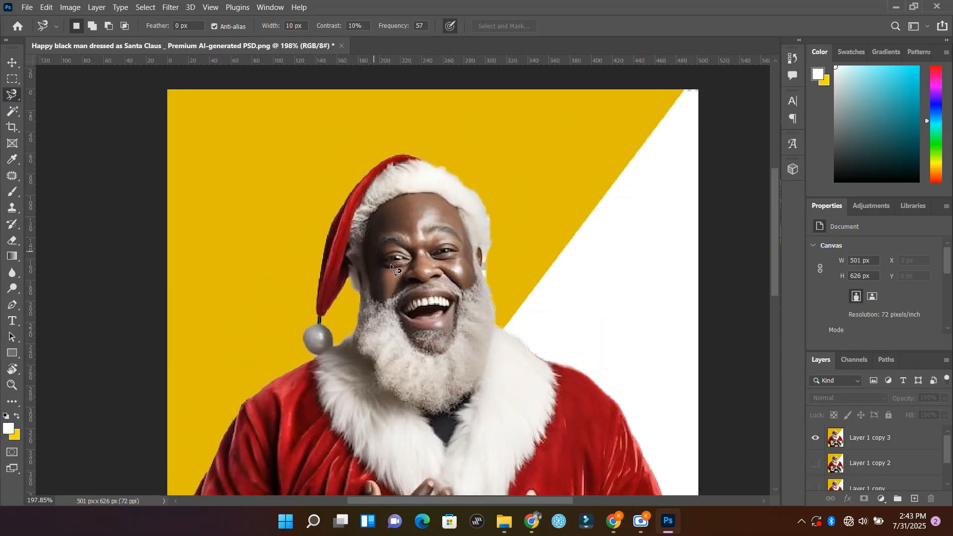
{"action": "left_click", "coordinate": [874, 441]}
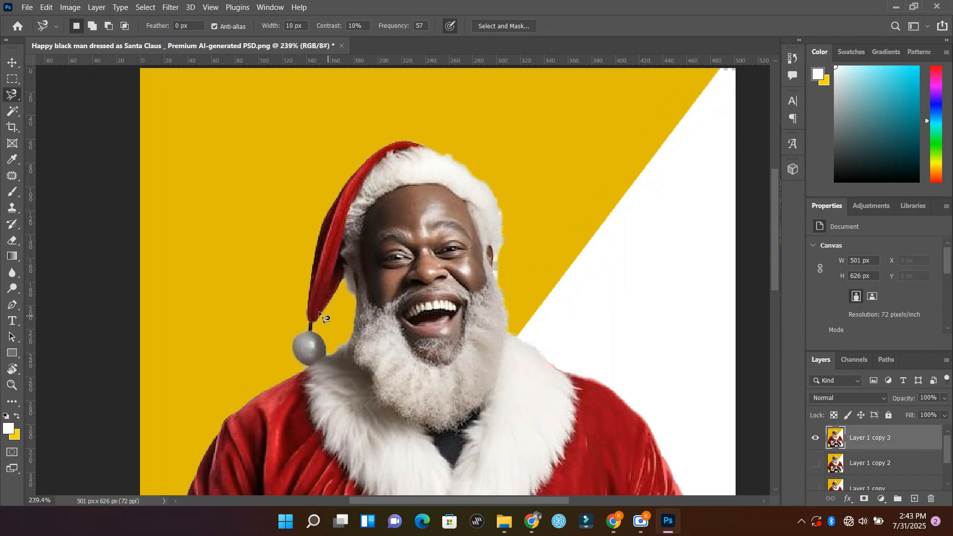
{"action": "left_click", "coordinate": [308, 329]}
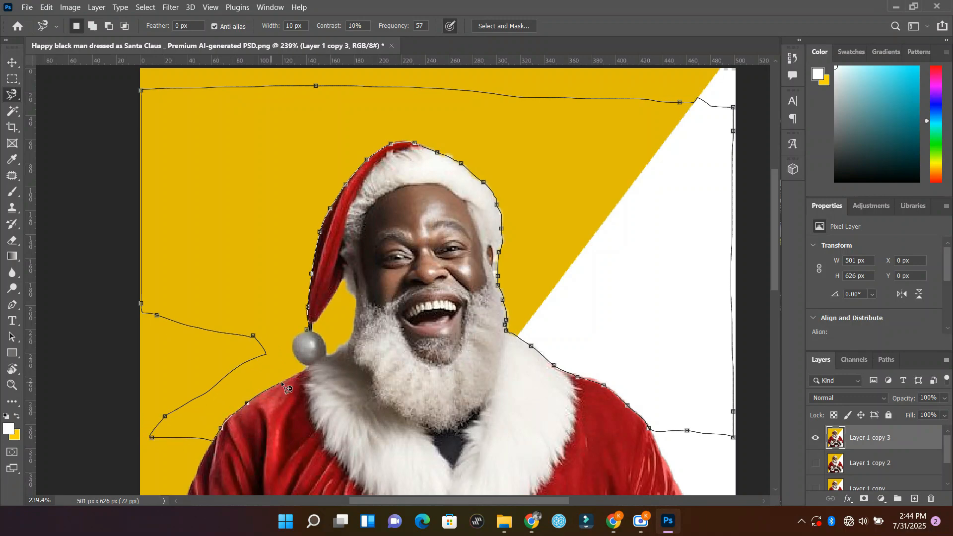
{"action": "left_click", "coordinate": [306, 330]}
{"action": "right_click", "coordinate": [263, 224]}
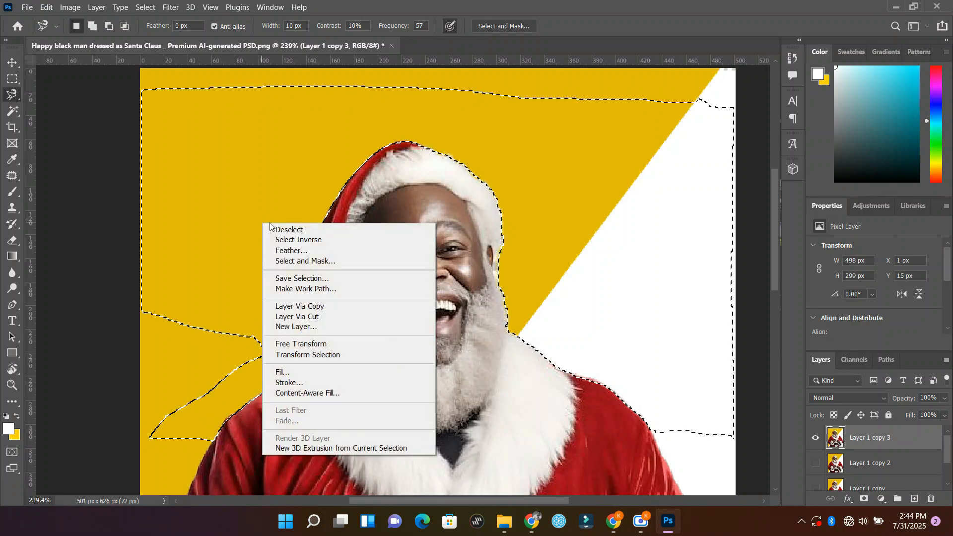
{"action": "left_click", "coordinate": [279, 198]}
{"action": "key", "text": "Delete"}
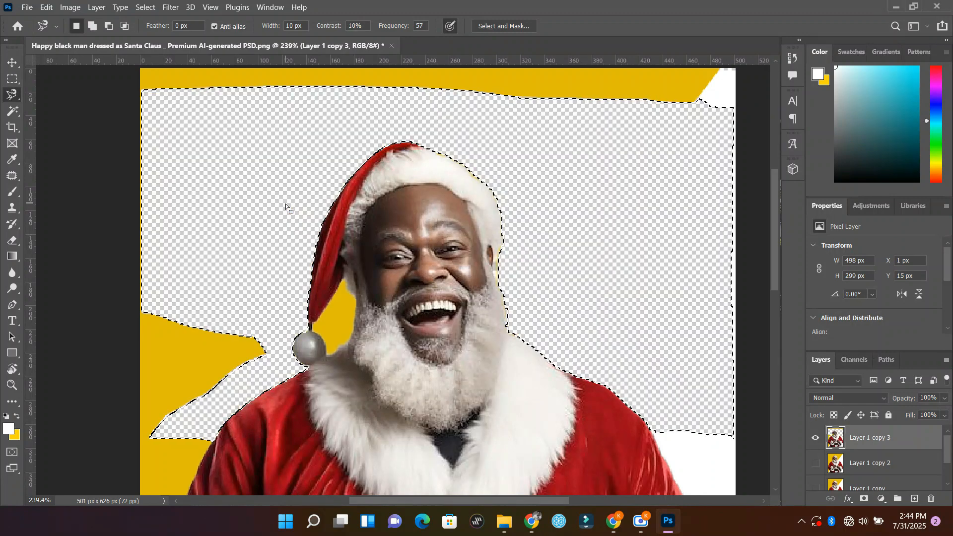
{"action": "scroll", "coordinate": [315, 224], "scroll_direction": "down", "scroll_amount": 1}
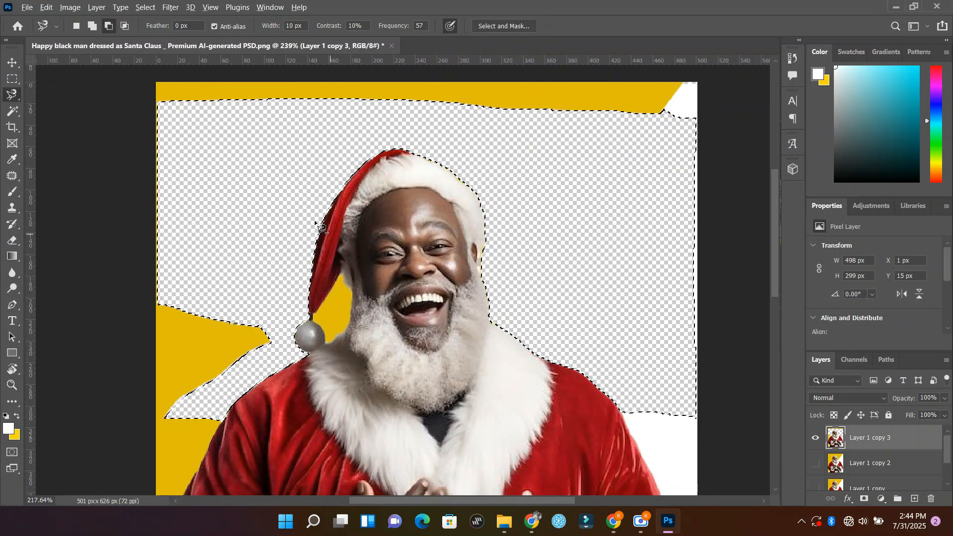
{"action": "scroll", "coordinate": [314, 223], "scroll_direction": "down", "scroll_amount": 6}
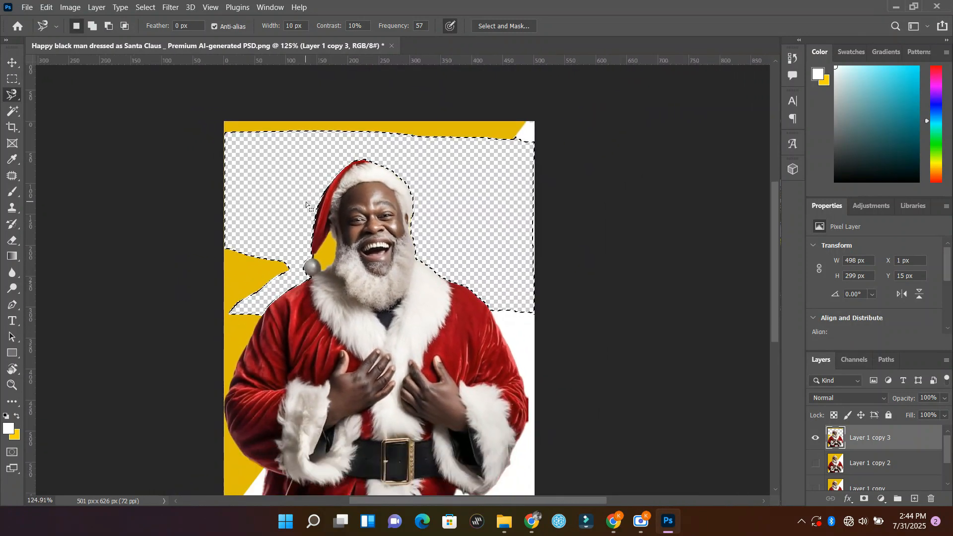
{"action": "key", "text": "ctrl+d"}
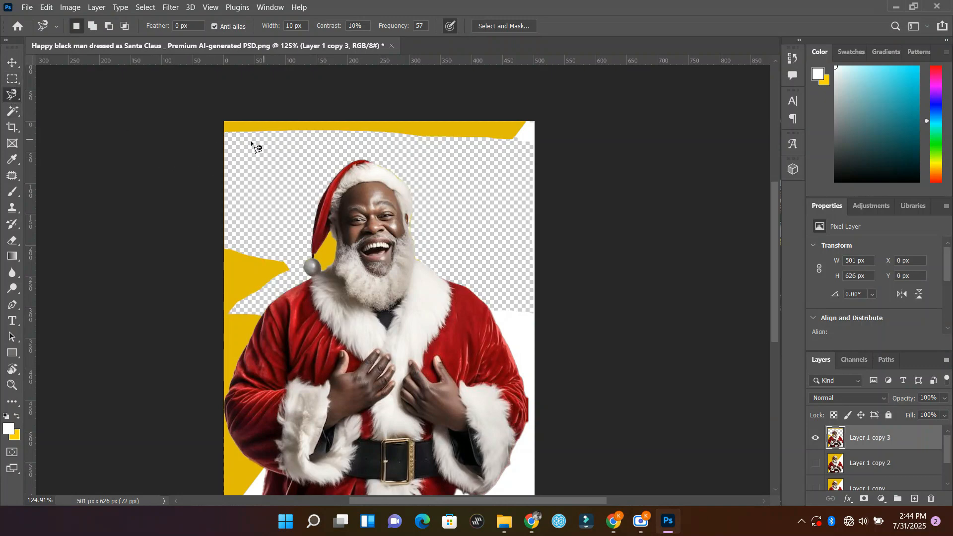
Step: Lasso and delete the leftover background strip along the image's upper edge and in its upper right corner, then deselect
{"action": "left_click", "coordinate": [226, 145]}
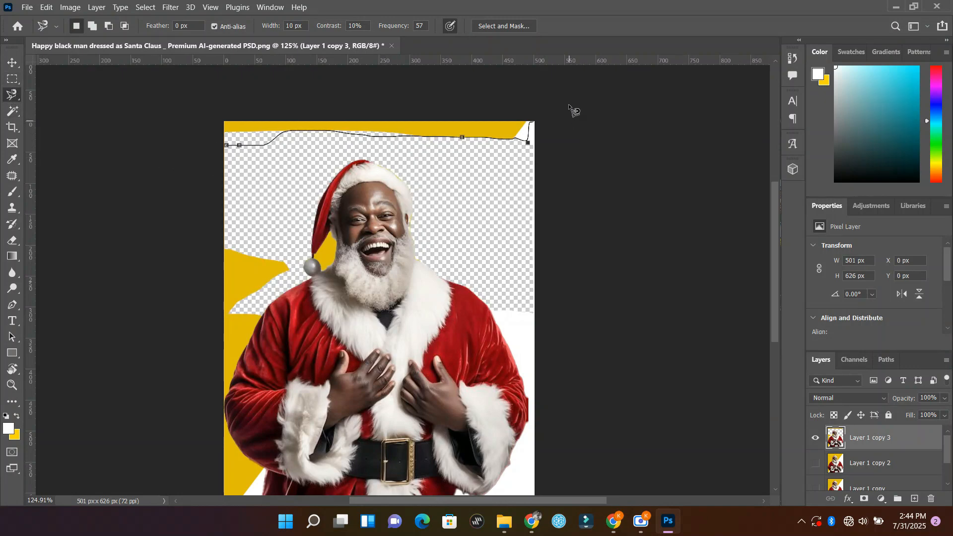
{"action": "left_click", "coordinate": [226, 146]}
{"action": "key", "text": "Delete"}
{"action": "left_click", "coordinate": [508, 130]}
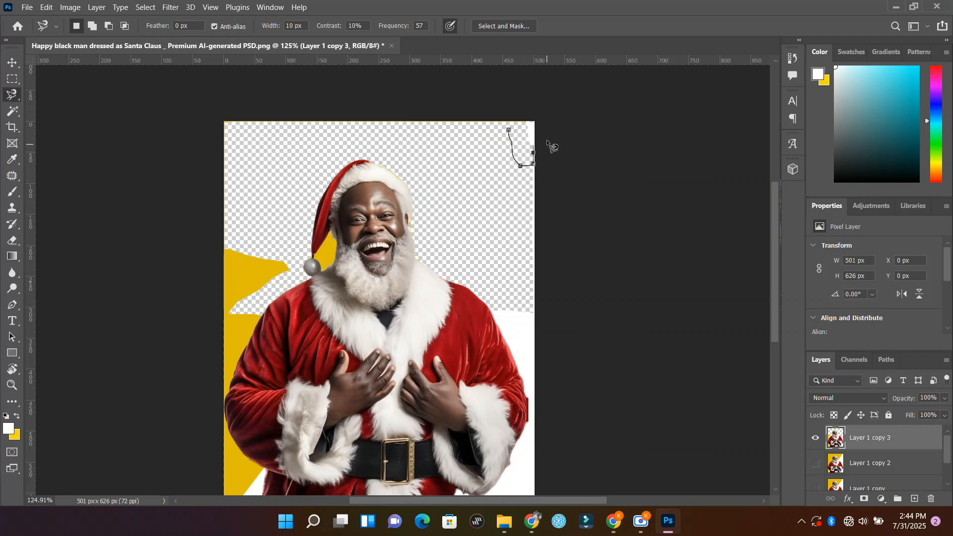
{"action": "left_click", "coordinate": [510, 130]}
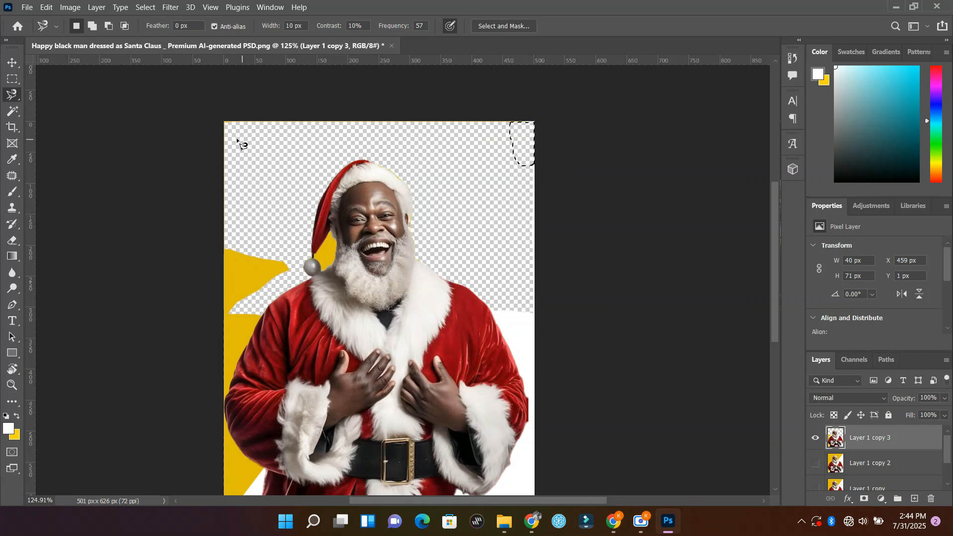
{"action": "left_click", "coordinate": [237, 139]}
{"action": "left_click", "coordinate": [238, 138]}
{"action": "key", "text": "Delete"}
{"action": "key", "text": "ctrl+d"}
Step: Lasso and delete the yellow patch enclosed between the hat, pompom and beard, and clear the selection
{"action": "scroll", "coordinate": [317, 213], "scroll_direction": "down", "scroll_amount": 2}
{"action": "scroll", "coordinate": [311, 212], "scroll_direction": "up", "scroll_amount": 10}
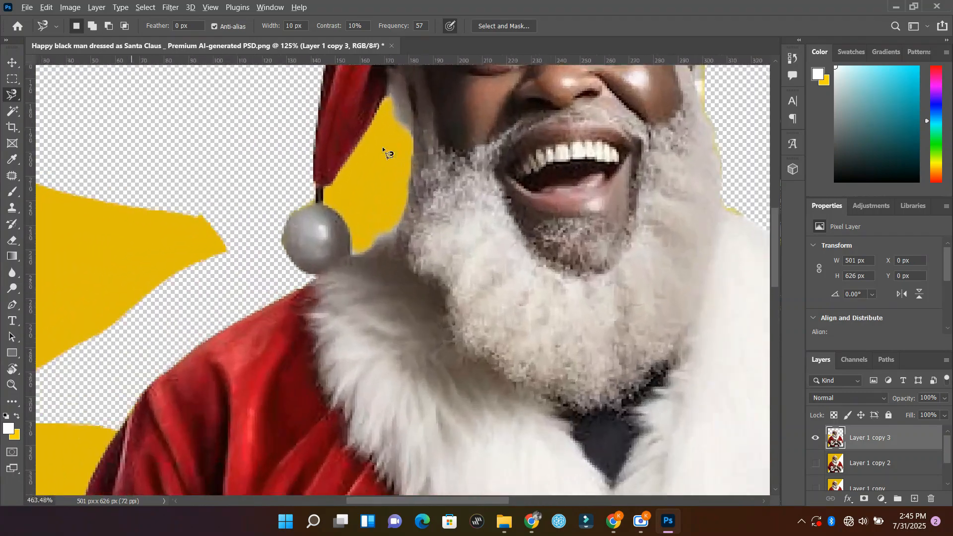
{"action": "scroll", "coordinate": [347, 208], "scroll_direction": "up", "scroll_amount": 3}
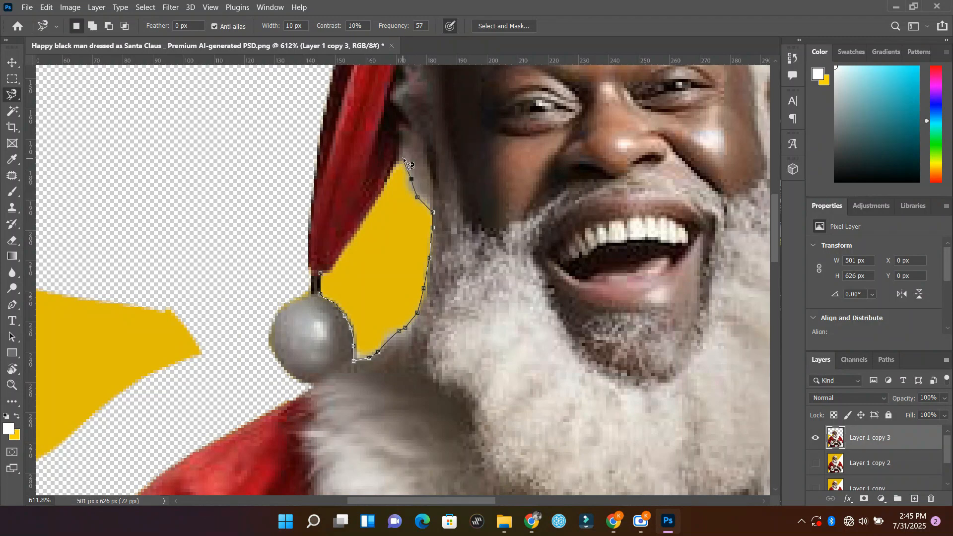
{"action": "left_click", "coordinate": [321, 274]}
{"action": "key", "text": "Delete"}
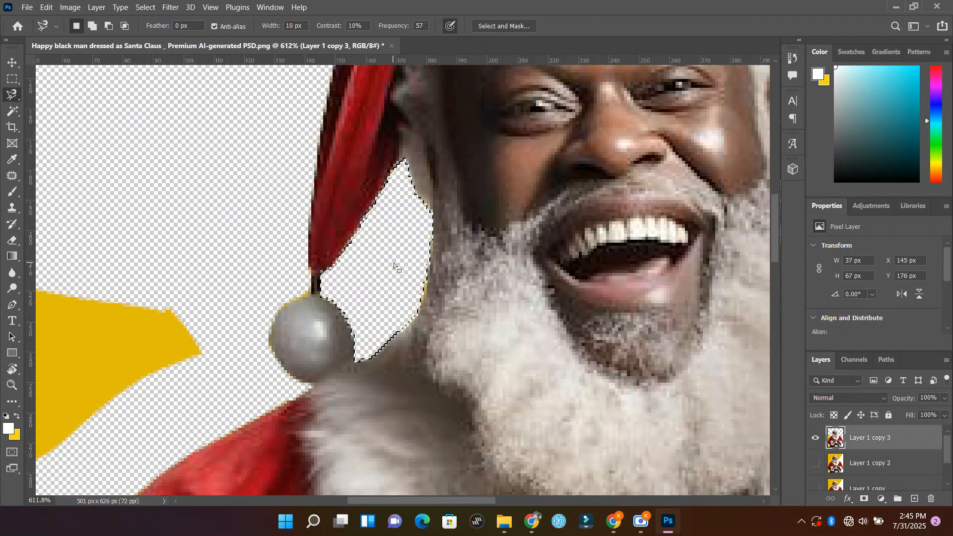
{"action": "key", "text": "ctrl+d"}
Step: Lasso and delete the remaining yellow and white background along the image's left side, following the sleeve and coat edge
{"action": "key", "text": "z"}
{"action": "scroll", "coordinate": [391, 265], "scroll_direction": "down", "scroll_amount": 5}
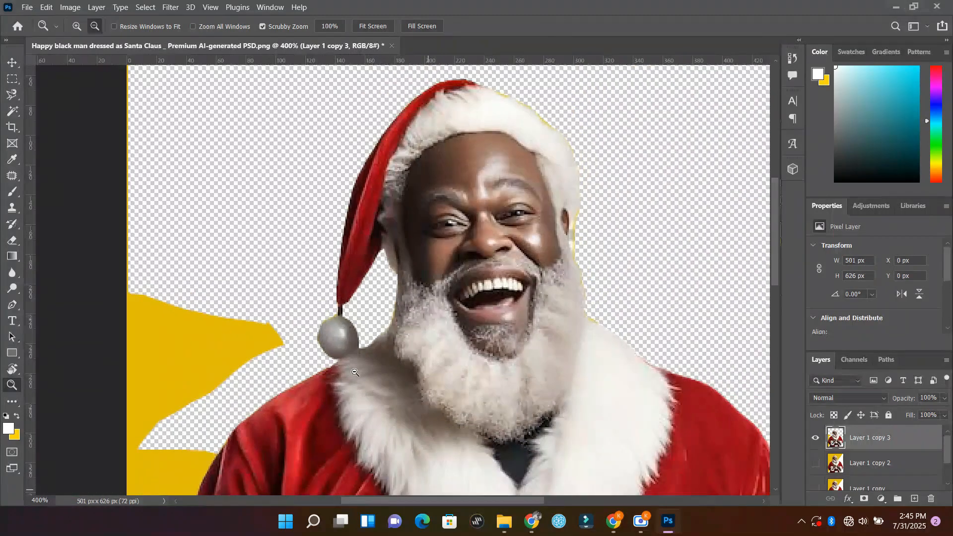
{"action": "scroll", "coordinate": [352, 344], "scroll_direction": "down", "scroll_amount": 4}
{"action": "scroll", "coordinate": [351, 344], "scroll_direction": "down", "scroll_amount": 2}
{"action": "key", "text": "l"}
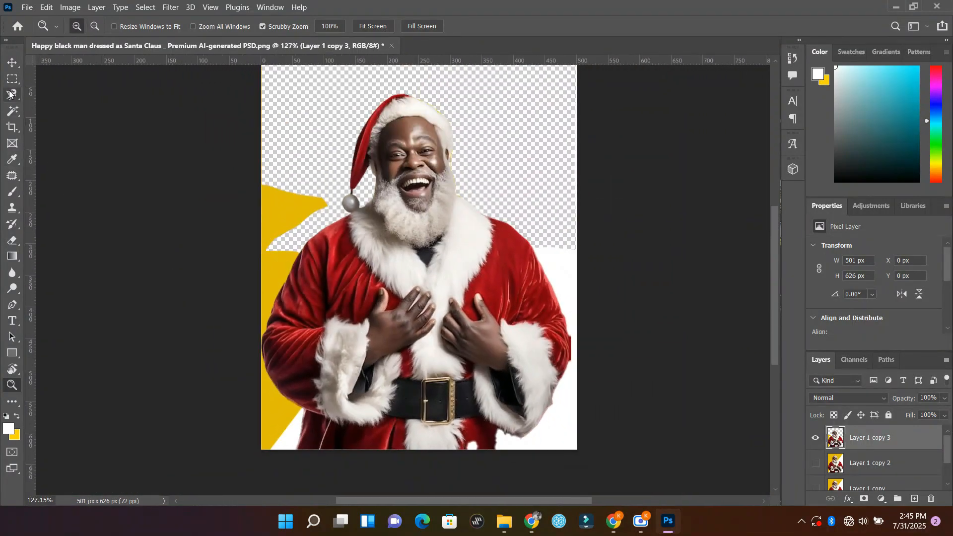
{"action": "left_click", "coordinate": [300, 248]}
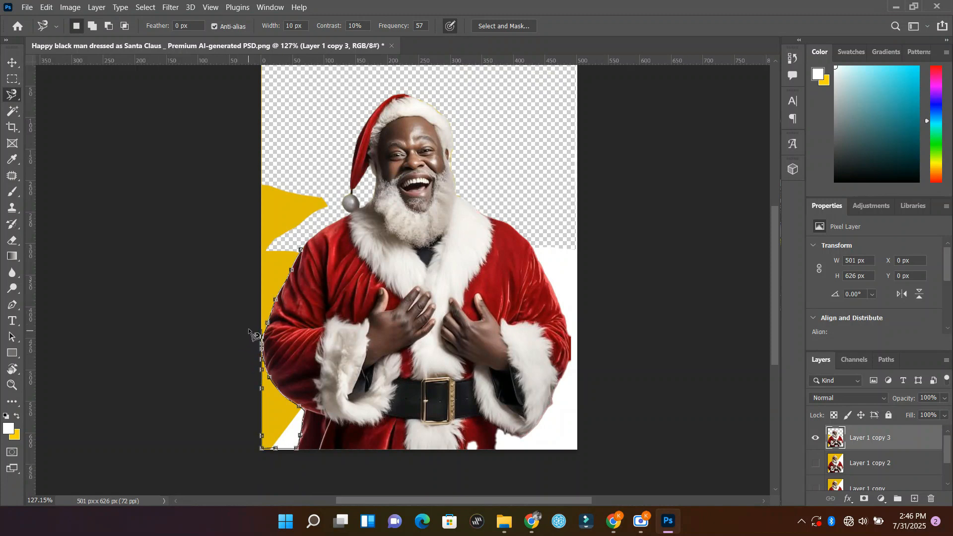
{"action": "left_click", "coordinate": [307, 242]}
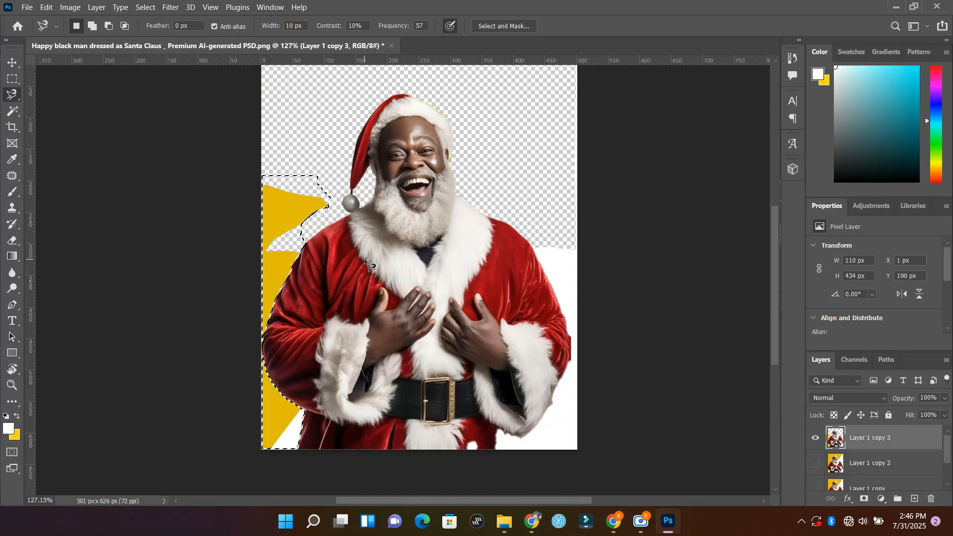
{"action": "key", "text": "Delete"}
Step: Lasso and delete the white background on the image's right side along the sleeve and coat, then deselect
{"action": "left_click", "coordinate": [532, 246]}
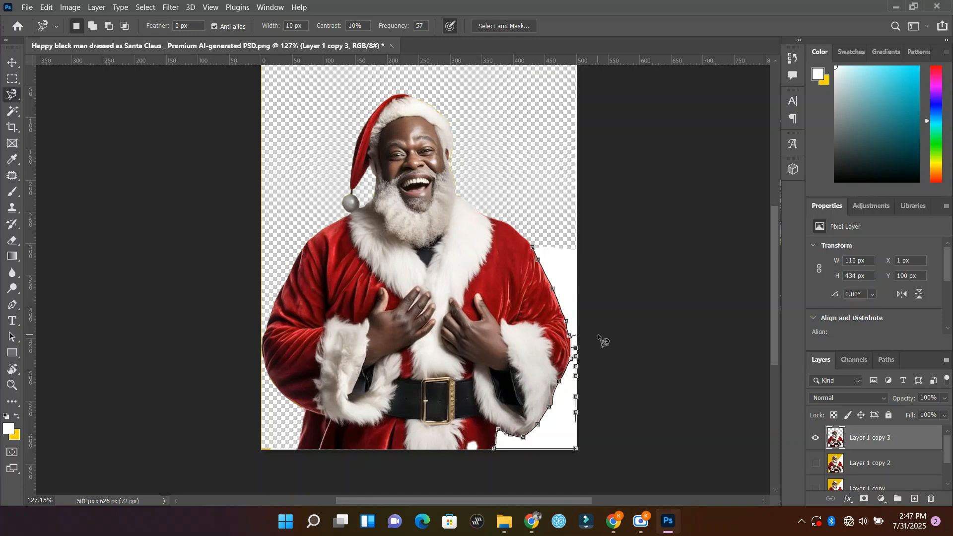
{"action": "left_click", "coordinate": [534, 242]}
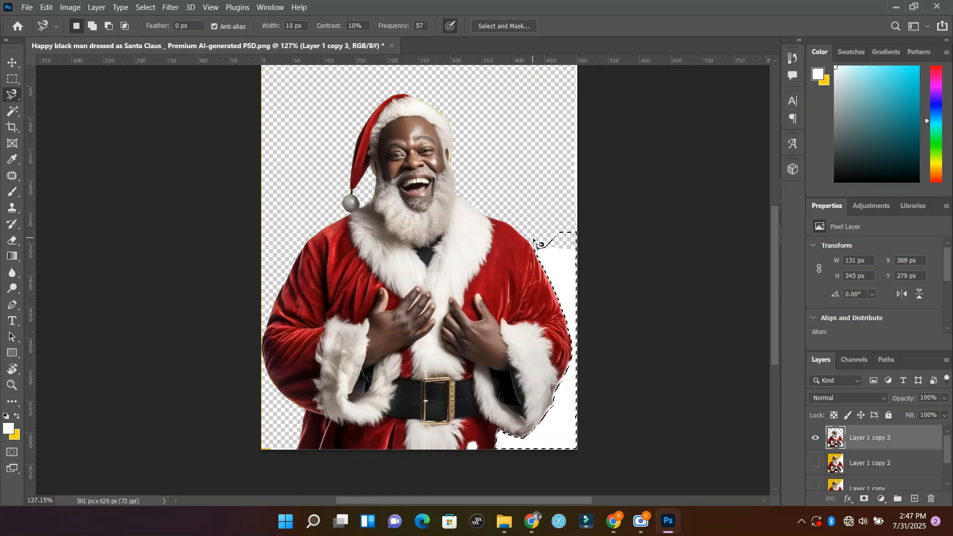
{"action": "key", "text": "Delete"}
{"action": "key", "text": "ctrl+d"}
Step: Scale the cut-out figure down to about 307 by 382 px and reposition it near the middle of the canvas
{"action": "key", "text": "v"}
{"action": "key", "text": "ctrl+t"}
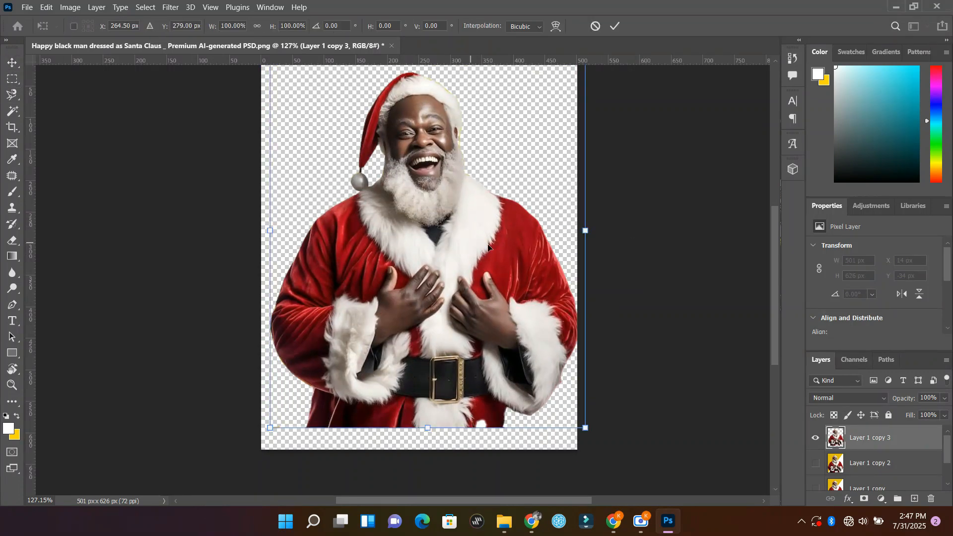
{"action": "left_click_drag", "start_coordinate": [555, 70], "coordinate": [506, 134]}
{"action": "left_click", "coordinate": [615, 26]}
{"action": "left_click_drag", "start_coordinate": [432, 263], "coordinate": [432, 304]}
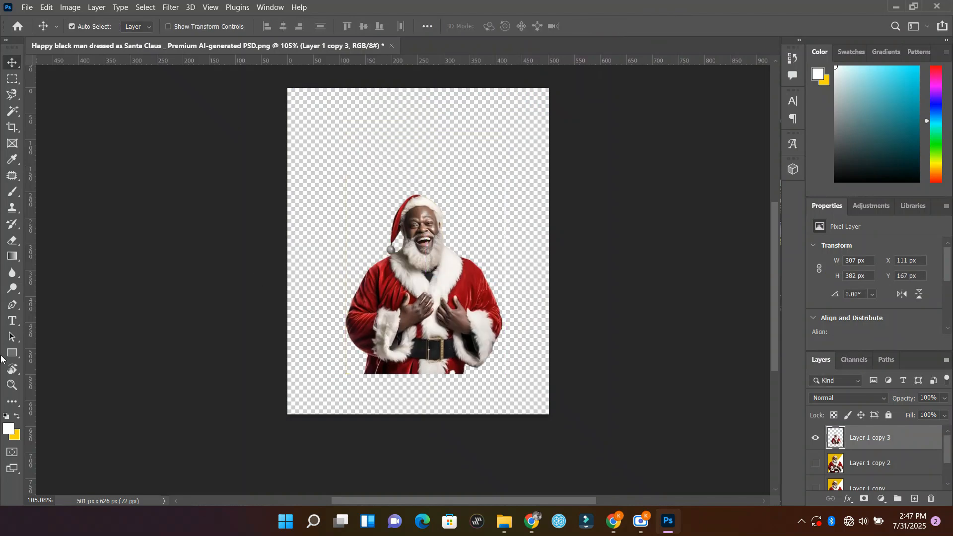
Step: Draw a rectangle about 698 by 352 px across the lower part of the canvas and fill it with black
{"action": "left_click", "coordinate": [12, 353]}
{"action": "left_click_drag", "start_coordinate": [227, 239], "coordinate": [590, 423]}
{"action": "left_click", "coordinate": [851, 316]}
{"action": "left_click", "coordinate": [12, 63]}
{"action": "left_click", "coordinate": [851, 316]}
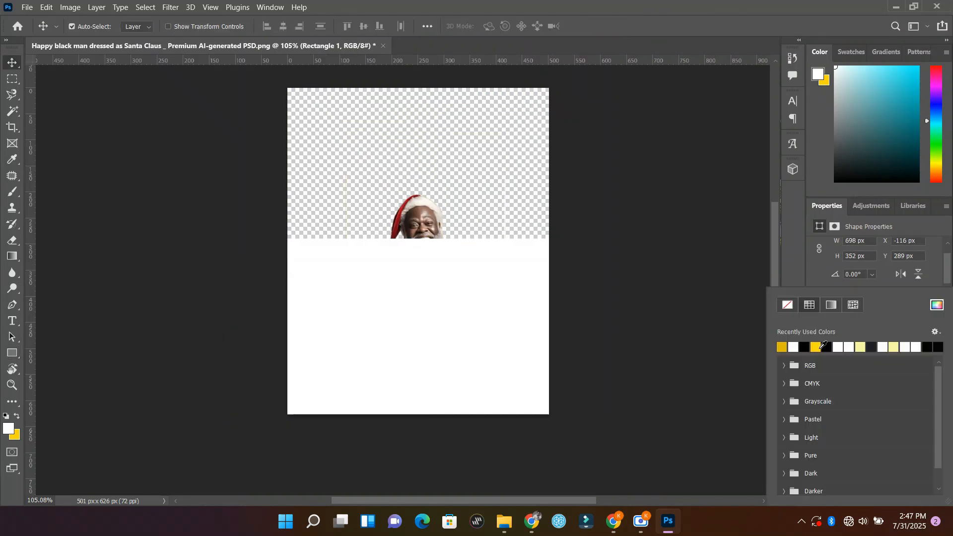
{"action": "left_click", "coordinate": [823, 345]}
Step: Duplicate the black rectangle upward over the upper part of the canvas and fill the copy with bright green
{"action": "left_click", "coordinate": [53, 101]}
{"action": "left_click_drag", "start_coordinate": [422, 317], "coordinate": [420, 158], "text": "alt"}
{"action": "scroll", "coordinate": [851, 298], "scroll_direction": "down", "scroll_amount": 1}
{"action": "left_click", "coordinate": [851, 325]}
{"action": "left_click", "coordinate": [936, 304]}
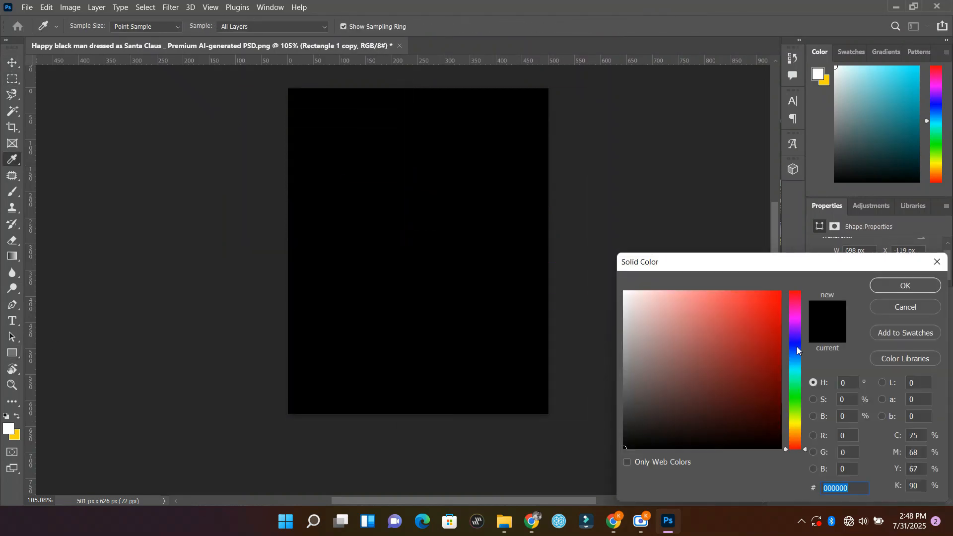
{"action": "left_click_drag", "start_coordinate": [796, 346], "coordinate": [796, 404]}
{"action": "left_click", "coordinate": [780, 291]}
{"action": "left_click", "coordinate": [910, 282]}
Step: Group the two rectangles and place the group below Layer 1 copy 3 in the layer order
{"action": "left_click", "coordinate": [809, 264]}
{"action": "left_click_drag", "start_coordinate": [885, 444], "coordinate": [887, 463]}
{"action": "left_click", "coordinate": [890, 441], "text": "shift"}
{"action": "left_click", "coordinate": [886, 441]}
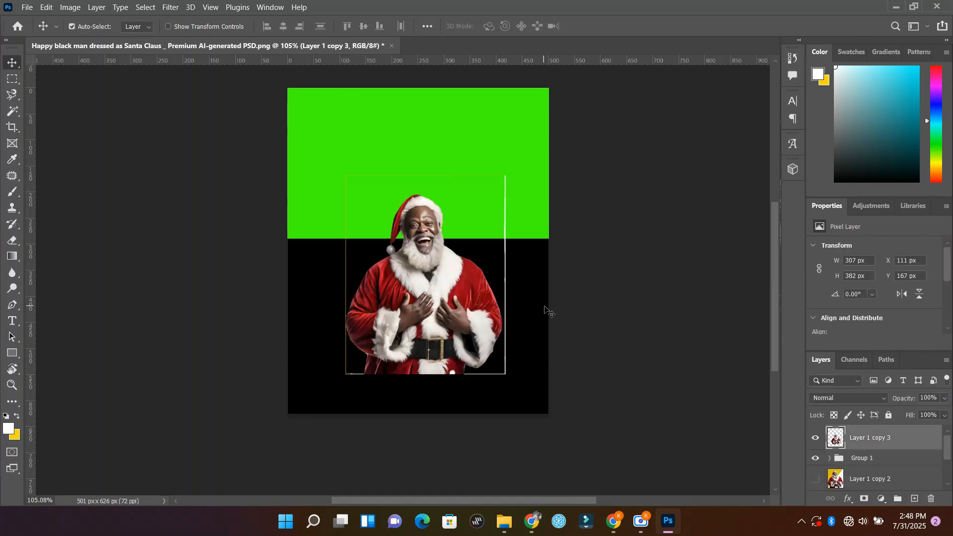
Step: Enlarge the Santa cut-out to about 367 by 458 px and move it slightly upward
{"action": "key", "text": "ctrl+t"}
{"action": "left_click_drag", "start_coordinate": [525, 156], "coordinate": [541, 138], "text": "alt"}
{"action": "key", "text": "Return"}
{"action": "left_click_drag", "start_coordinate": [425, 275], "coordinate": [425, 262]}
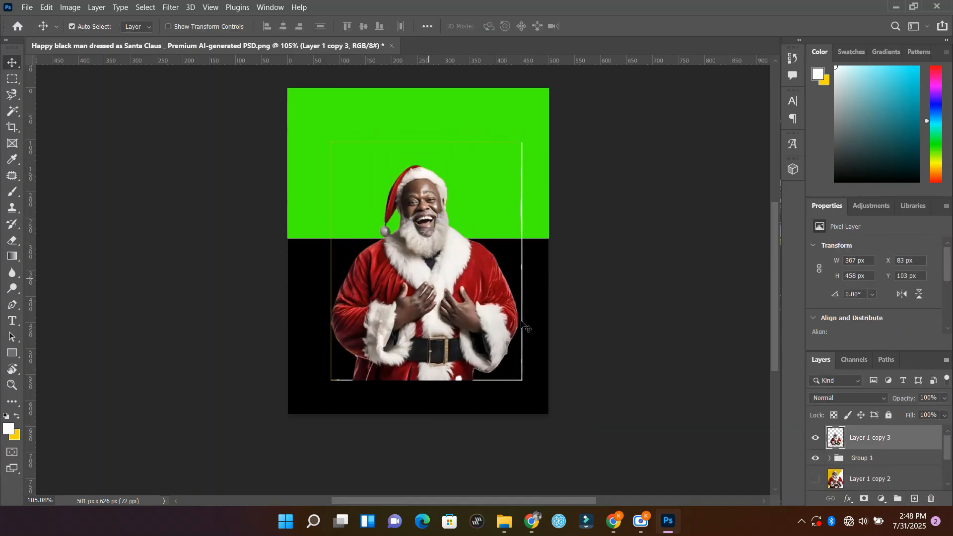
Step: Use the Magnetic Lasso to select and delete the stray border lines above and beside the upper part of the Santa cut-out
{"action": "key", "text": "l"}
{"action": "left_click", "coordinate": [347, 146]}
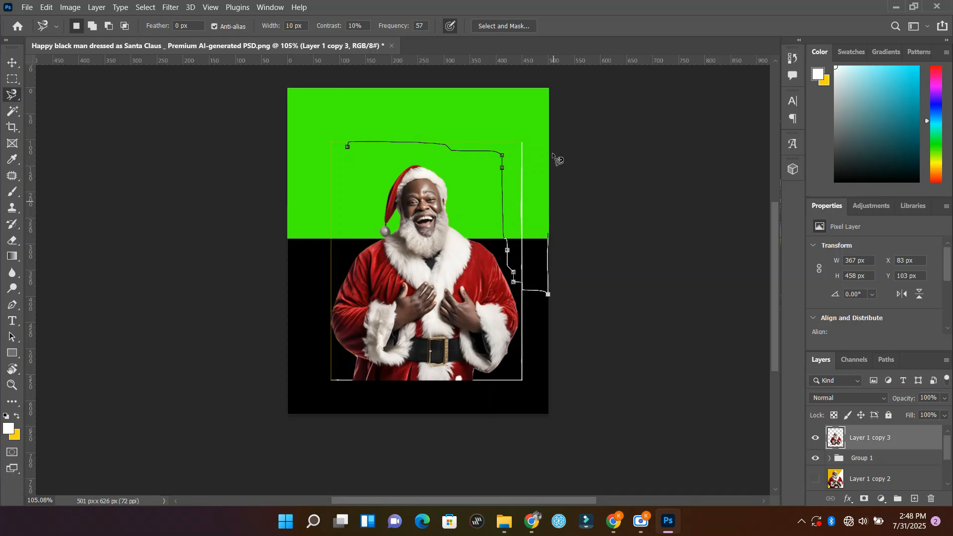
{"action": "left_click", "coordinate": [353, 159]}
{"action": "key", "text": "Delete"}
{"action": "left_click", "coordinate": [332, 136]}
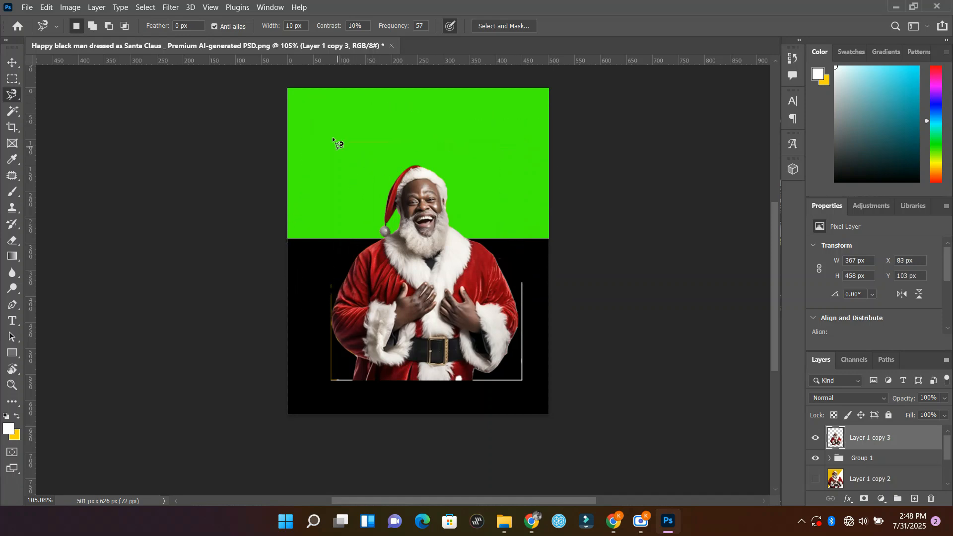
{"action": "left_click", "coordinate": [331, 139]}
{"action": "key", "text": "Delete"}
Step: Lasso and delete the stray border lines at the lower-left corner, along the bottom and along the right side of the cut-out
{"action": "left_click", "coordinate": [322, 346]}
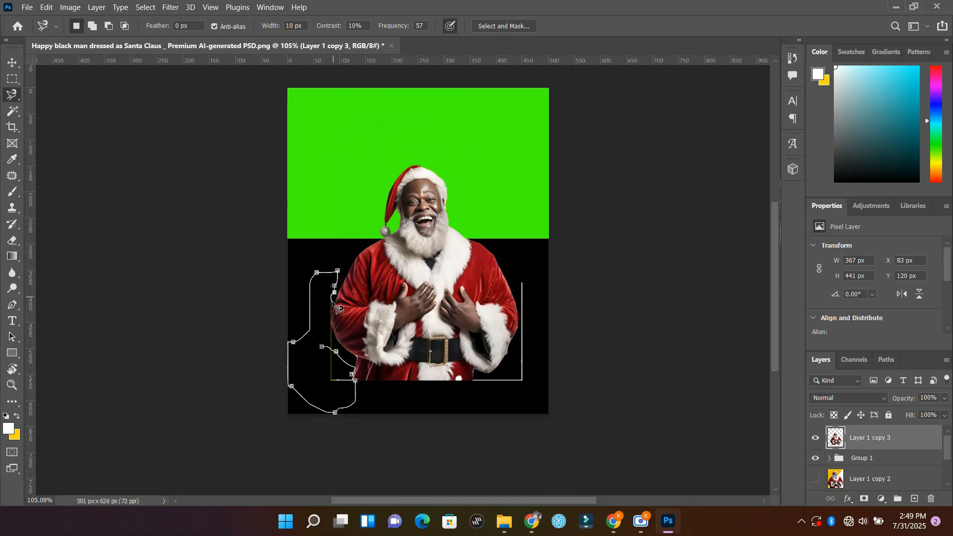
{"action": "left_click", "coordinate": [322, 347]}
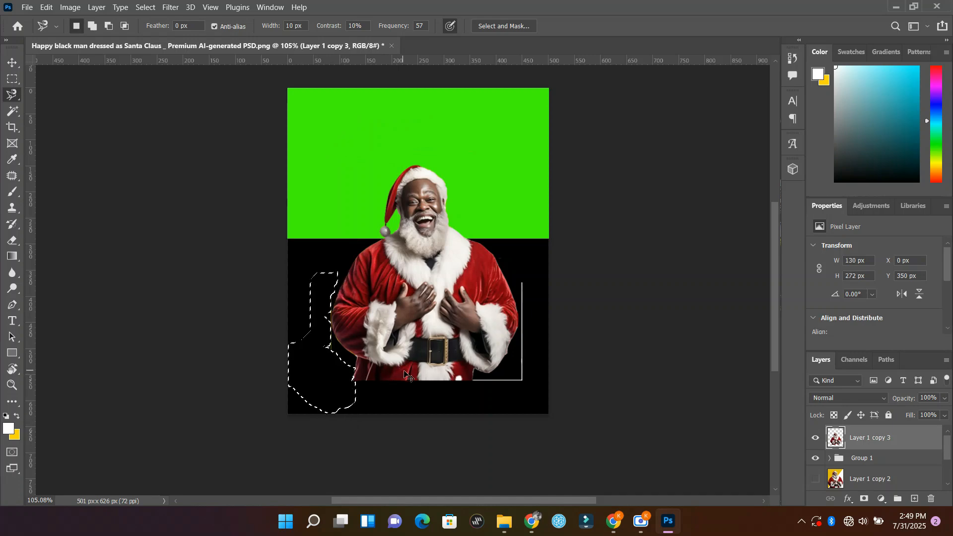
{"action": "scroll", "coordinate": [520, 280], "scroll_direction": "up", "scroll_amount": 5}
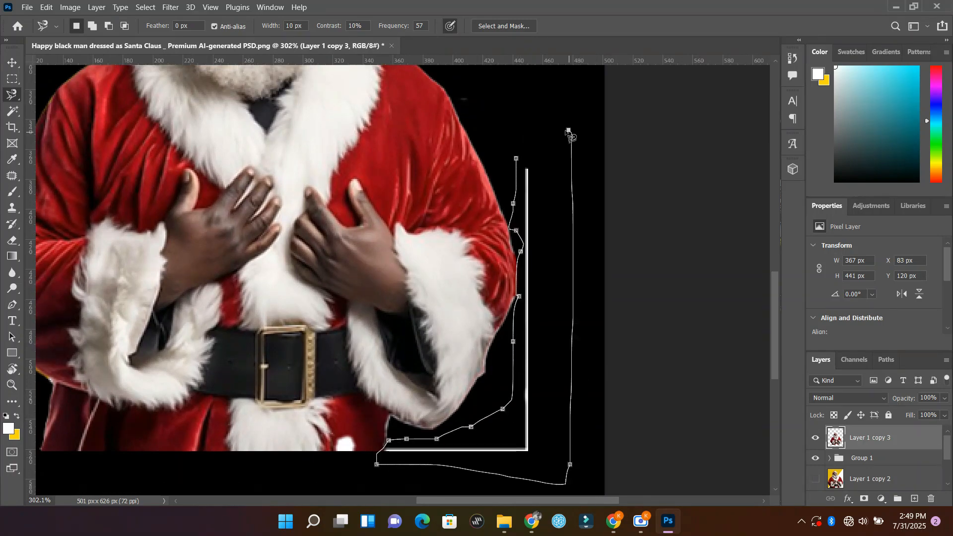
{"action": "left_click", "coordinate": [516, 159]}
{"action": "key", "text": "Delete"}
{"action": "key", "text": "ctrl+d"}
Step: Select and delete the remaining thin yellow vertical line beside Santa's left-hand sleeve, and clear the selection
{"action": "scroll", "coordinate": [397, 347], "scroll_direction": "left", "scroll_amount": 6}
{"action": "scroll", "coordinate": [376, 296], "scroll_direction": "up", "scroll_amount": 3}
{"action": "left_click", "coordinate": [372, 126]}
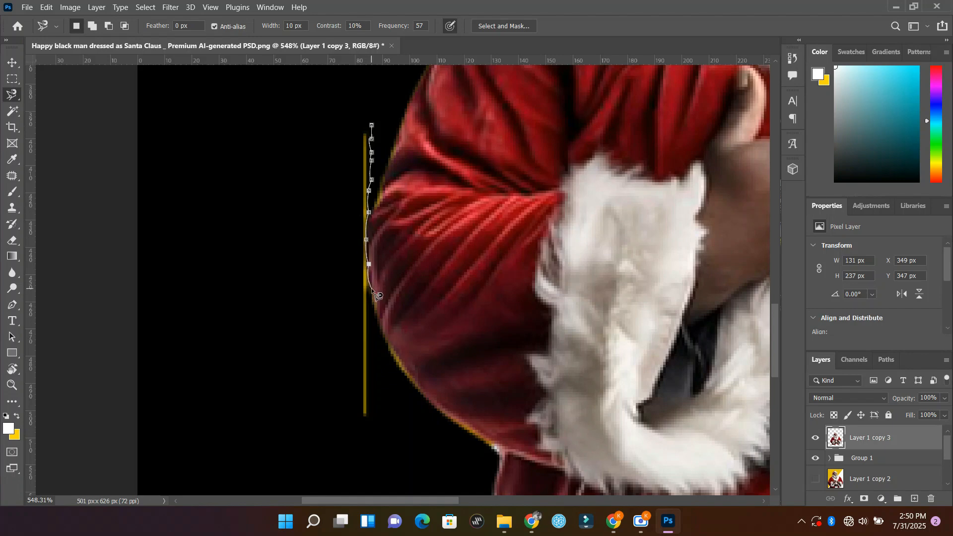
{"action": "left_click", "coordinate": [372, 126]}
{"action": "key", "text": "Delete"}
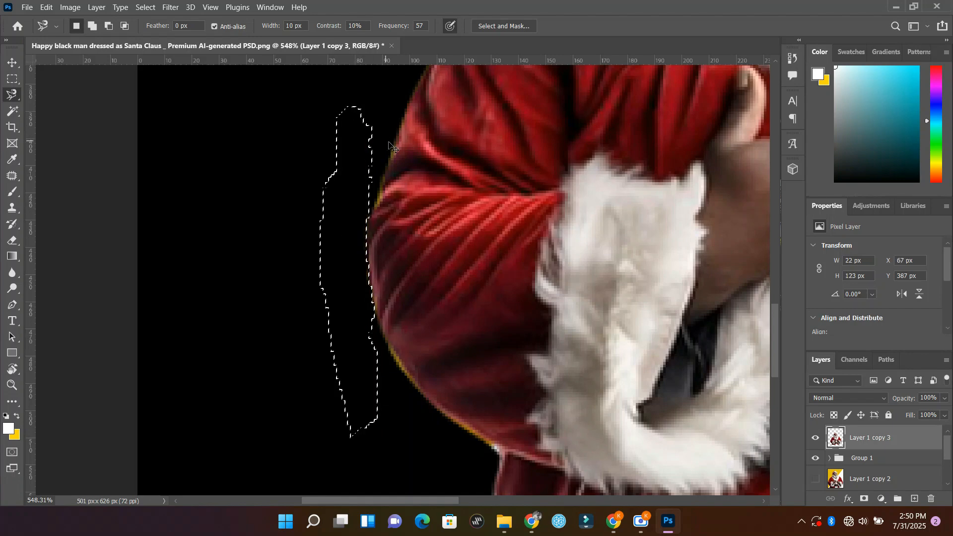
{"action": "key", "text": "ctrl+d"}
Step: Move the Santa cut-out straight up to a Y position of 93 px
{"action": "key", "text": "z"}
{"action": "left_click_drag", "start_coordinate": [402, 162], "coordinate": [322, 168]}
{"action": "left_click_drag", "start_coordinate": [670, 264], "coordinate": [515, 345]}
{"action": "key", "text": "v"}
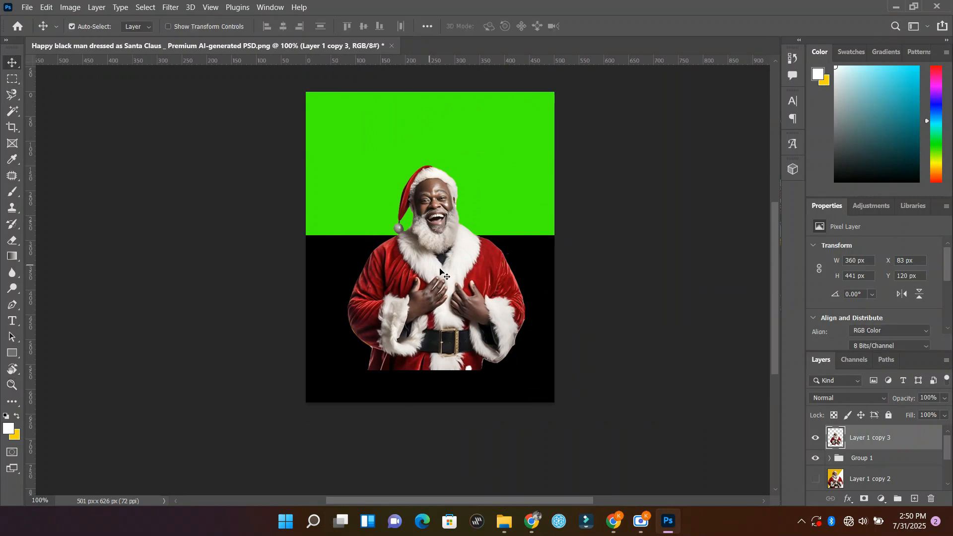
{"action": "mouse_move", "coordinate": [473, 299]}
{"action": "left_mouse_down"}
{"action": "mouse_move", "coordinate": [475, 318]}
{"action": "mouse_move", "coordinate": [473, 285]}
{"action": "left_mouse_up"}
Step: Hide Layer 1 copy 3 and Group 1, and show Layer 1 copy 2 with its photo in the original position
{"action": "left_click", "coordinate": [177, 206]}
{"action": "left_click", "coordinate": [869, 438]}
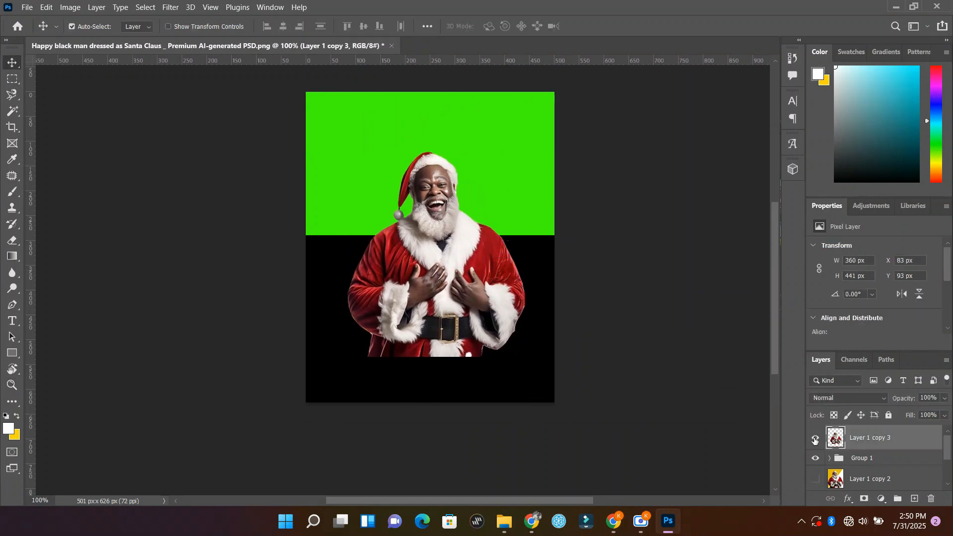
{"action": "left_click", "coordinate": [815, 437]}
{"action": "left_click", "coordinate": [516, 184]}
{"action": "left_click", "coordinate": [815, 432]}
{"action": "left_click", "coordinate": [687, 364]}
{"action": "scroll", "coordinate": [823, 454], "scroll_direction": "down", "scroll_amount": 3}
{"action": "scroll", "coordinate": [822, 454], "scroll_direction": "up", "scroll_amount": 1}
{"action": "left_click", "coordinate": [816, 452]}
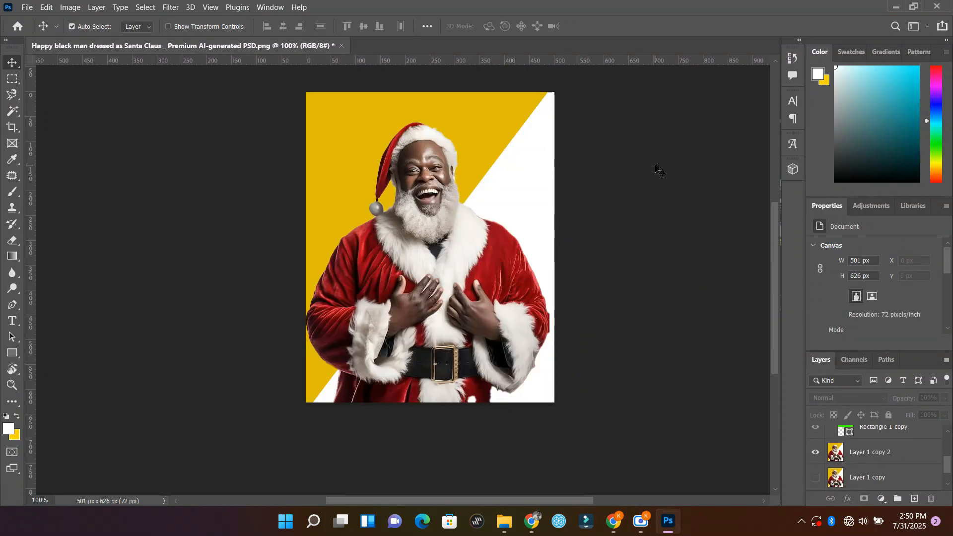
{"action": "left_click_drag", "start_coordinate": [347, 290], "coordinate": [384, 294]}
{"action": "key", "text": "ctrl+z"}
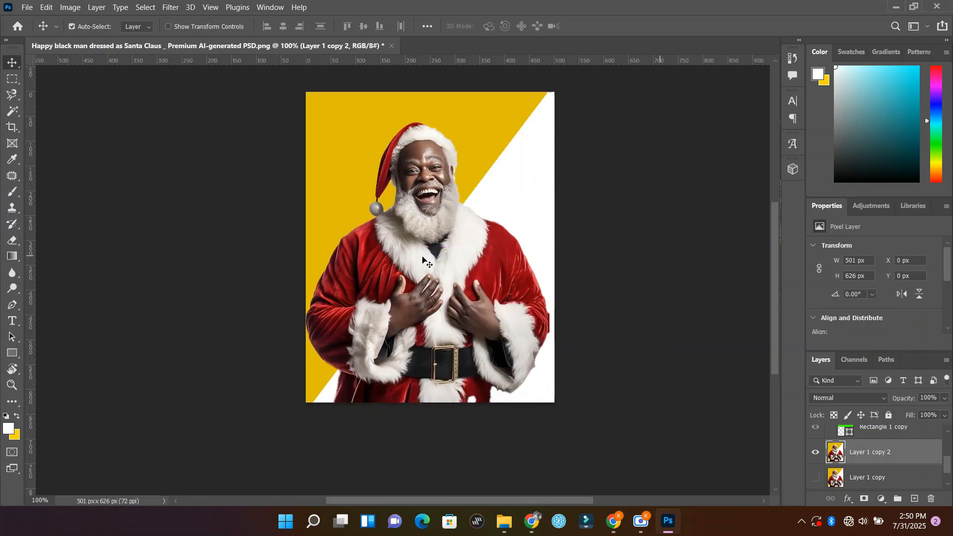
Step: Switch from the Magnetic Lasso to the Polygonal Lasso Tool with nothing selected
{"action": "left_click", "coordinate": [98, 164]}
{"action": "left_click", "coordinate": [19, 97]}
{"action": "right_click", "coordinate": [19, 96]}
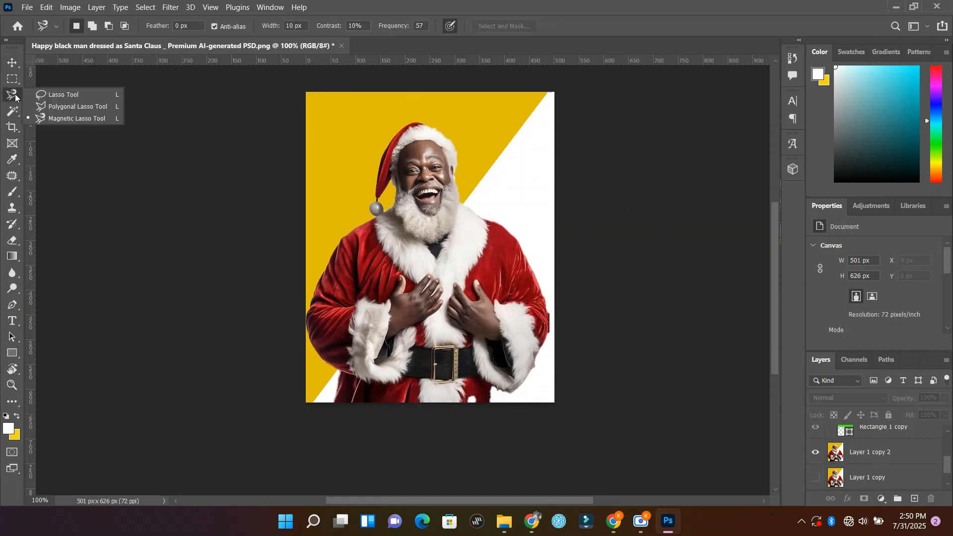
{"action": "left_click", "coordinate": [83, 106]}
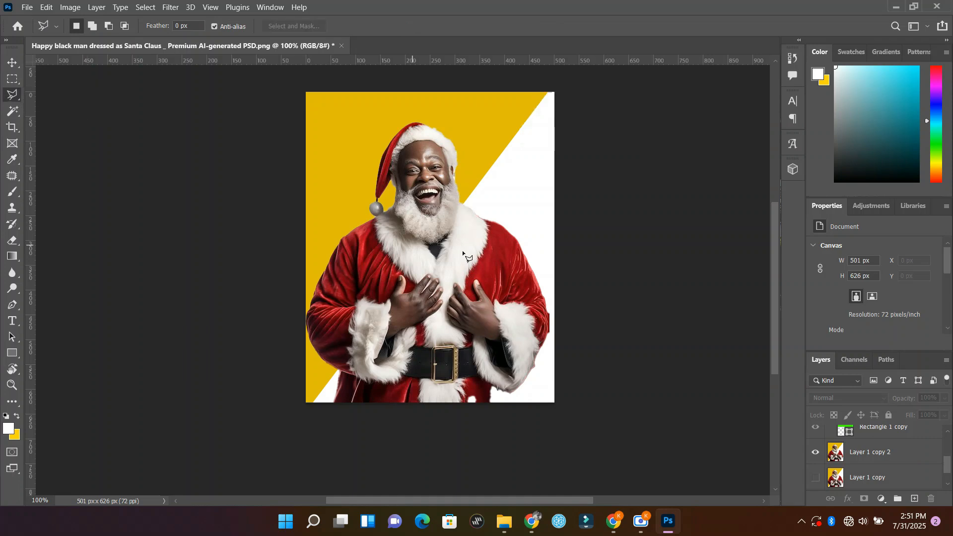
Step: Outline the yellow background beside the left-hand shoulder, pompom and hat, and delete it from Layer 1 copy 2
{"action": "scroll", "coordinate": [468, 253], "scroll_direction": "up", "scroll_amount": 1}
{"action": "scroll", "coordinate": [467, 254], "scroll_direction": "up", "scroll_amount": 4}
{"action": "scroll", "coordinate": [343, 109], "scroll_direction": "up", "scroll_amount": 2}
{"action": "scroll", "coordinate": [267, 368], "scroll_direction": "down", "scroll_amount": 8}
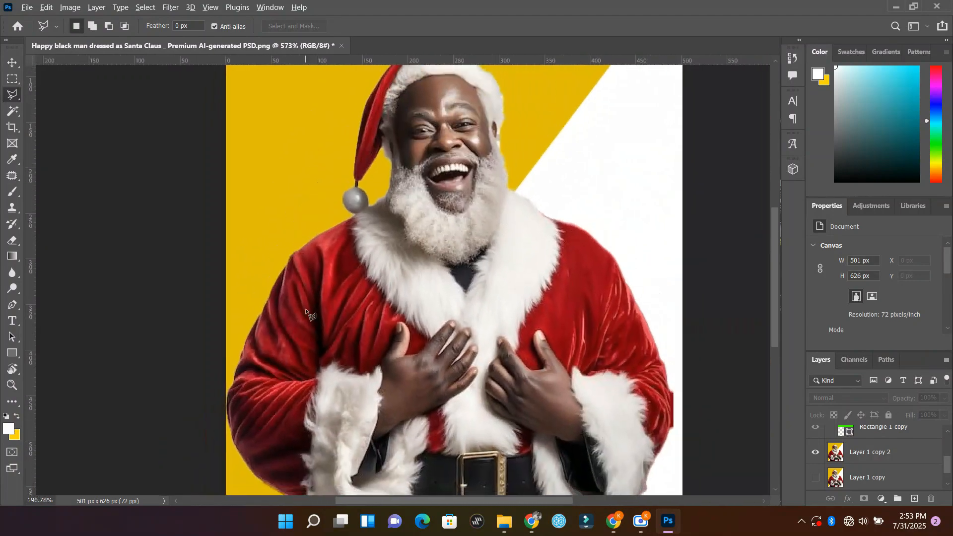
{"action": "scroll", "coordinate": [306, 310], "scroll_direction": "down", "scroll_amount": 1}
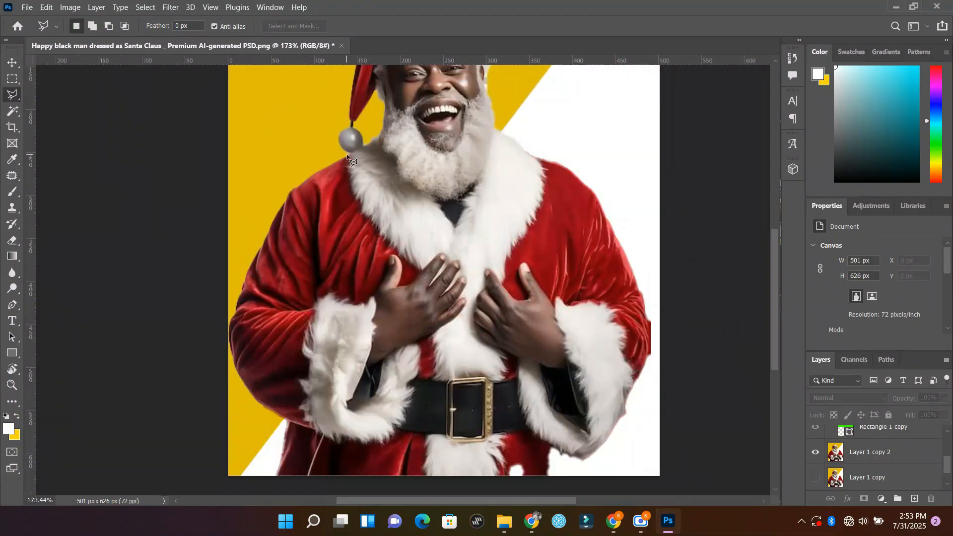
{"action": "left_click", "coordinate": [293, 190]}
{"action": "left_click", "coordinate": [211, 293]}
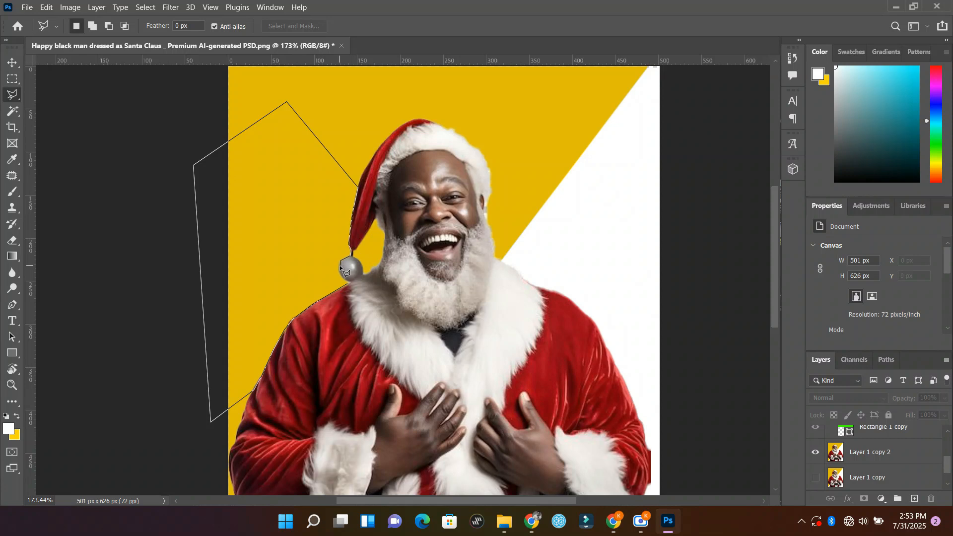
{"action": "double_click", "coordinate": [351, 289]}
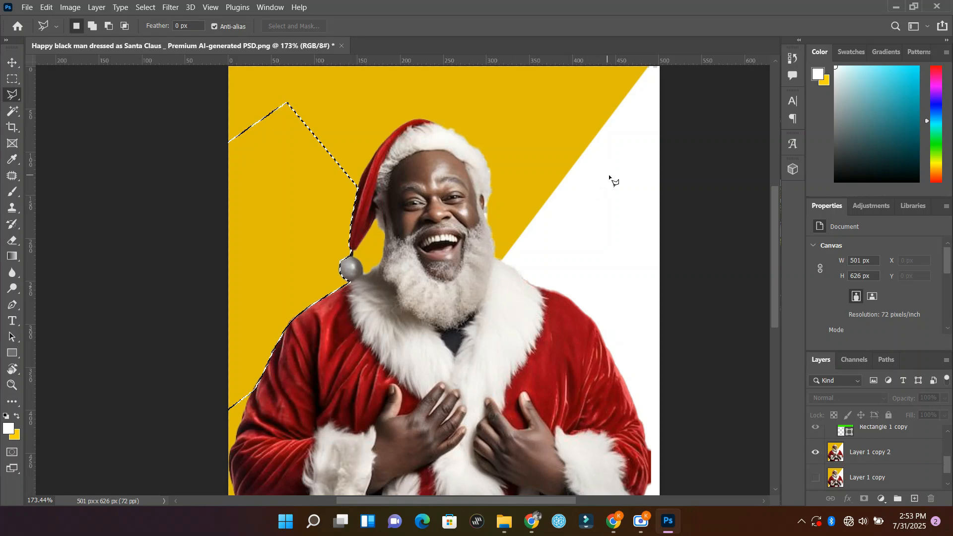
{"action": "scroll", "coordinate": [859, 453], "scroll_direction": "up", "scroll_amount": 2}
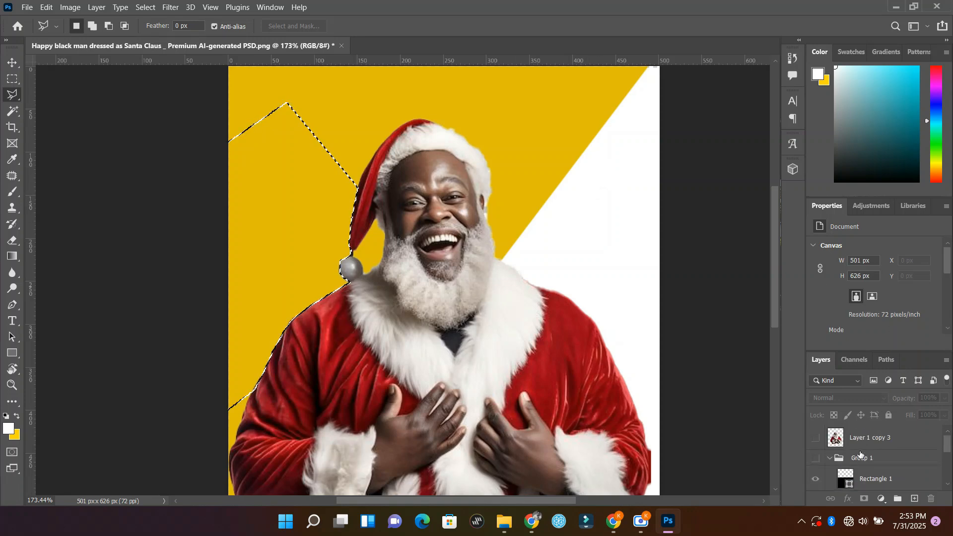
{"action": "scroll", "coordinate": [861, 455], "scroll_direction": "down", "scroll_amount": 2}
{"action": "left_click", "coordinate": [860, 454]}
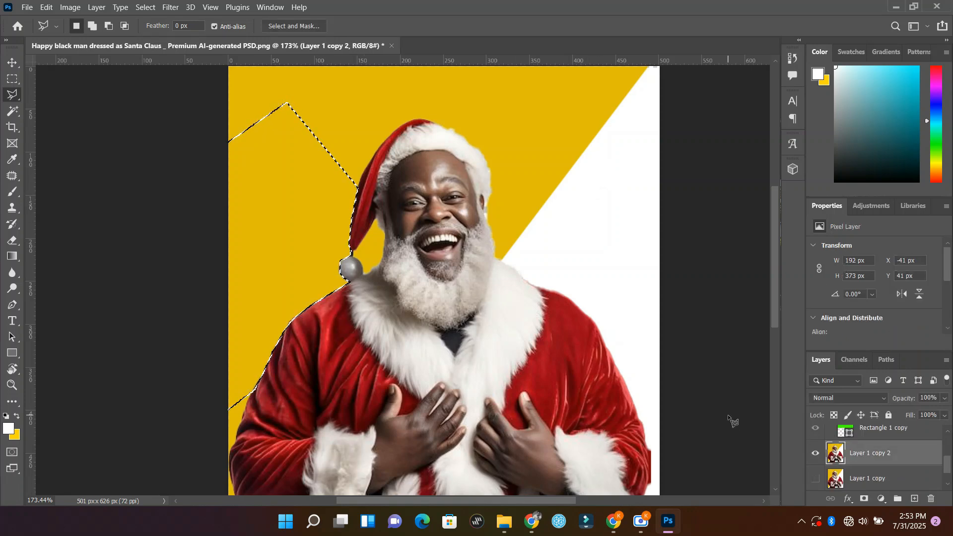
{"action": "key", "text": "Delete"}
{"action": "key", "text": "ctrl+d"}
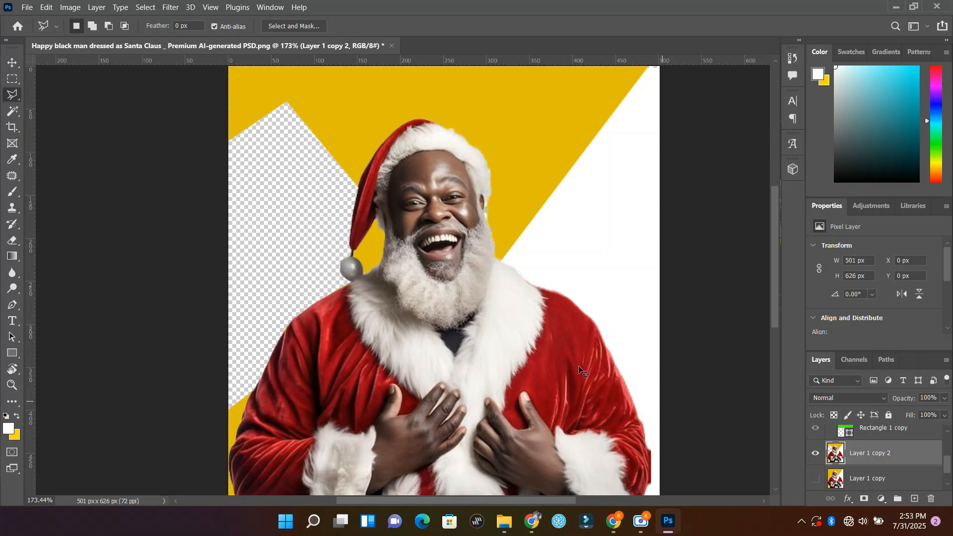
Step: Trace from the hat over the head and down the right-hand shoulder and sleeve, close the outline around the canvas, and delete that background
{"action": "scroll", "coordinate": [509, 252], "scroll_direction": "up", "scroll_amount": 2}
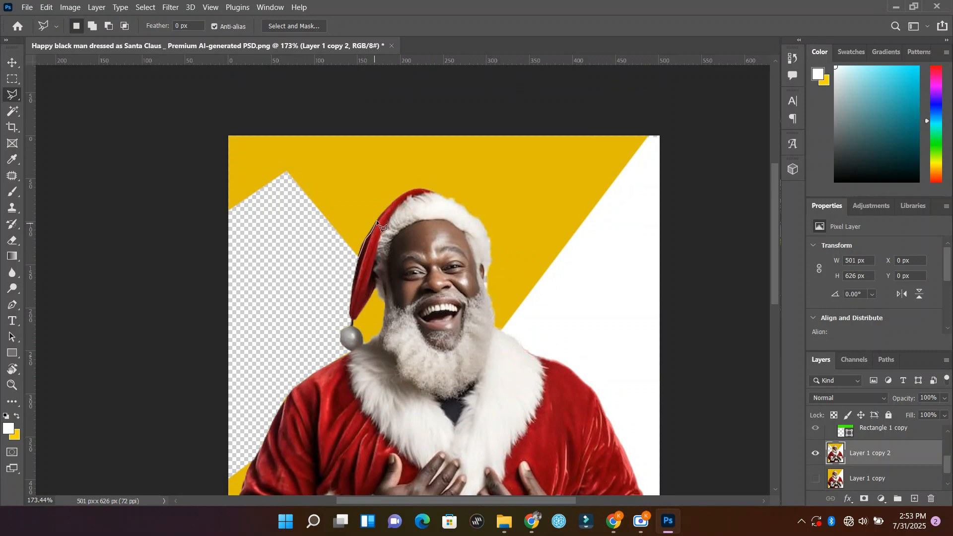
{"action": "mouse_move", "coordinate": [376, 219]}
{"action": "left_mouse_down"}
{"action": "mouse_move", "coordinate": [419, 189]}
{"action": "mouse_move", "coordinate": [451, 197]}
{"action": "mouse_move", "coordinate": [479, 223]}
{"action": "left_mouse_up"}
{"action": "mouse_move", "coordinate": [507, 333]}
{"action": "left_mouse_down"}
{"action": "mouse_move", "coordinate": [536, 356]}
{"action": "mouse_move", "coordinate": [543, 358]}
{"action": "left_mouse_up"}
{"action": "left_click_drag", "start_coordinate": [592, 391], "coordinate": [610, 426]}
{"action": "scroll", "coordinate": [609, 425], "scroll_direction": "down", "scroll_amount": 3}
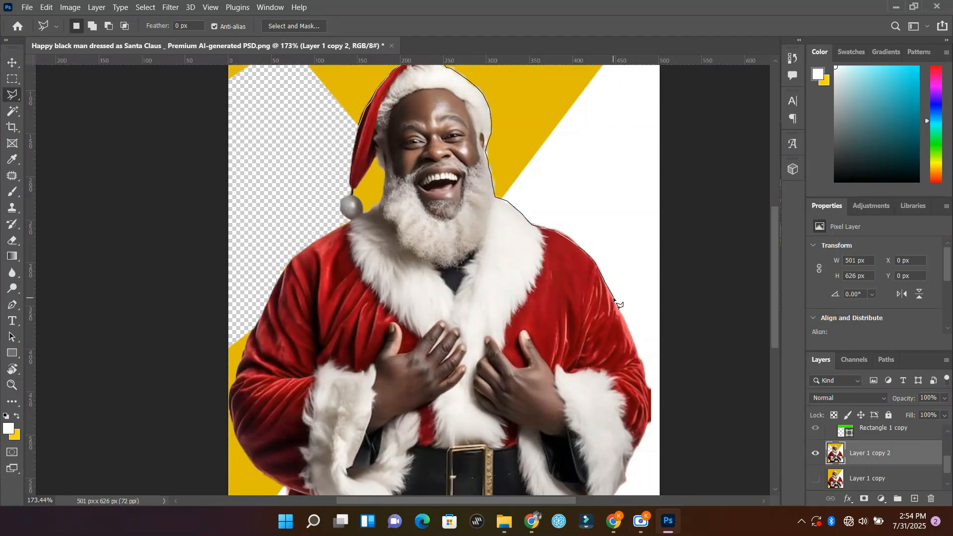
{"action": "mouse_move", "coordinate": [620, 313]}
{"action": "left_mouse_down"}
{"action": "mouse_move", "coordinate": [648, 401]}
{"action": "mouse_move", "coordinate": [645, 432]}
{"action": "mouse_move", "coordinate": [606, 502]}
{"action": "left_mouse_up"}
{"action": "scroll", "coordinate": [606, 502], "scroll_direction": "down", "scroll_amount": 2}
{"action": "mouse_move", "coordinate": [602, 416]}
{"action": "left_mouse_down"}
{"action": "mouse_move", "coordinate": [578, 428]}
{"action": "mouse_move", "coordinate": [544, 423]}
{"action": "mouse_move", "coordinate": [548, 449]}
{"action": "mouse_move", "coordinate": [680, 467]}
{"action": "mouse_move", "coordinate": [688, 339]}
{"action": "left_mouse_up"}
{"action": "left_click", "coordinate": [687, 337]}
{"action": "scroll", "coordinate": [704, 70], "scroll_direction": "up", "scroll_amount": 6}
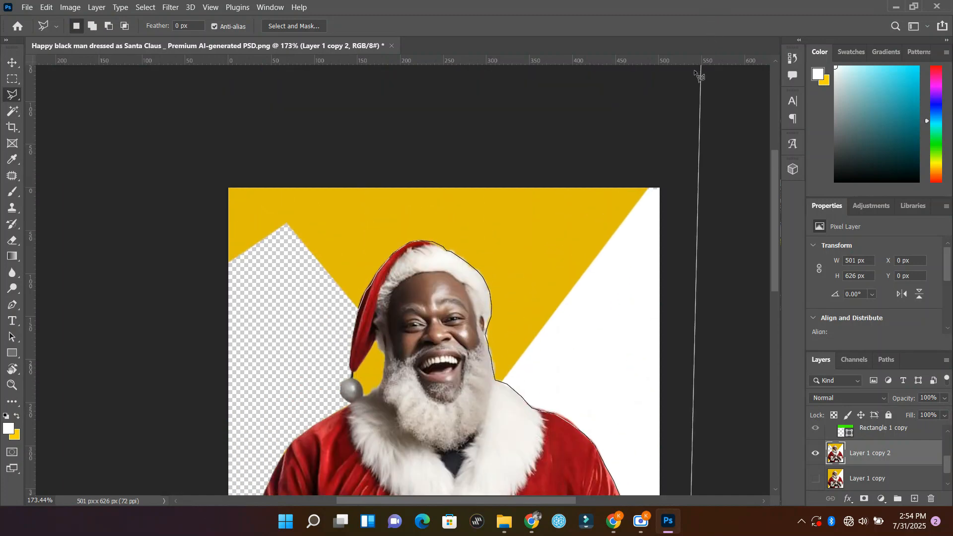
{"action": "left_click", "coordinate": [693, 130]}
{"action": "mouse_move", "coordinate": [484, 136]}
{"action": "left_mouse_down"}
{"action": "mouse_move", "coordinate": [343, 147]}
{"action": "mouse_move", "coordinate": [206, 146]}
{"action": "mouse_move", "coordinate": [191, 223]}
{"action": "left_mouse_up"}
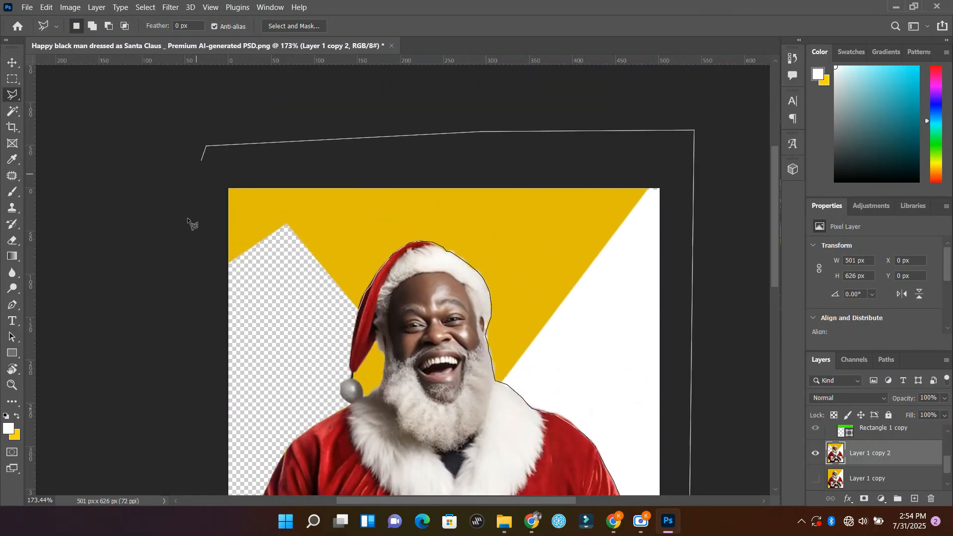
{"action": "left_click", "coordinate": [161, 323]}
{"action": "left_click", "coordinate": [276, 345]}
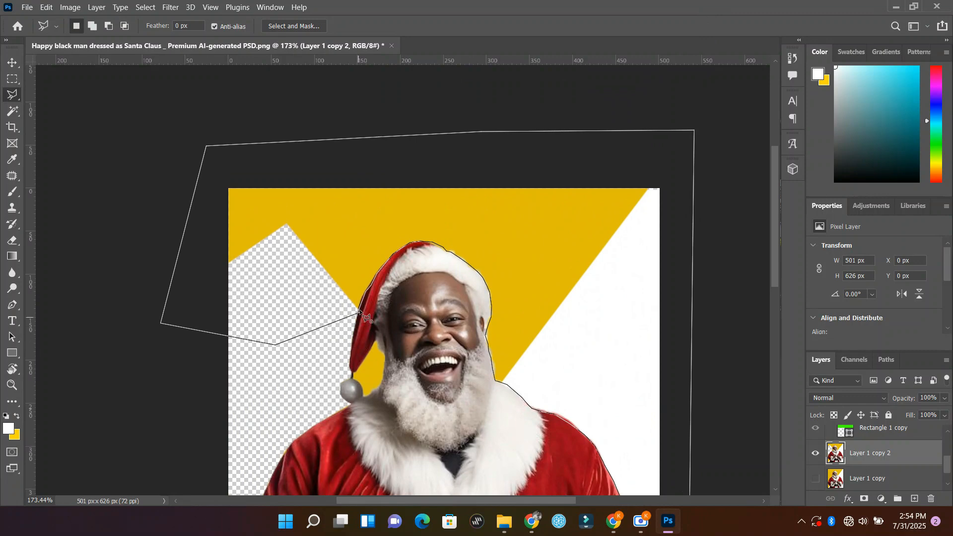
{"action": "double_click", "coordinate": [358, 311]}
{"action": "key", "text": "Delete"}
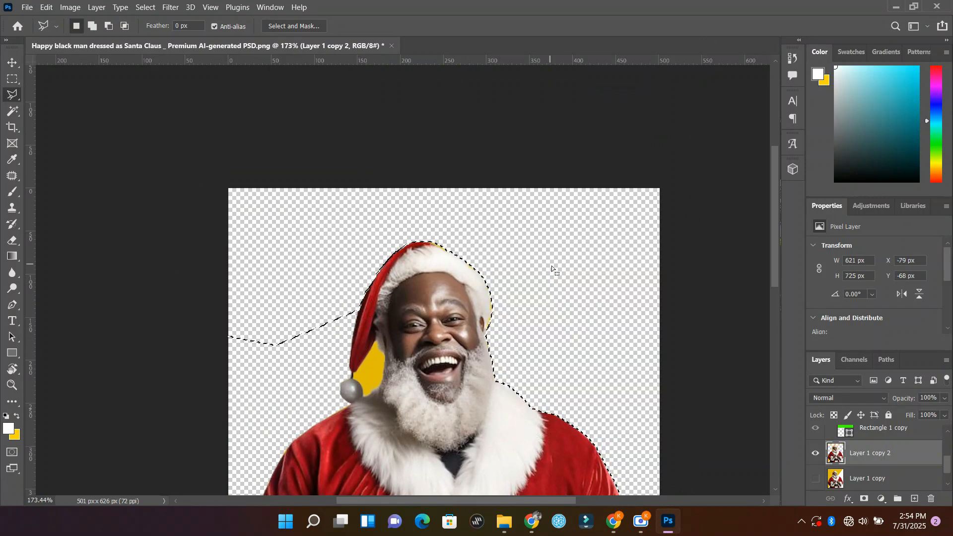
{"action": "key", "text": "ctrl+d"}
Step: Outline and delete the leftover yellow and white background beside the left-hand sleeve and coat hem
{"action": "scroll", "coordinate": [575, 300], "scroll_direction": "down", "scroll_amount": 3}
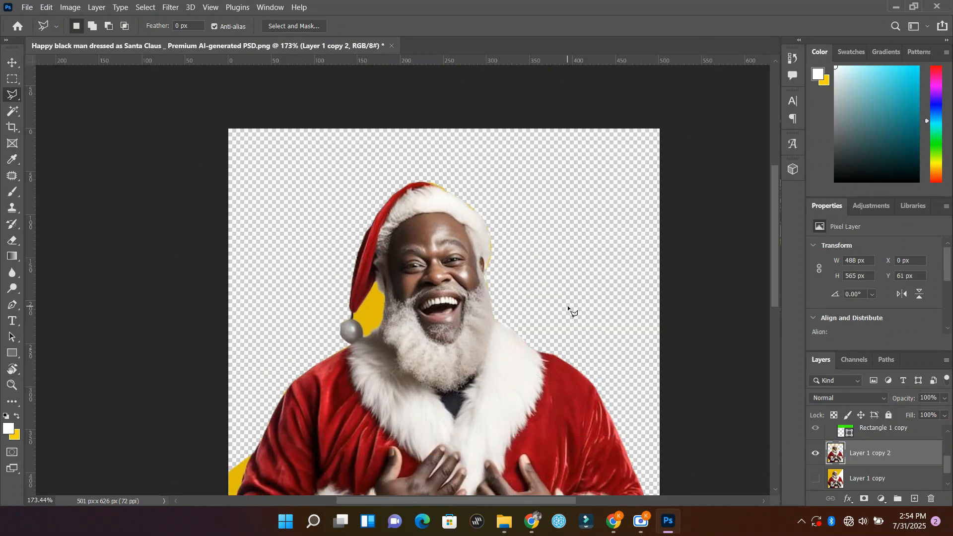
{"action": "scroll", "coordinate": [530, 306], "scroll_direction": "down", "scroll_amount": 5}
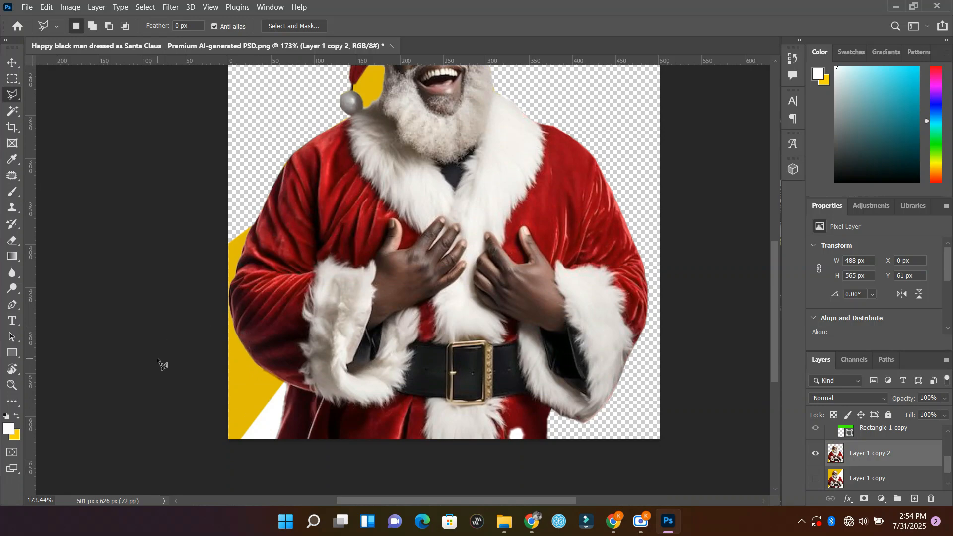
{"action": "scroll", "coordinate": [157, 357], "scroll_direction": "up", "scroll_amount": 6}
{"action": "scroll", "coordinate": [156, 357], "scroll_direction": "down", "scroll_amount": 1}
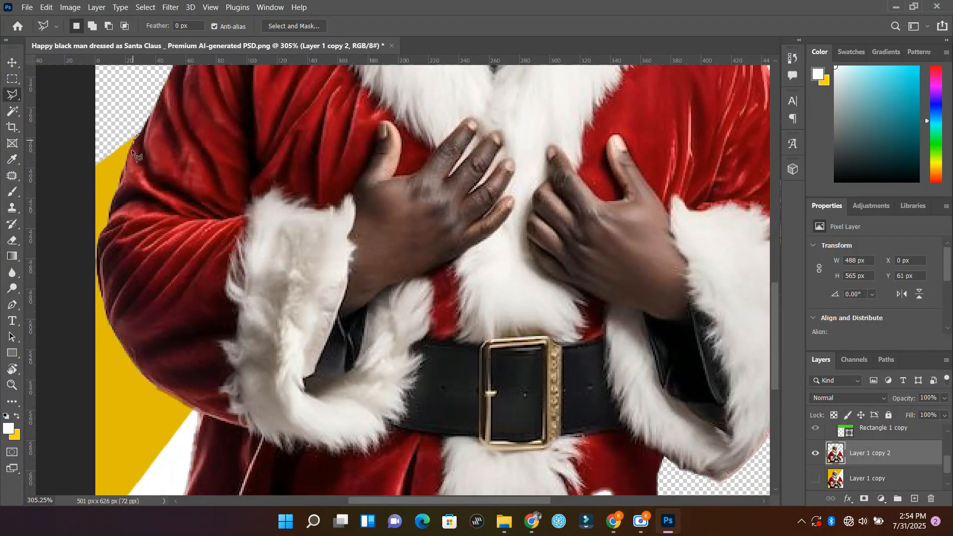
{"action": "mouse_move", "coordinate": [114, 219]}
{"action": "left_mouse_down"}
{"action": "mouse_move", "coordinate": [102, 237]}
{"action": "mouse_move", "coordinate": [102, 304]}
{"action": "left_mouse_up"}
{"action": "left_click", "coordinate": [198, 410]}
{"action": "scroll", "coordinate": [199, 408], "scroll_direction": "down", "scroll_amount": 5}
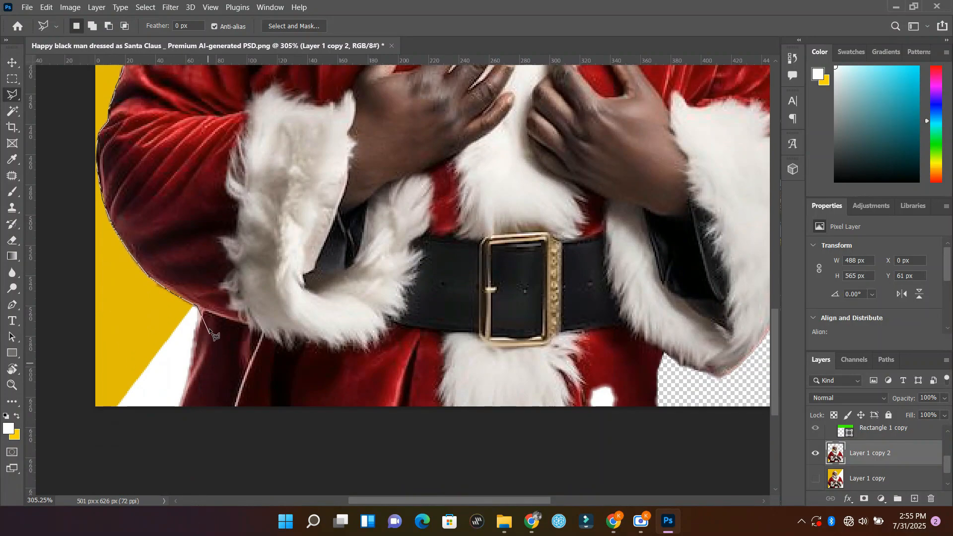
{"action": "left_click", "coordinate": [182, 422]}
{"action": "left_click", "coordinate": [77, 419]}
{"action": "left_click", "coordinate": [78, 211]}
{"action": "scroll", "coordinate": [78, 209], "scroll_direction": "up", "scroll_amount": 7}
{"action": "left_click", "coordinate": [66, 88]}
{"action": "left_click", "coordinate": [139, 109]}
Step: Outline and delete the yellow gap between the hat's tail, the pompom and the beard, and clear the selection
{"action": "scroll", "coordinate": [139, 178], "scroll_direction": "up", "scroll_amount": 6}
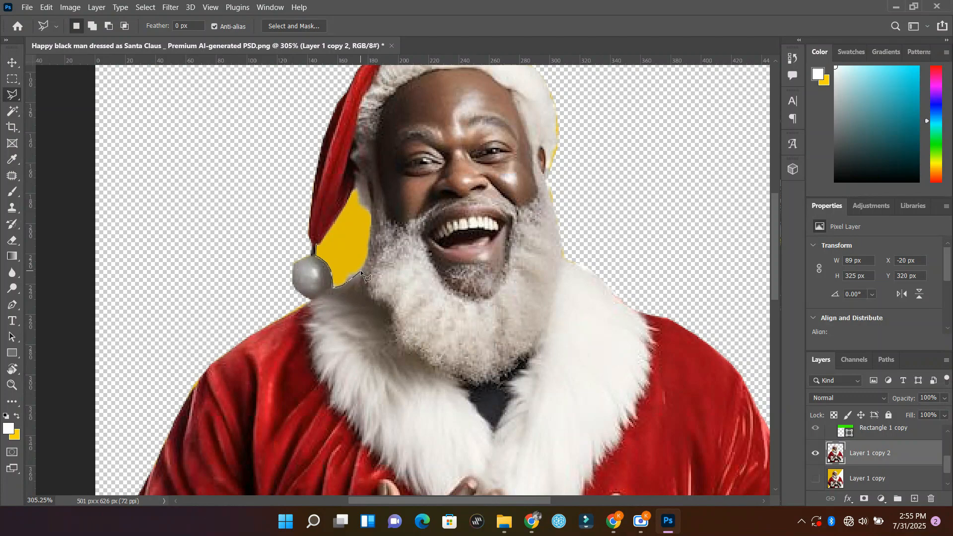
{"action": "left_click", "coordinate": [350, 198]}
{"action": "left_click", "coordinate": [330, 229]}
{"action": "left_click", "coordinate": [316, 245]}
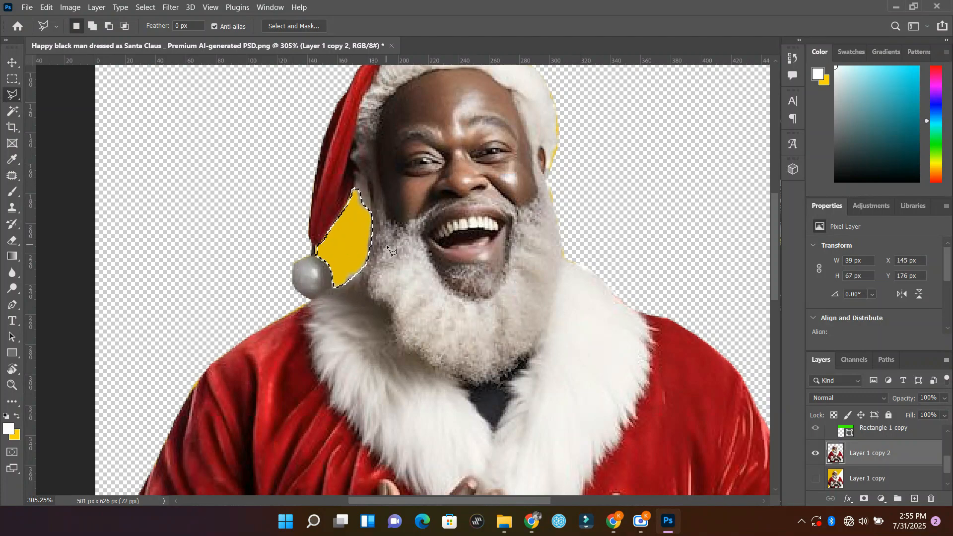
{"action": "key", "text": "Delete"}
{"action": "key", "text": "ctrl+d"}
Step: Scale the Layer 1 copy 2 Santa cut-out to 82.90% about its centre and apply the transform
{"action": "key", "text": "z"}
{"action": "left_click", "coordinate": [386, 260], "text": "alt"}
{"action": "left_click", "coordinate": [386, 260], "text": "alt"}
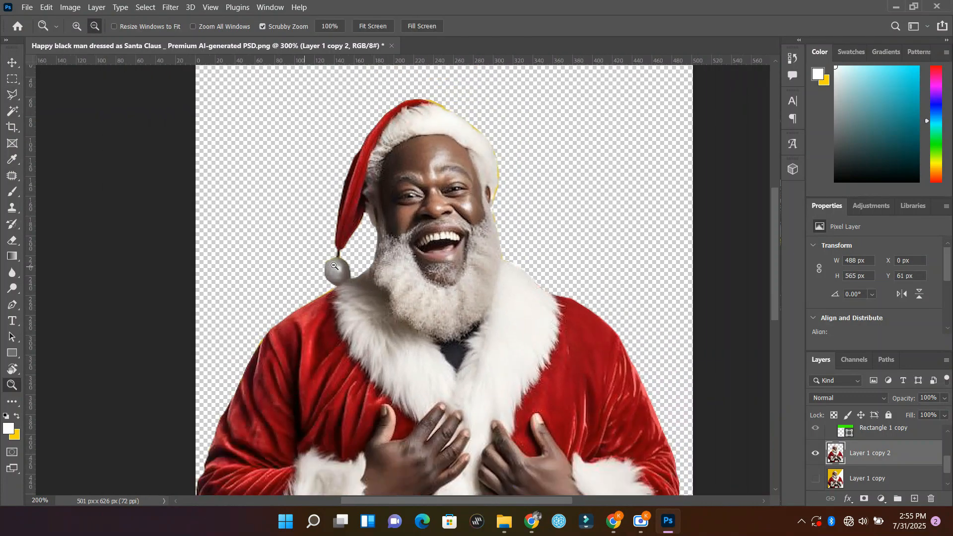
{"action": "left_click", "coordinate": [335, 266], "text": "alt"}
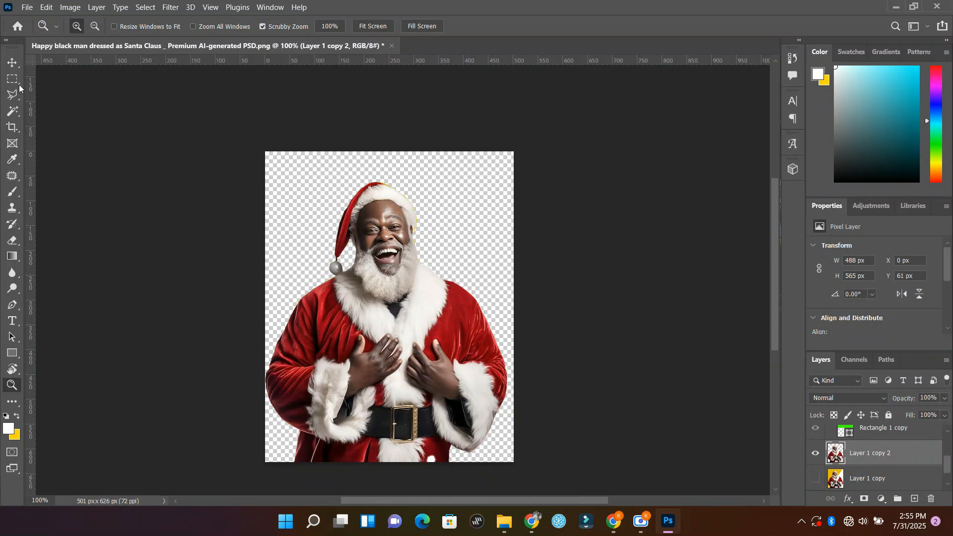
{"action": "left_click", "coordinate": [12, 63]}
{"action": "key", "text": "ctrl+t"}
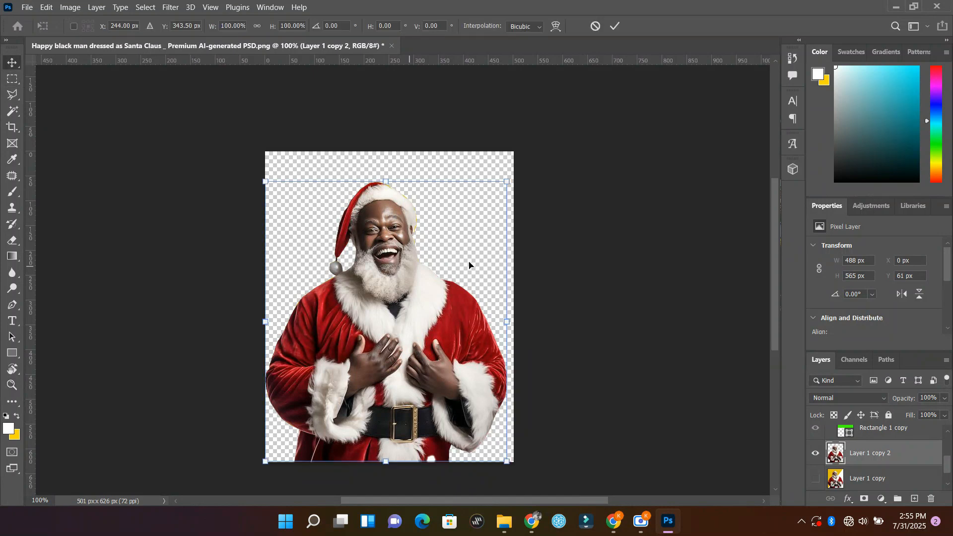
{"action": "left_click_drag", "start_coordinate": [503, 185], "coordinate": [486, 206]}
{"action": "left_click", "coordinate": [617, 24]}
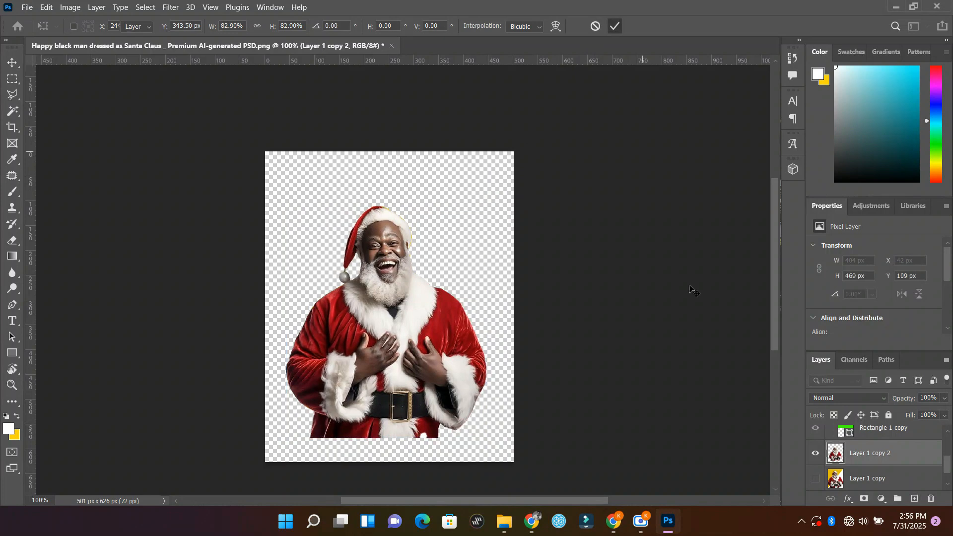
Step: Show Group 1's green and black backdrop, place Layer 1 copy 2 above the group, and move Santa to about X 49, Y 98 px
{"action": "scroll", "coordinate": [865, 461], "scroll_direction": "up", "scroll_amount": 2}
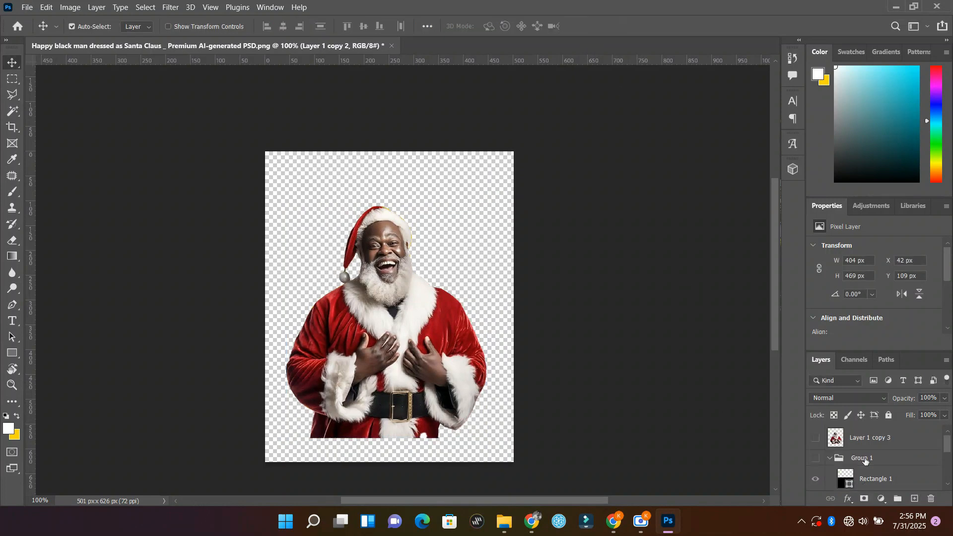
{"action": "left_click", "coordinate": [816, 460]}
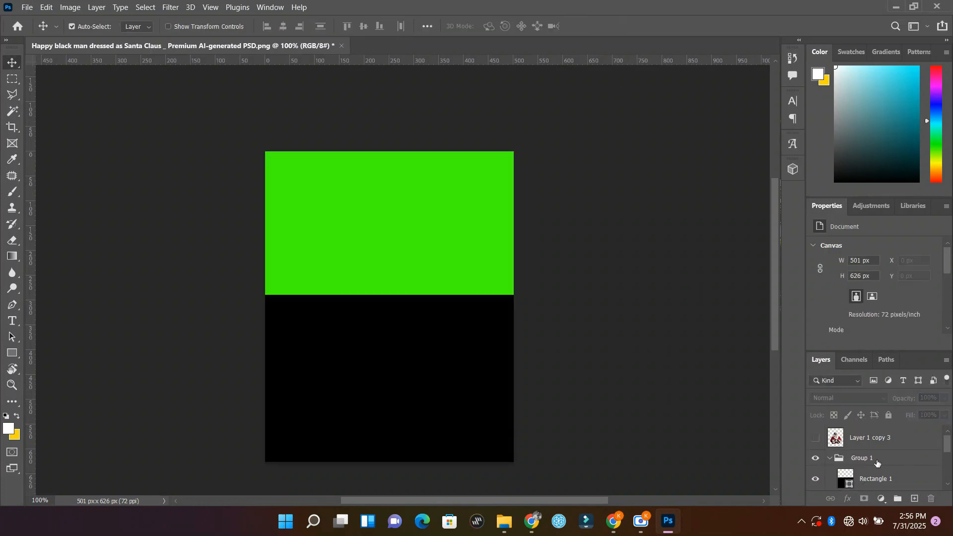
{"action": "left_click_drag", "start_coordinate": [876, 463], "coordinate": [867, 439]}
{"action": "scroll", "coordinate": [888, 467], "scroll_direction": "down", "scroll_amount": 1}
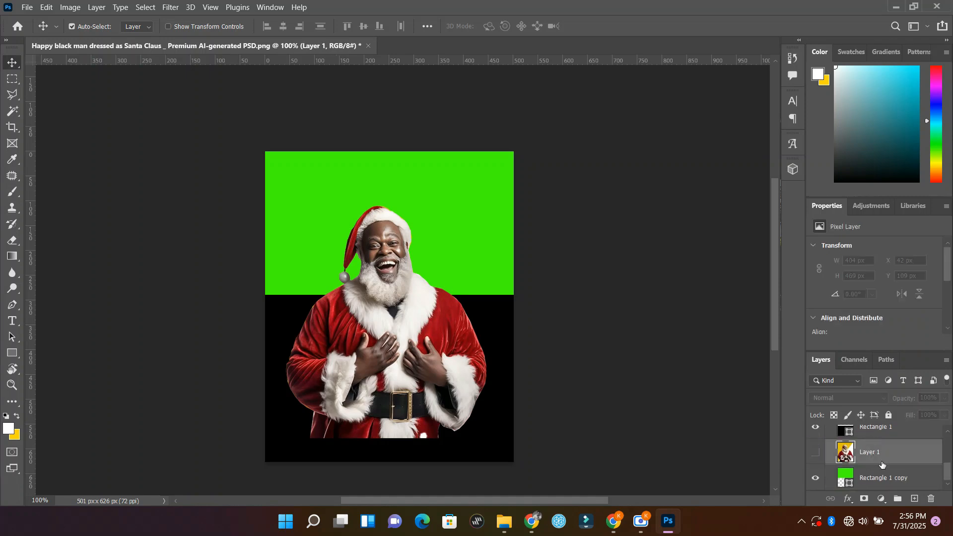
{"action": "scroll", "coordinate": [881, 464], "scroll_direction": "up", "scroll_amount": 2}
{"action": "mouse_move", "coordinate": [372, 358]}
{"action": "left_mouse_down"}
{"action": "mouse_move", "coordinate": [382, 358]}
{"action": "mouse_move", "coordinate": [374, 353]}
{"action": "left_mouse_up"}
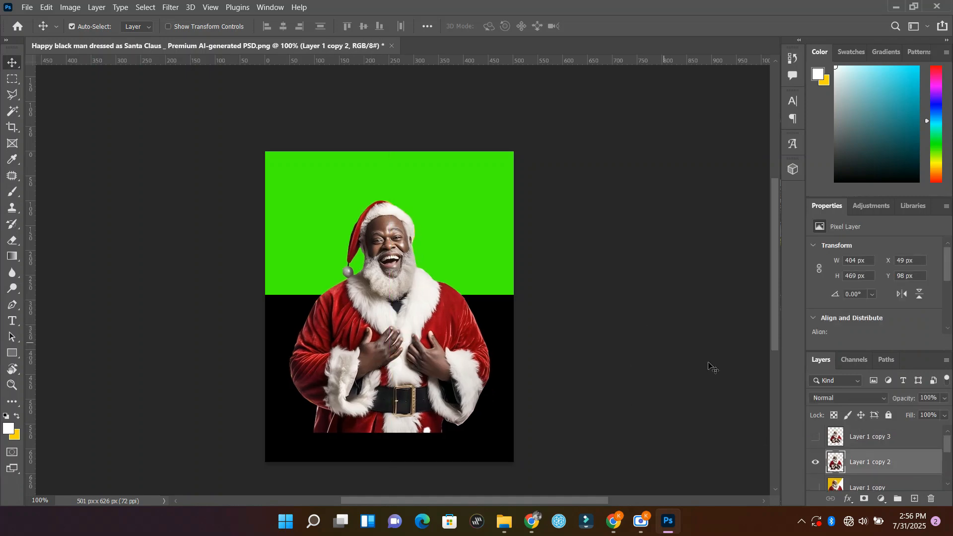
Step: Show Layer 1 copy 3, move the two Santa cut-outs apart to compare them over the backdrop, and hide both layers
{"action": "left_click", "coordinate": [817, 463]}
{"action": "left_click", "coordinate": [817, 464]}
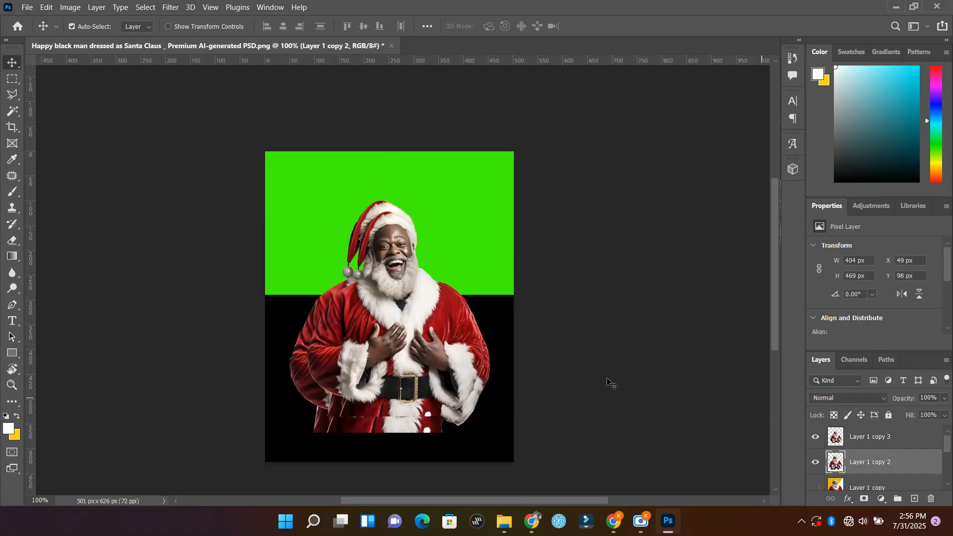
{"action": "left_click_drag", "start_coordinate": [422, 341], "coordinate": [476, 278]}
{"action": "left_click_drag", "start_coordinate": [408, 400], "coordinate": [383, 410]}
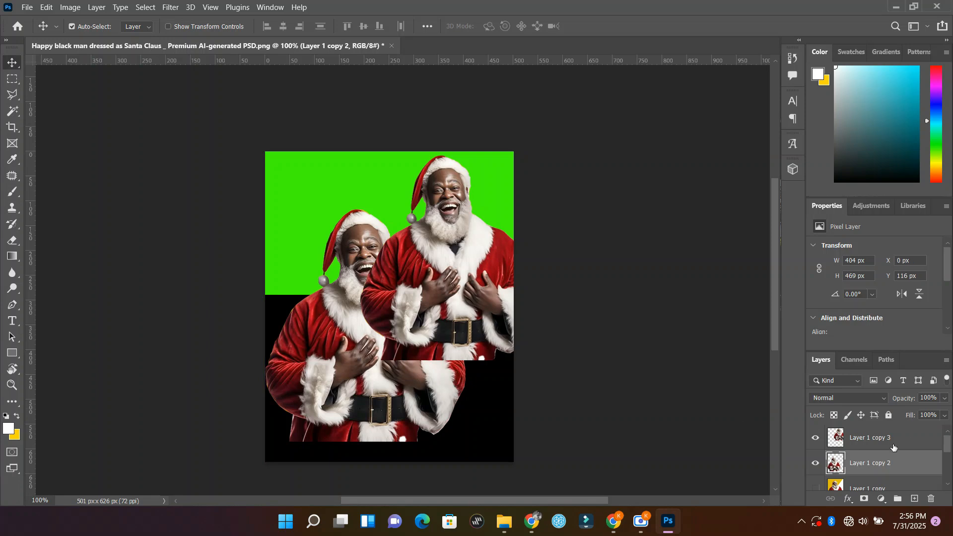
{"action": "left_click", "coordinate": [816, 463]}
{"action": "left_click", "coordinate": [815, 437]}
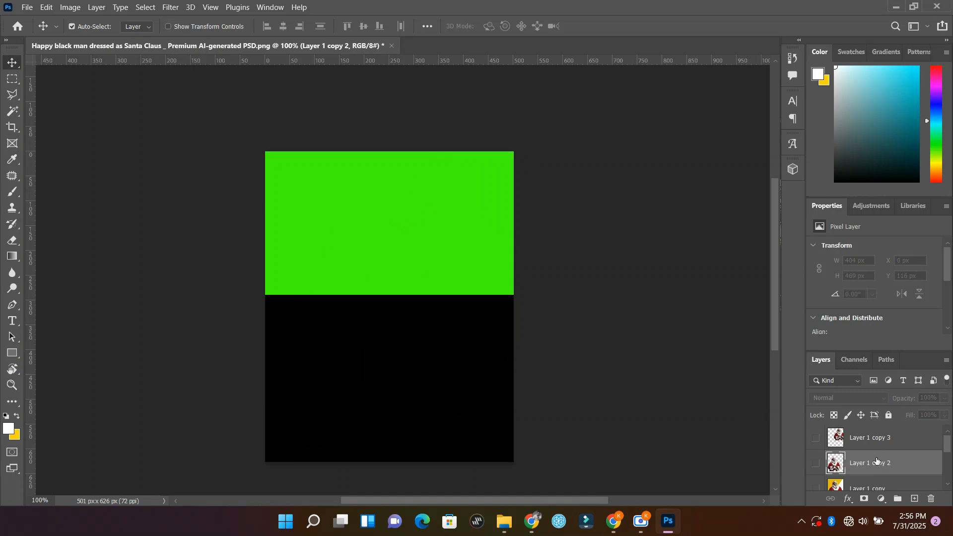
Step: Duplicate the original Layer 1 photo inside Group 1 and make the duplicate visible
{"action": "scroll", "coordinate": [876, 459], "scroll_direction": "down", "scroll_amount": 3}
{"action": "scroll", "coordinate": [871, 455], "scroll_direction": "up", "scroll_amount": 3}
{"action": "scroll", "coordinate": [867, 451], "scroll_direction": "down", "scroll_amount": 3}
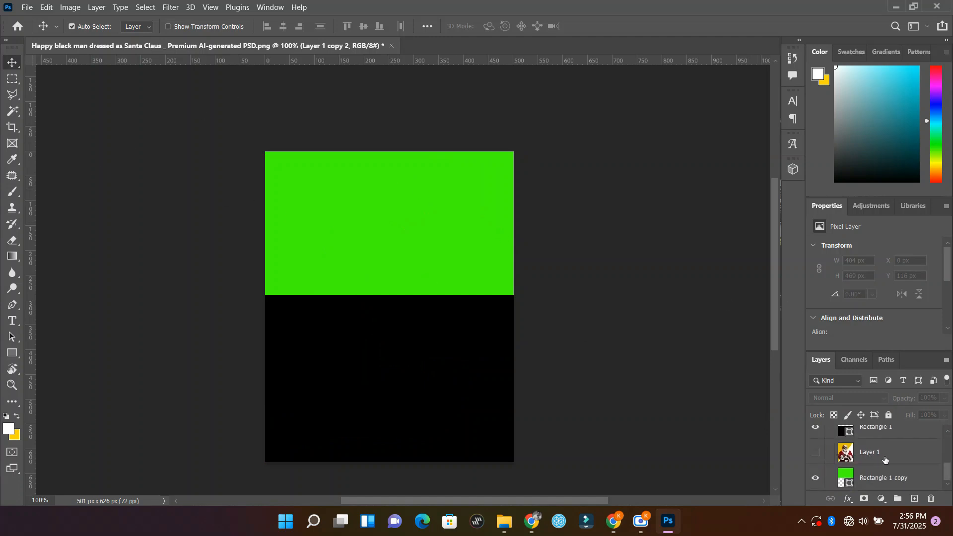
{"action": "left_click", "coordinate": [885, 460]}
{"action": "key", "text": "ctrl+j"}
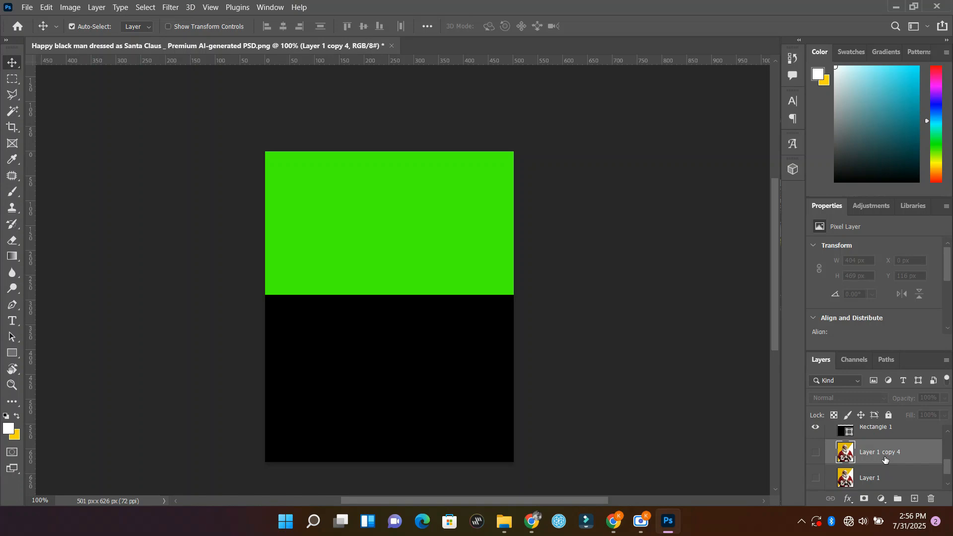
{"action": "left_click", "coordinate": [815, 452]}
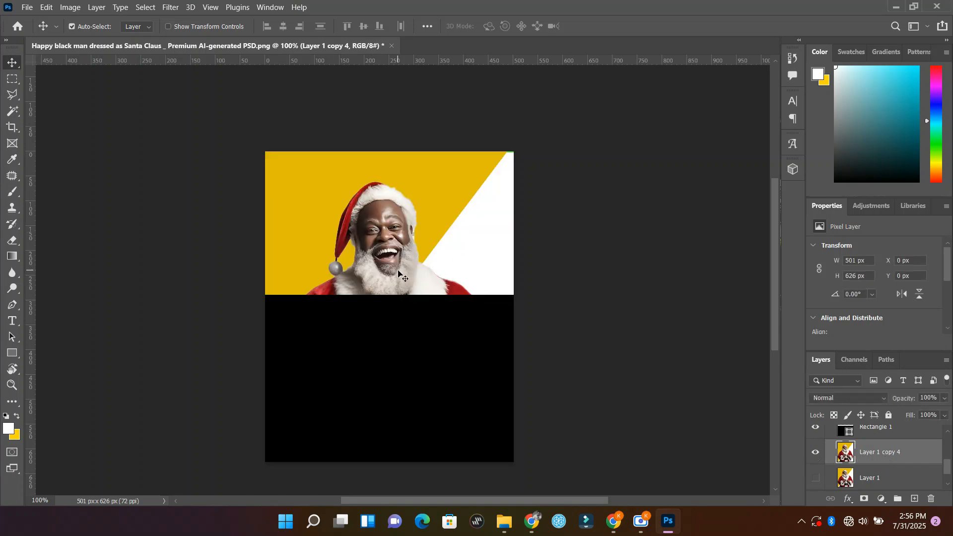
{"action": "scroll", "coordinate": [851, 456], "scroll_direction": "down", "scroll_amount": 1}
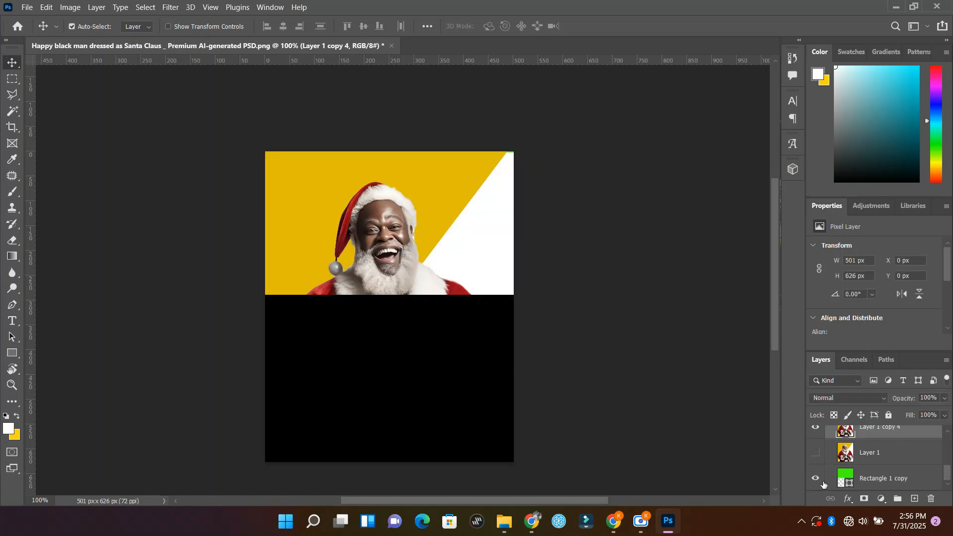
{"action": "scroll", "coordinate": [867, 470], "scroll_direction": "up", "scroll_amount": 3}
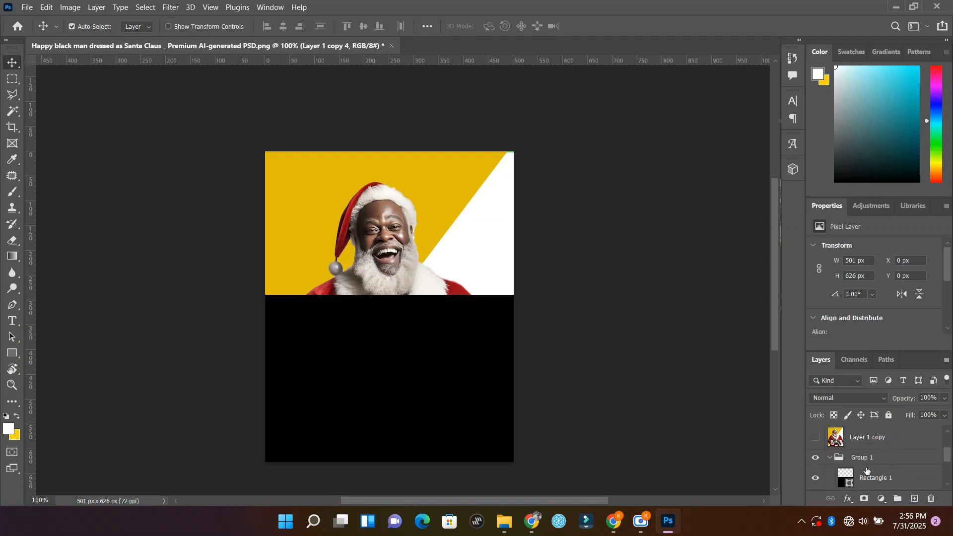
{"action": "left_click", "coordinate": [815, 457]}
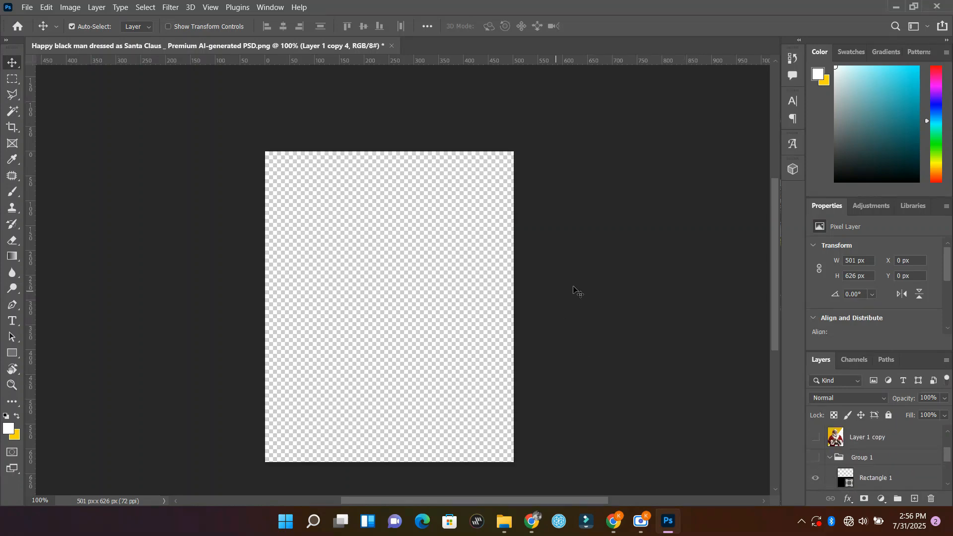
{"action": "scroll", "coordinate": [864, 458], "scroll_direction": "down", "scroll_amount": 2}
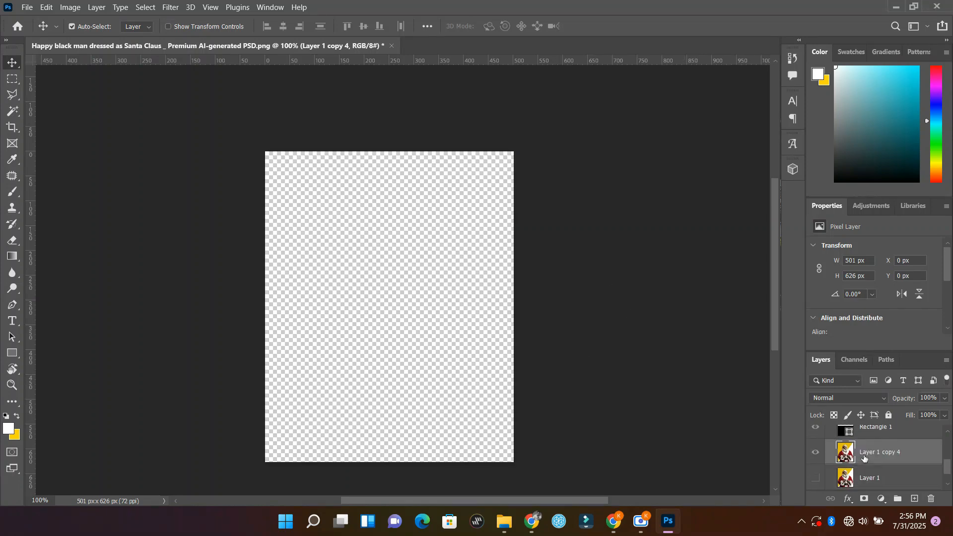
{"action": "left_click", "coordinate": [814, 453]}
{"action": "left_click", "coordinate": [816, 453]}
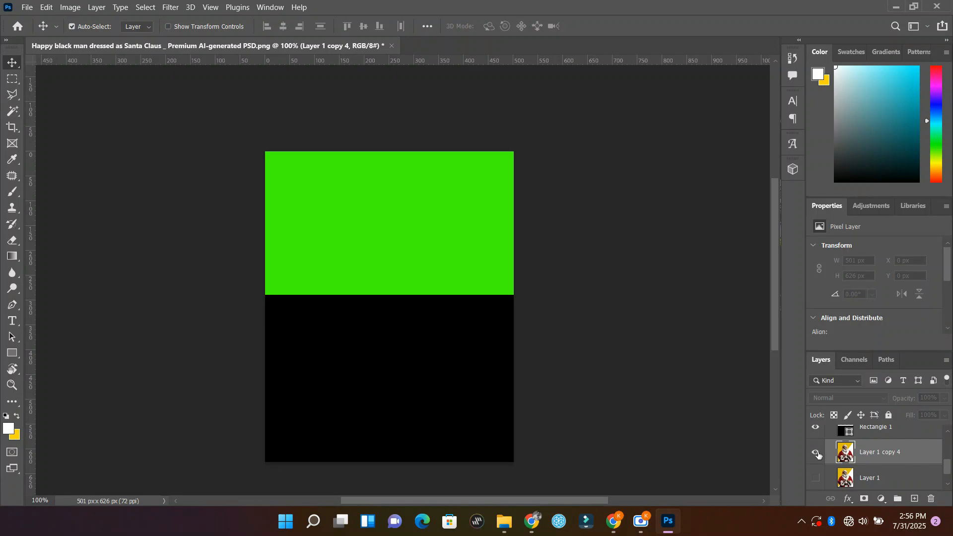
{"action": "left_click", "coordinate": [816, 454]}
{"action": "left_click", "coordinate": [816, 454]}
{"action": "scroll", "coordinate": [844, 477], "scroll_direction": "down", "scroll_amount": 1}
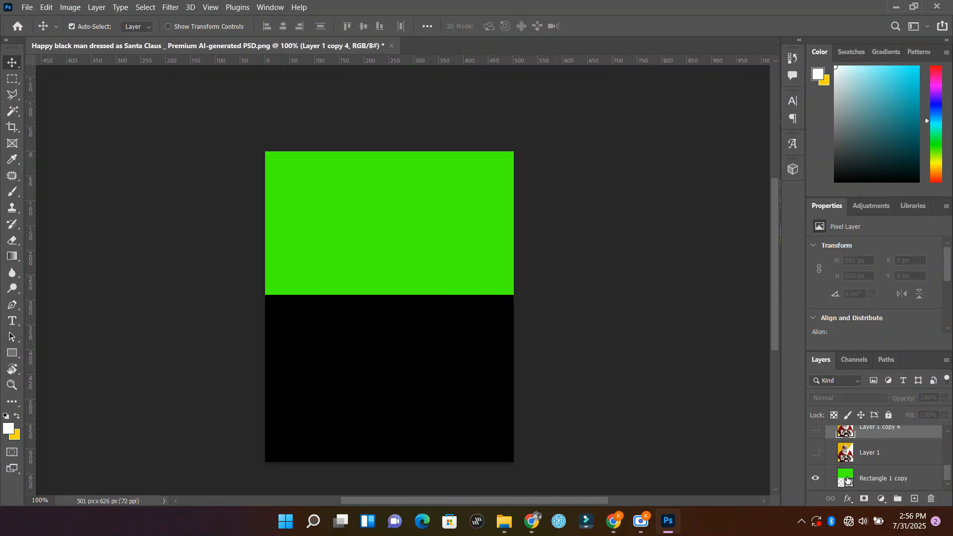
{"action": "scroll", "coordinate": [845, 474], "scroll_direction": "up", "scroll_amount": 3}
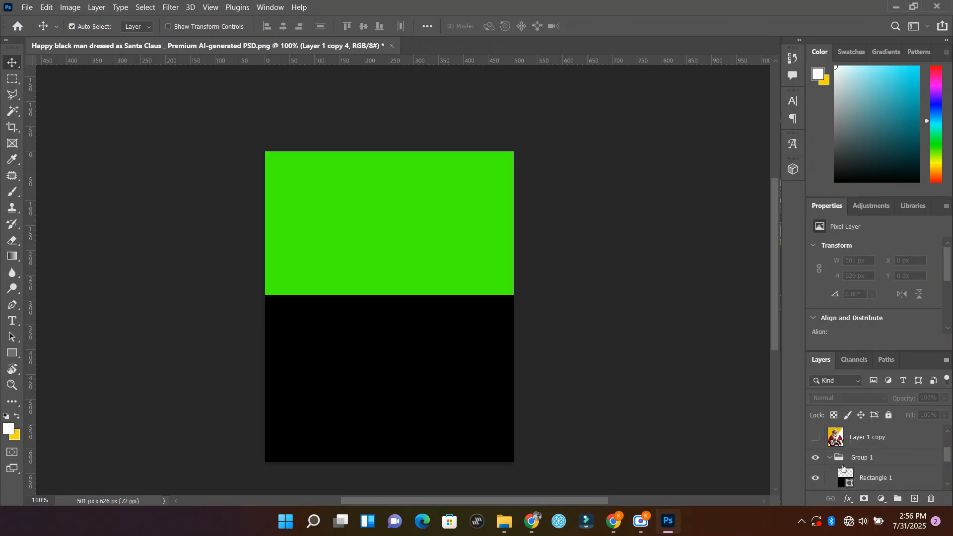
{"action": "left_click", "coordinate": [816, 457]}
{"action": "scroll", "coordinate": [881, 475], "scroll_direction": "down", "scroll_amount": 2}
{"action": "left_click", "coordinate": [715, 445]}
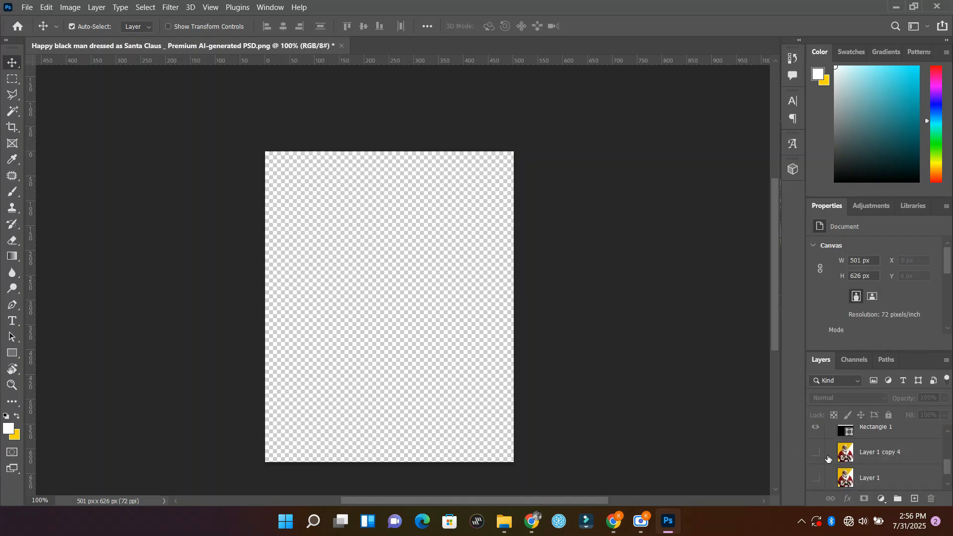
{"action": "left_click", "coordinate": [816, 453]}
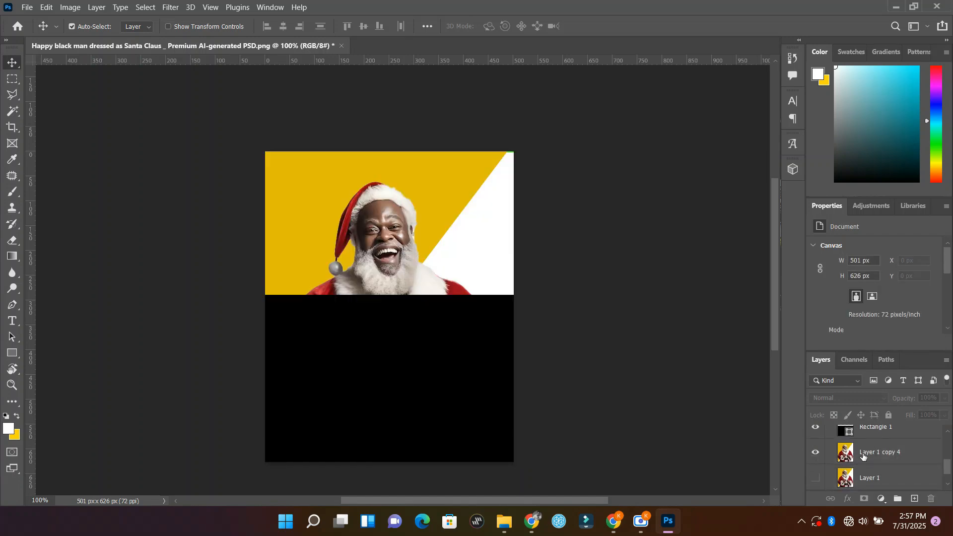
{"action": "scroll", "coordinate": [822, 452], "scroll_direction": "up", "scroll_amount": 2}
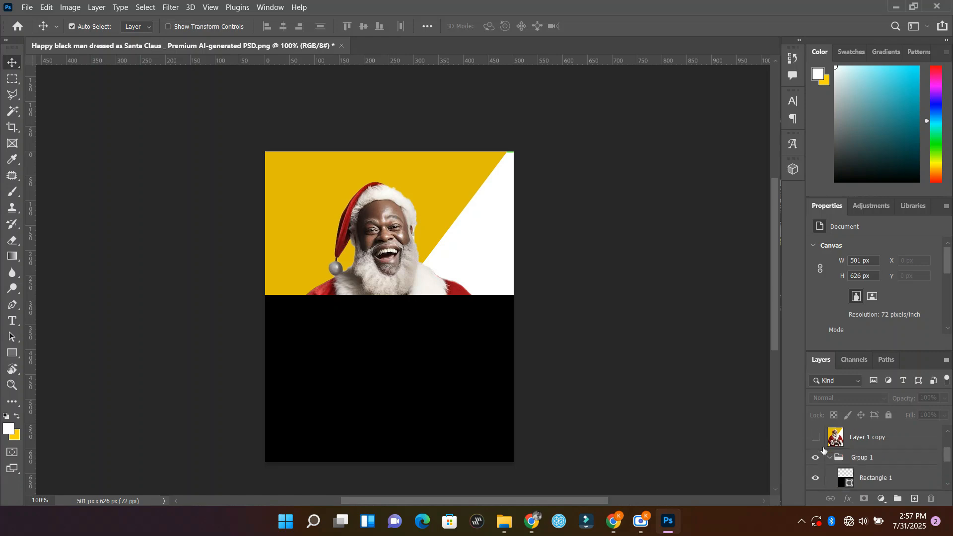
Step: Hide Group 1 and move Layer 1 copy 4 out of it to just above Layer 1 copy
{"action": "left_click", "coordinate": [815, 459]}
{"action": "scroll", "coordinate": [866, 464], "scroll_direction": "down", "scroll_amount": 2}
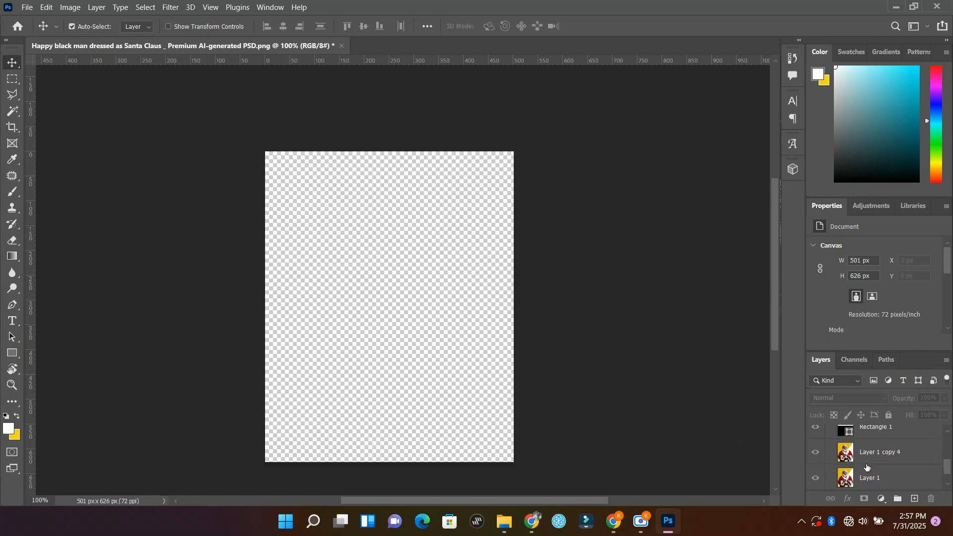
{"action": "left_click", "coordinate": [879, 459]}
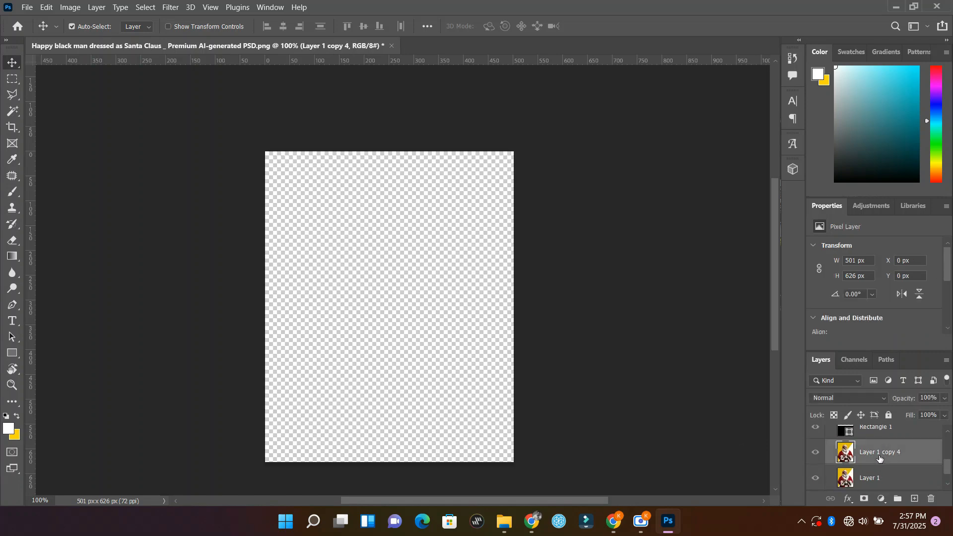
{"action": "scroll", "coordinate": [888, 465], "scroll_direction": "up", "scroll_amount": 1}
{"action": "key", "text": "ctrl+shift+bracketright"}
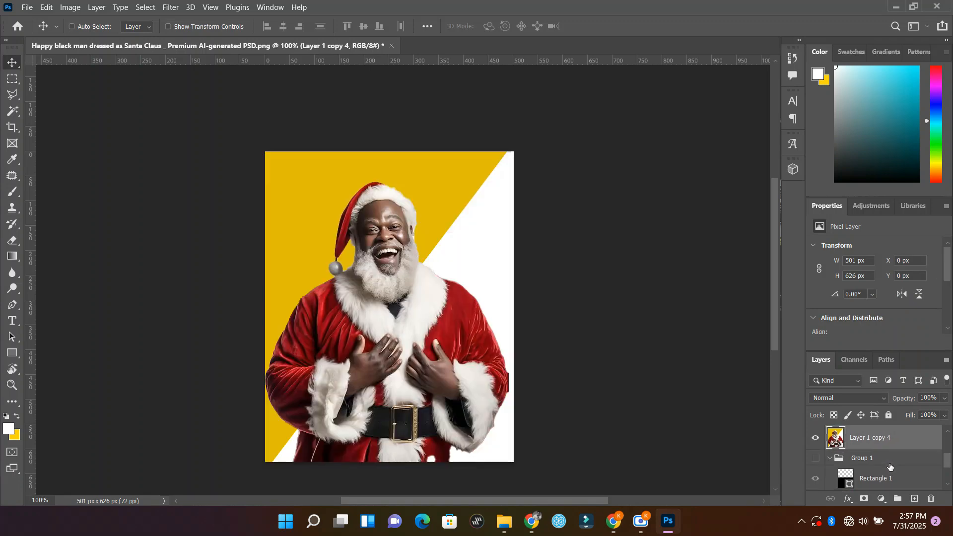
{"action": "left_click", "coordinate": [603, 230]}
{"action": "left_click_drag", "start_coordinate": [401, 290], "coordinate": [375, 335]}
{"action": "key", "text": "ctrl+z"}
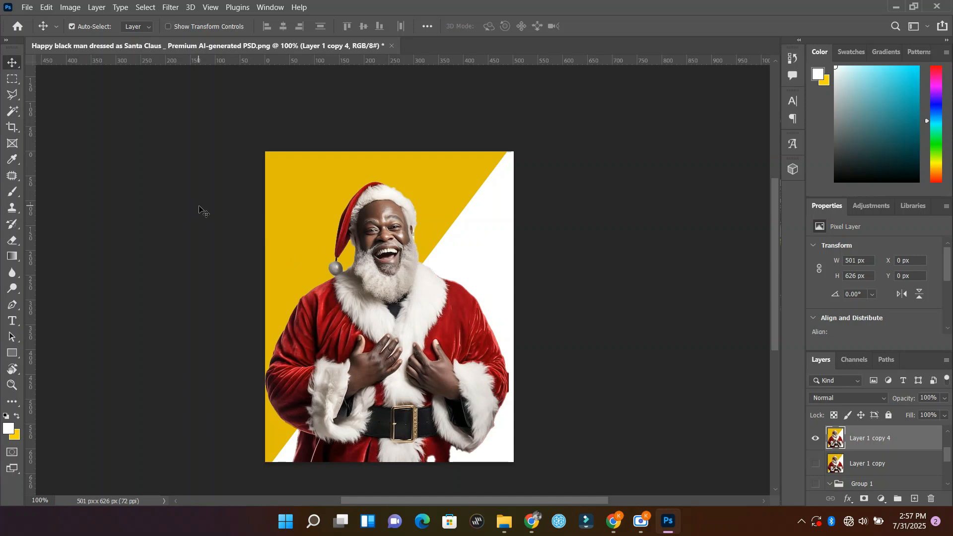
Step: Switch to the freehand Lasso tool for the area around Santa's hat and face
{"action": "right_click", "coordinate": [12, 83]}
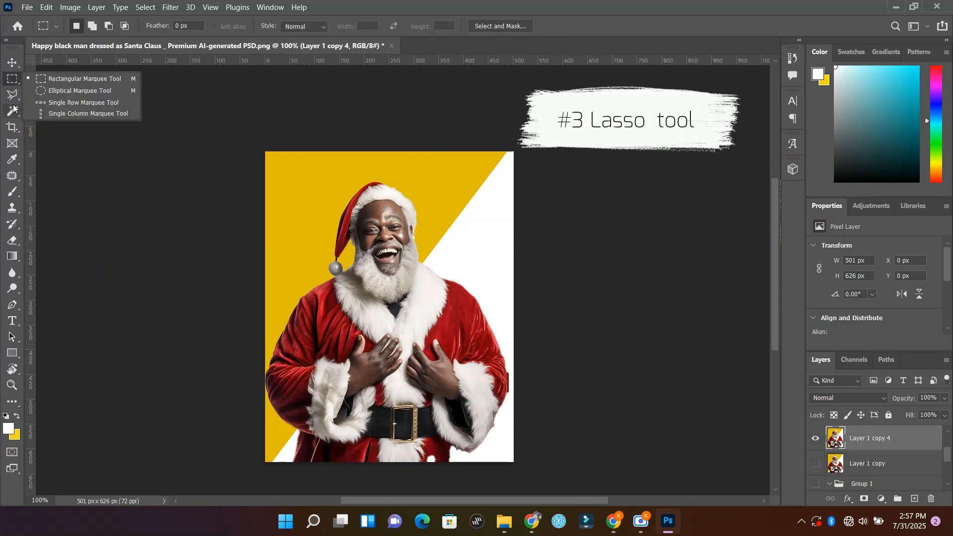
{"action": "left_click", "coordinate": [10, 96]}
{"action": "right_click", "coordinate": [20, 102]}
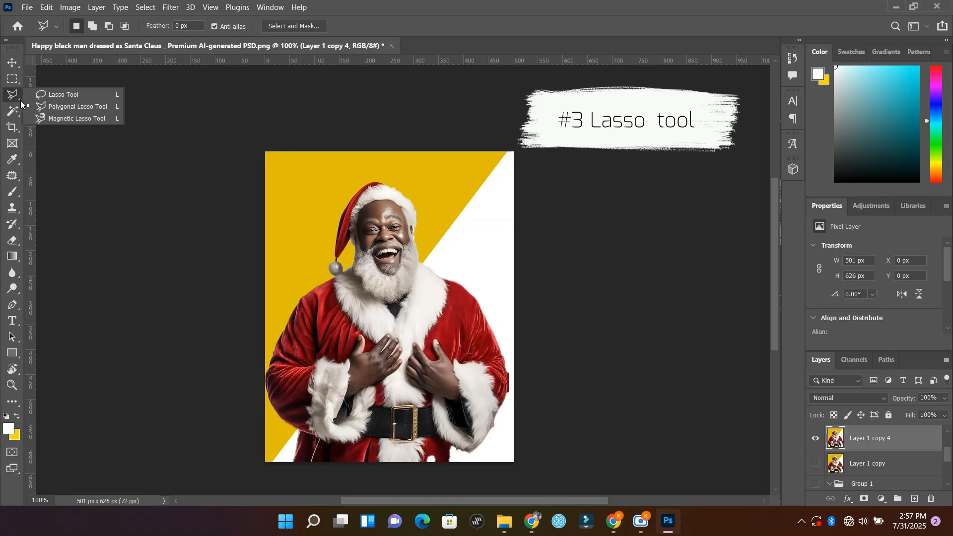
{"action": "left_click", "coordinate": [69, 95]}
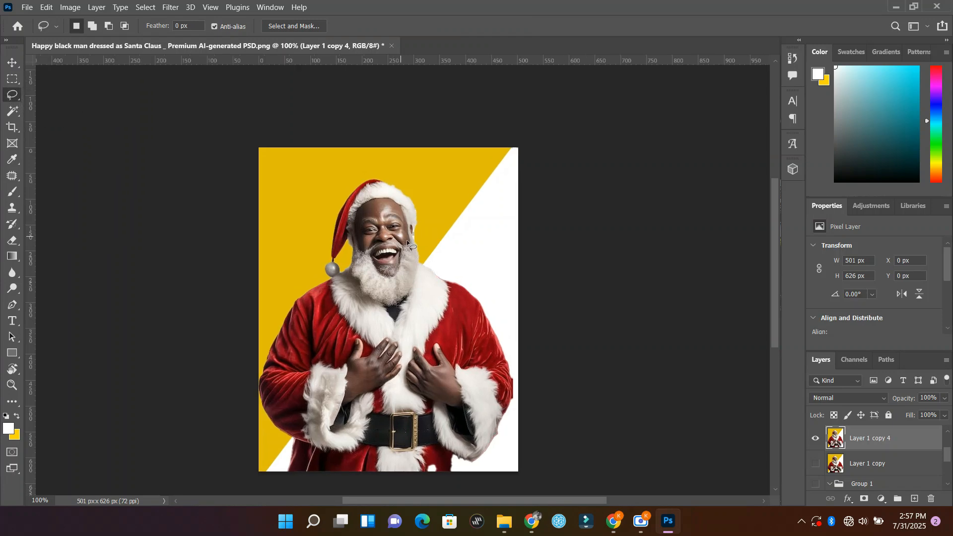
{"action": "scroll", "coordinate": [407, 240], "scroll_direction": "up", "scroll_amount": 10}
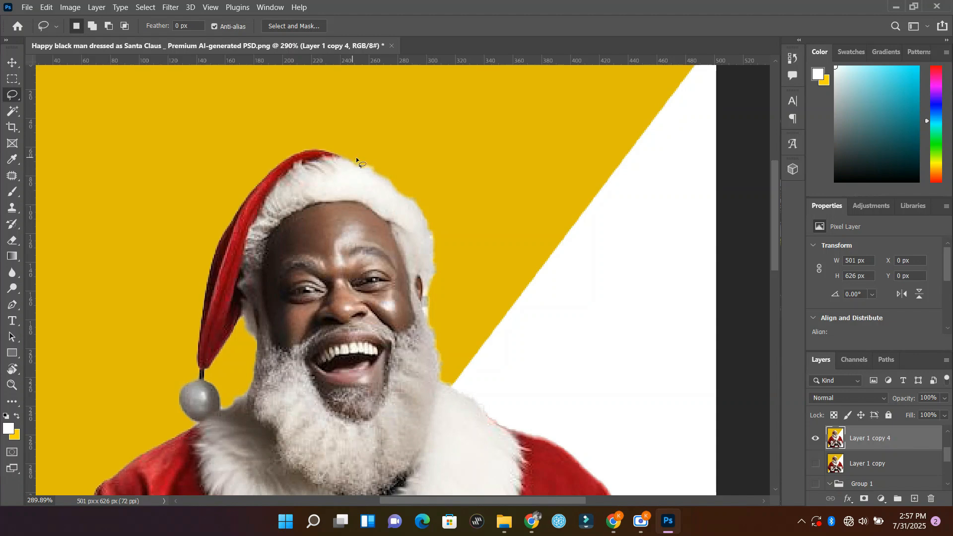
Step: Try freehand lasso selections on the yellow background and along the hat's white fur edge, and clear the selection
{"action": "mouse_move", "coordinate": [381, 119]}
{"action": "left_mouse_down"}
{"action": "mouse_move", "coordinate": [399, 132]}
{"action": "mouse_move", "coordinate": [465, 112]}
{"action": "left_mouse_up"}
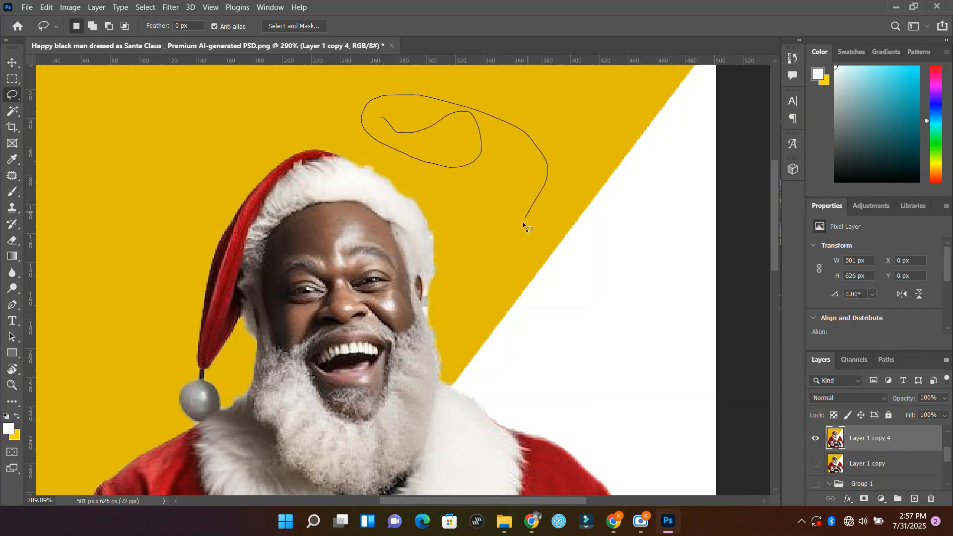
{"action": "left_click_drag", "start_coordinate": [522, 222], "coordinate": [514, 257]}
{"action": "left_click", "coordinate": [515, 266]}
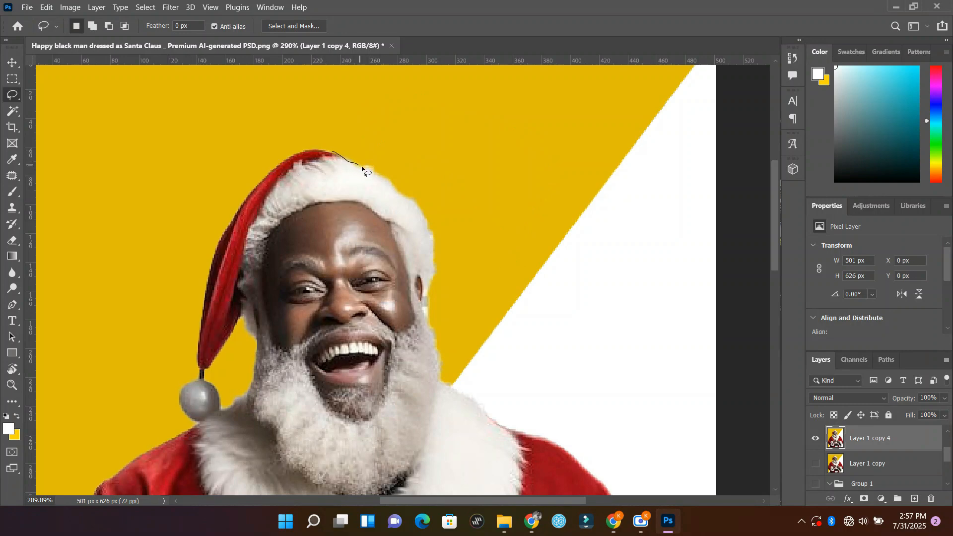
{"action": "mouse_move", "coordinate": [379, 176]}
{"action": "left_mouse_down"}
{"action": "mouse_move", "coordinate": [420, 210]}
{"action": "mouse_move", "coordinate": [429, 232]}
{"action": "mouse_move", "coordinate": [433, 259]}
{"action": "mouse_move", "coordinate": [421, 285]}
{"action": "mouse_move", "coordinate": [422, 257]}
{"action": "mouse_move", "coordinate": [439, 260]}
{"action": "mouse_move", "coordinate": [471, 242]}
{"action": "mouse_move", "coordinate": [436, 239]}
{"action": "mouse_move", "coordinate": [414, 271]}
{"action": "mouse_move", "coordinate": [431, 293]}
{"action": "mouse_move", "coordinate": [469, 254]}
{"action": "mouse_move", "coordinate": [414, 228]}
{"action": "mouse_move", "coordinate": [401, 270]}
{"action": "mouse_move", "coordinate": [425, 304]}
{"action": "mouse_move", "coordinate": [458, 286]}
{"action": "mouse_move", "coordinate": [462, 244]}
{"action": "mouse_move", "coordinate": [448, 243]}
{"action": "left_mouse_up"}
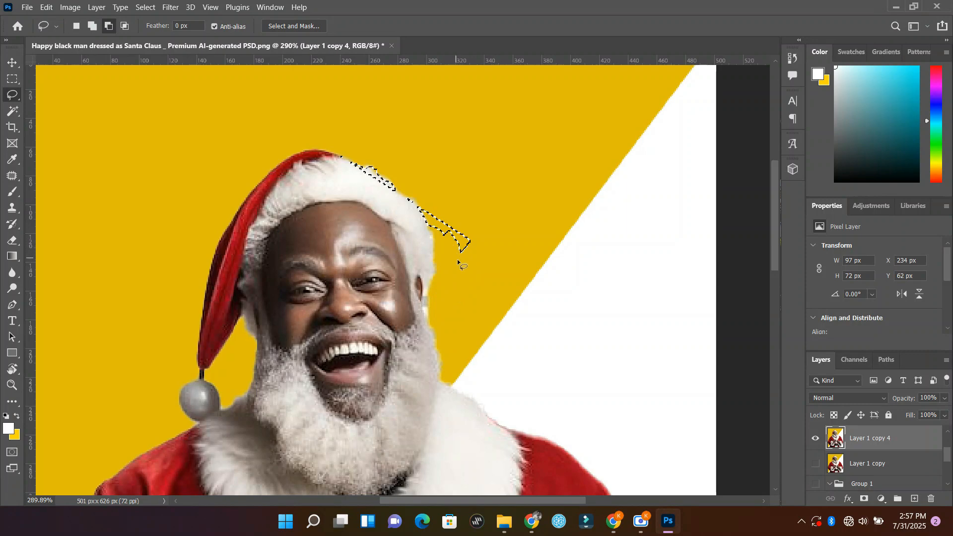
{"action": "key", "text": "ctrl+d"}
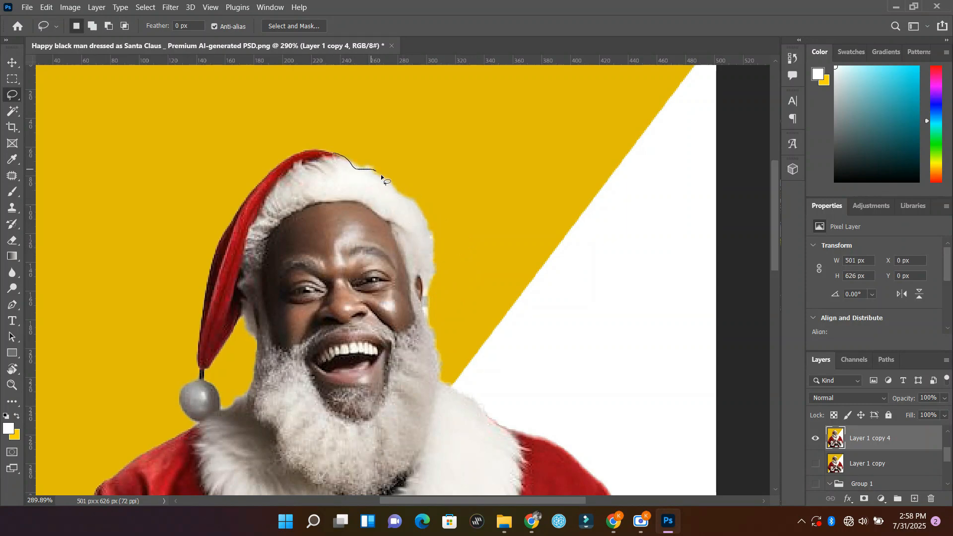
Step: Try a freehand lasso selection along the hat's fur edge down to the cheek, subtract its inner part, and clear the selection
{"action": "mouse_move", "coordinate": [382, 176]}
{"action": "left_mouse_down"}
{"action": "mouse_move", "coordinate": [418, 206]}
{"action": "mouse_move", "coordinate": [439, 260]}
{"action": "mouse_move", "coordinate": [422, 334]}
{"action": "left_mouse_up"}
{"action": "key", "text": "shift"}
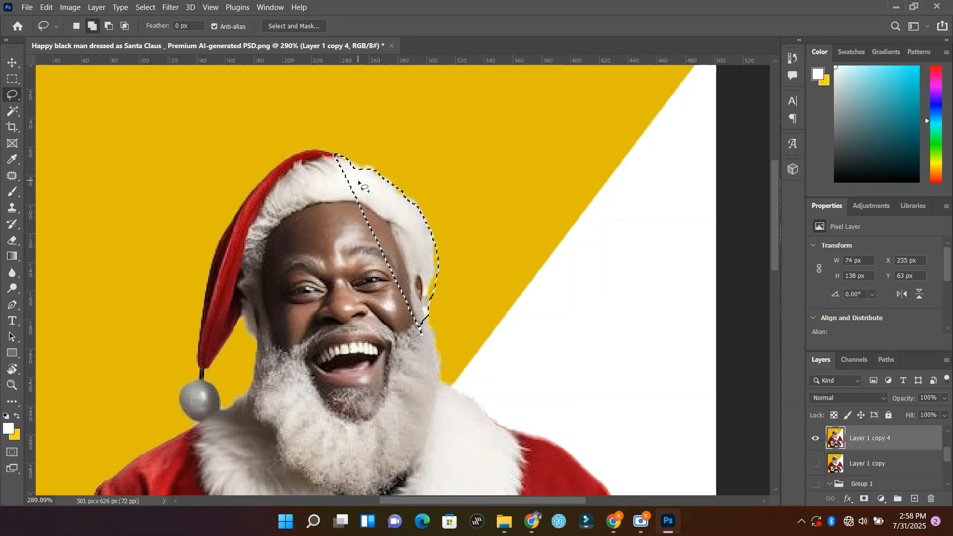
{"action": "key", "text": "alt"}
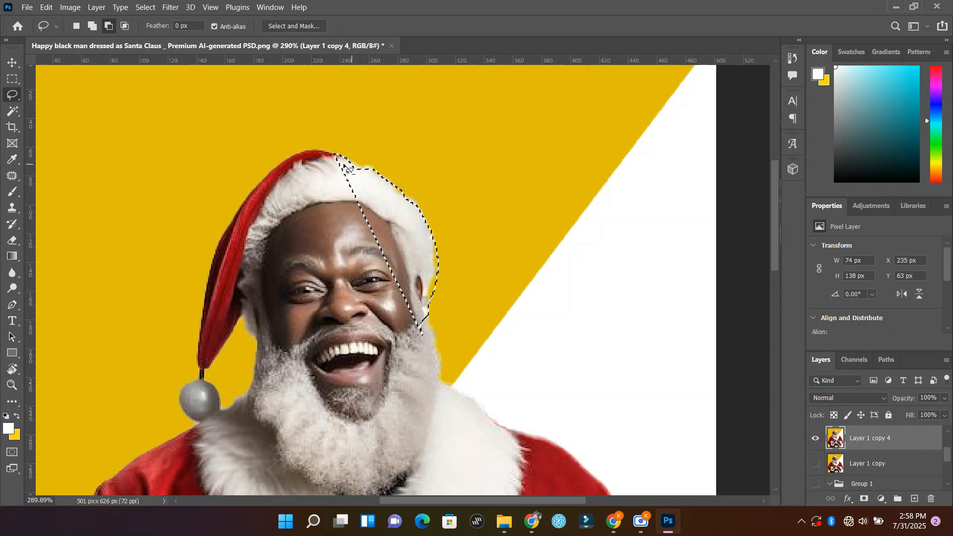
{"action": "mouse_move", "coordinate": [344, 164]}
{"action": "left_mouse_down"}
{"action": "mouse_move", "coordinate": [325, 167]}
{"action": "mouse_move", "coordinate": [365, 308]}
{"action": "mouse_move", "coordinate": [439, 353]}
{"action": "mouse_move", "coordinate": [442, 273]}
{"action": "mouse_move", "coordinate": [422, 231]}
{"action": "mouse_move", "coordinate": [367, 180]}
{"action": "mouse_move", "coordinate": [400, 197]}
{"action": "mouse_move", "coordinate": [445, 258]}
{"action": "mouse_move", "coordinate": [407, 225]}
{"action": "left_mouse_up"}
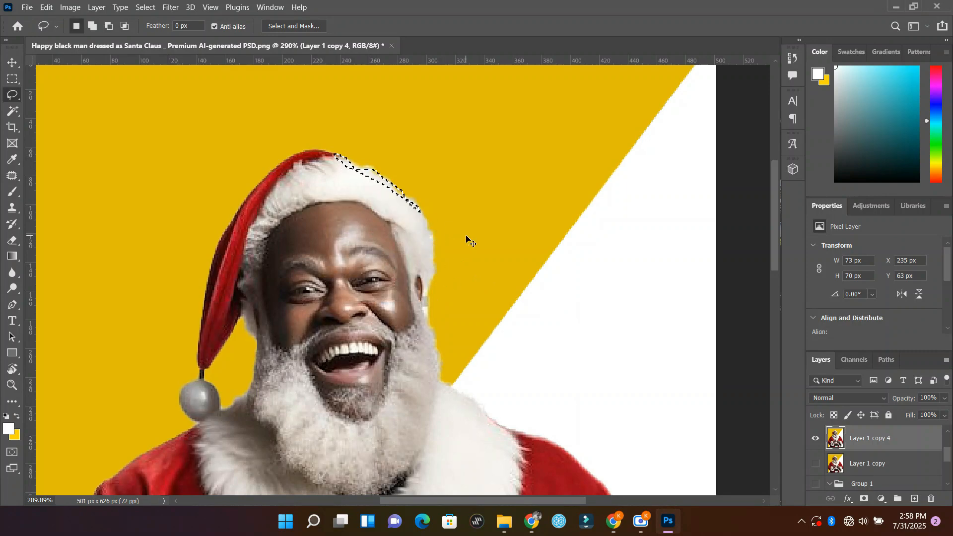
{"action": "key", "text": "ctrl+d"}
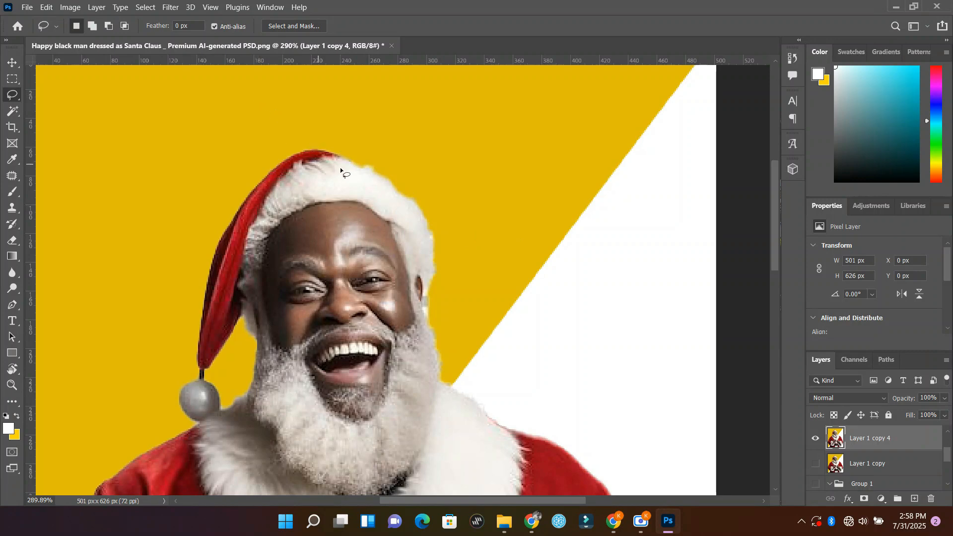
Step: Lasso the yellow background around the top of the hat, tracing its edge freehand, then delete it and deselect
{"action": "left_click_drag", "start_coordinate": [340, 157], "coordinate": [374, 168]}
{"action": "mouse_move", "coordinate": [405, 200]}
{"action": "left_mouse_down"}
{"action": "mouse_move", "coordinate": [426, 226]}
{"action": "mouse_move", "coordinate": [439, 273]}
{"action": "mouse_move", "coordinate": [457, 282]}
{"action": "left_mouse_up"}
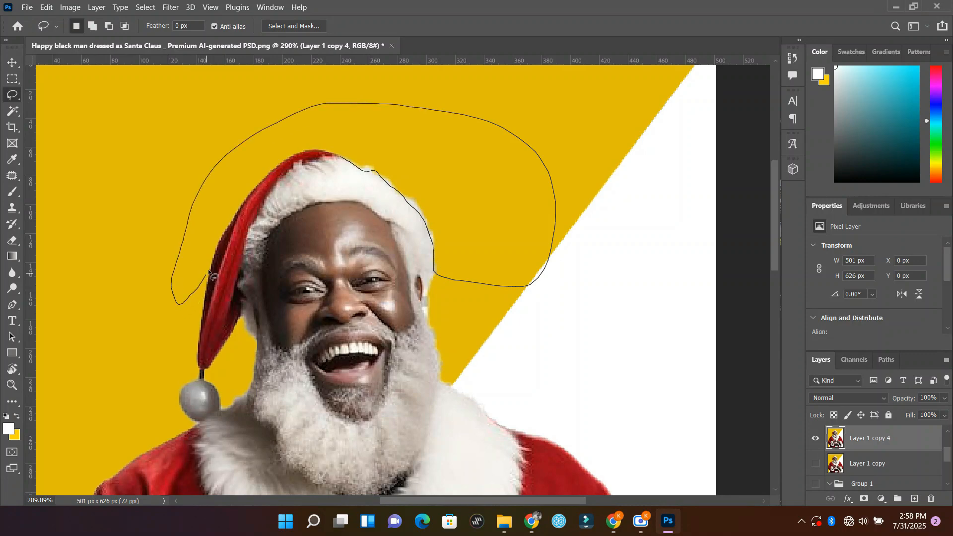
{"action": "left_click_drag", "start_coordinate": [209, 272], "coordinate": [217, 244]}
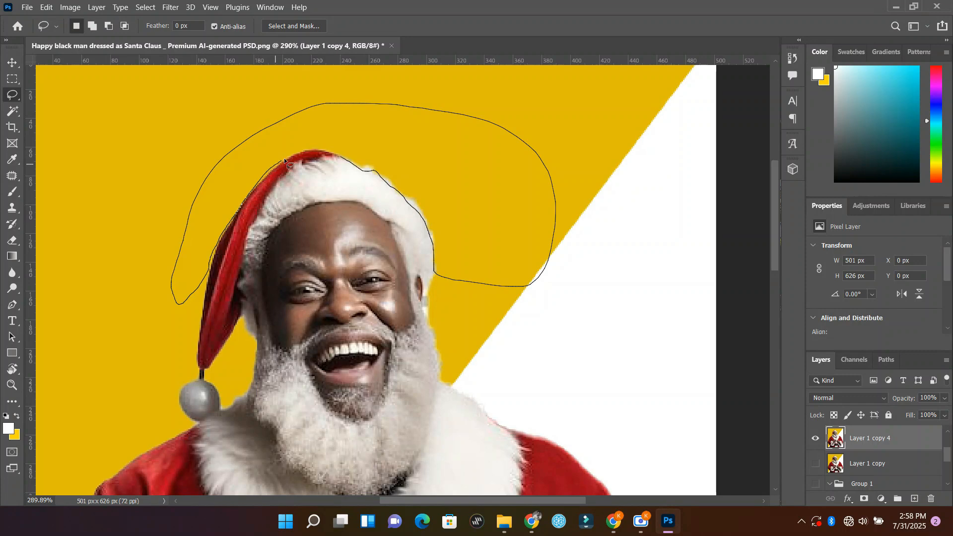
{"action": "left_click_drag", "start_coordinate": [321, 152], "coordinate": [323, 152]}
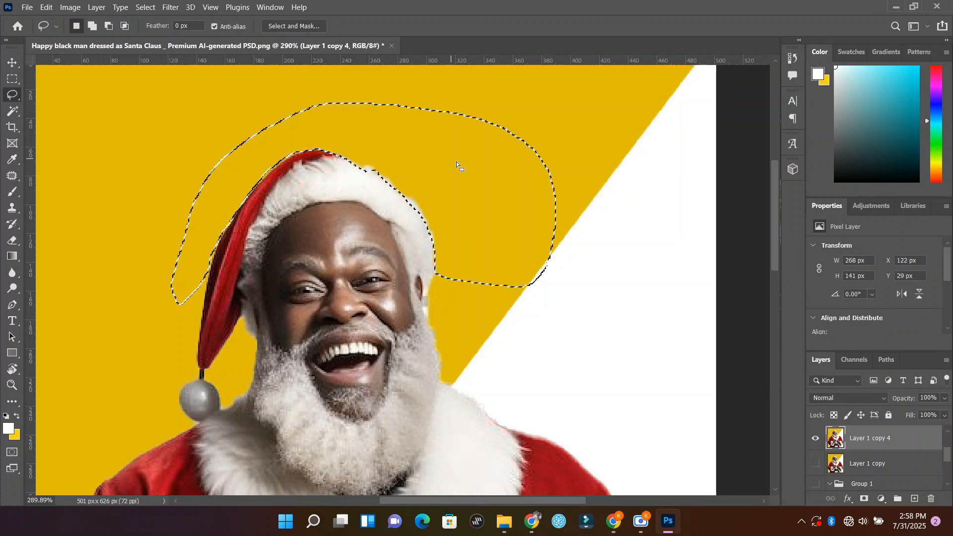
{"action": "key", "text": "Delete"}
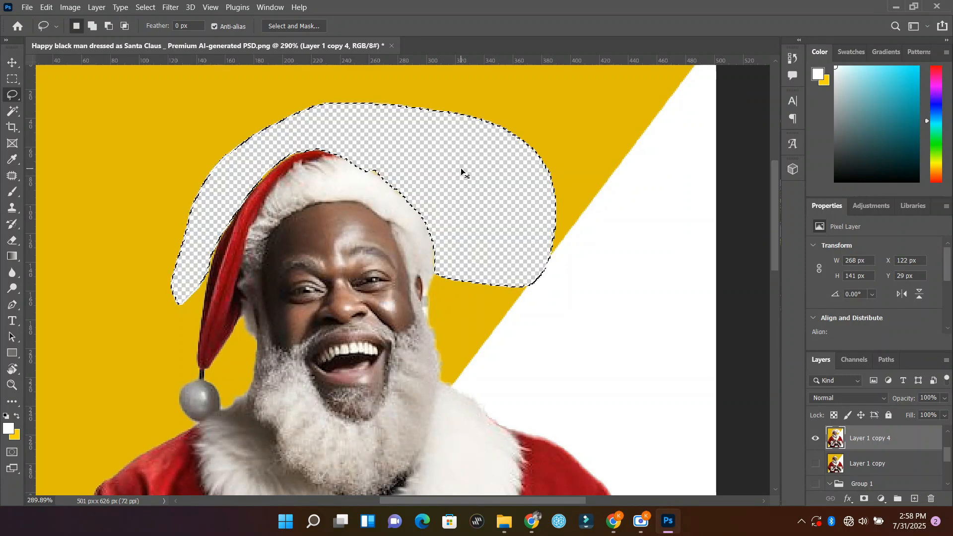
{"action": "key", "text": "ctrl+d"}
Step: Lasso and delete the yellow and white background beside the beard and fur collar on the photo's right side, then deselect
{"action": "scroll", "coordinate": [393, 221], "scroll_direction": "down", "scroll_amount": 2}
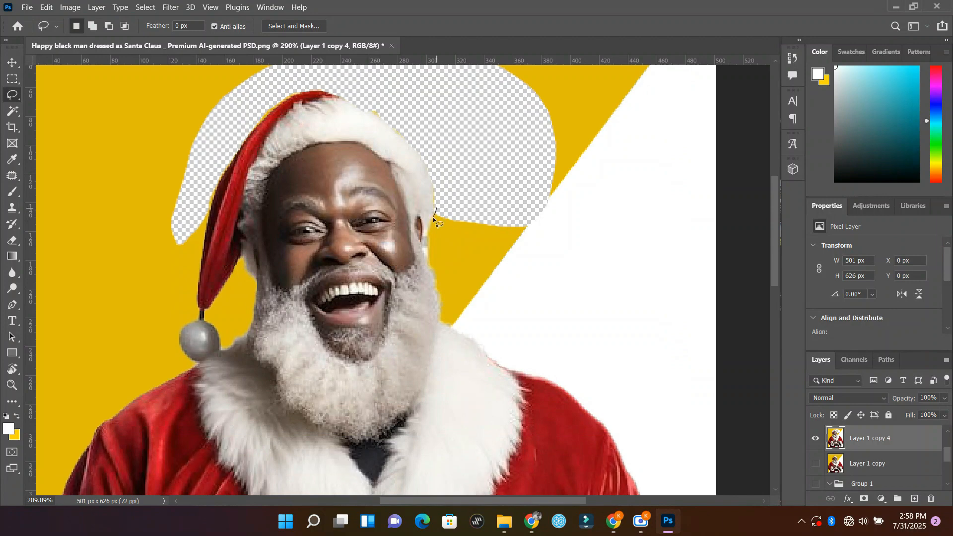
{"action": "left_click_drag", "start_coordinate": [434, 280], "coordinate": [438, 309]}
{"action": "mouse_move", "coordinate": [481, 349]}
{"action": "left_mouse_down"}
{"action": "mouse_move", "coordinate": [499, 366]}
{"action": "mouse_move", "coordinate": [563, 393]}
{"action": "mouse_move", "coordinate": [582, 388]}
{"action": "mouse_move", "coordinate": [609, 315]}
{"action": "mouse_move", "coordinate": [593, 231]}
{"action": "mouse_move", "coordinate": [499, 193]}
{"action": "mouse_move", "coordinate": [465, 217]}
{"action": "left_mouse_up"}
{"action": "scroll", "coordinate": [465, 216], "scroll_direction": "down", "scroll_amount": 3}
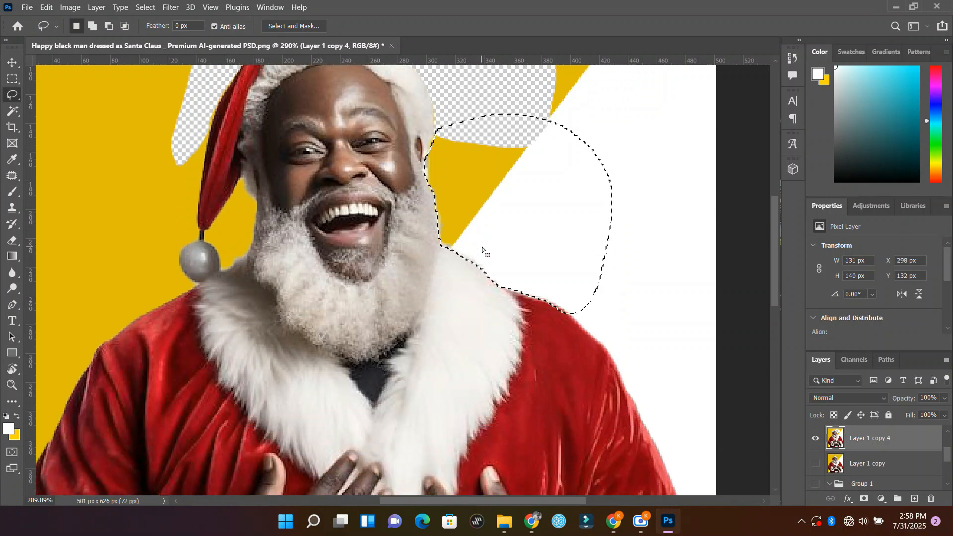
{"action": "key", "text": "Delete"}
{"action": "scroll", "coordinate": [492, 249], "scroll_direction": "down", "scroll_amount": 7}
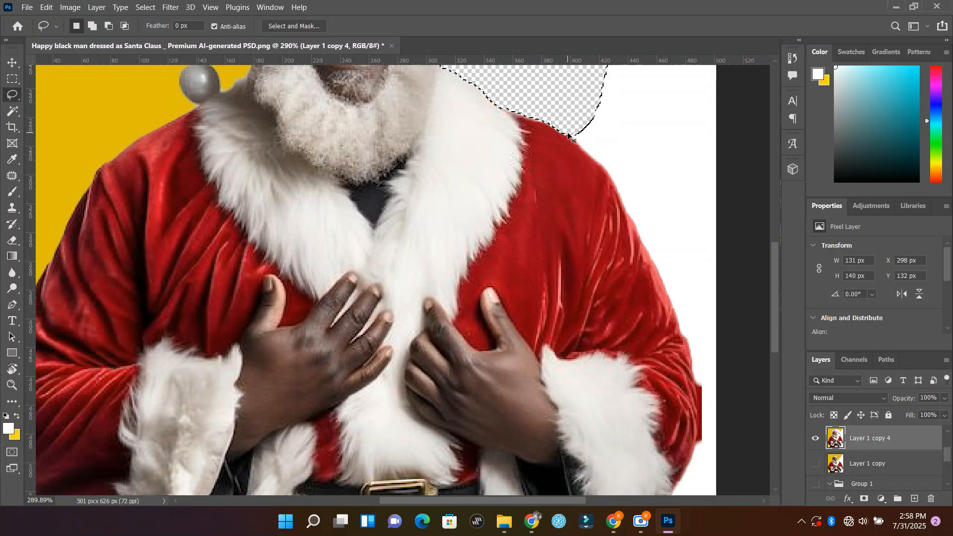
{"action": "key", "text": "ctrl+d"}
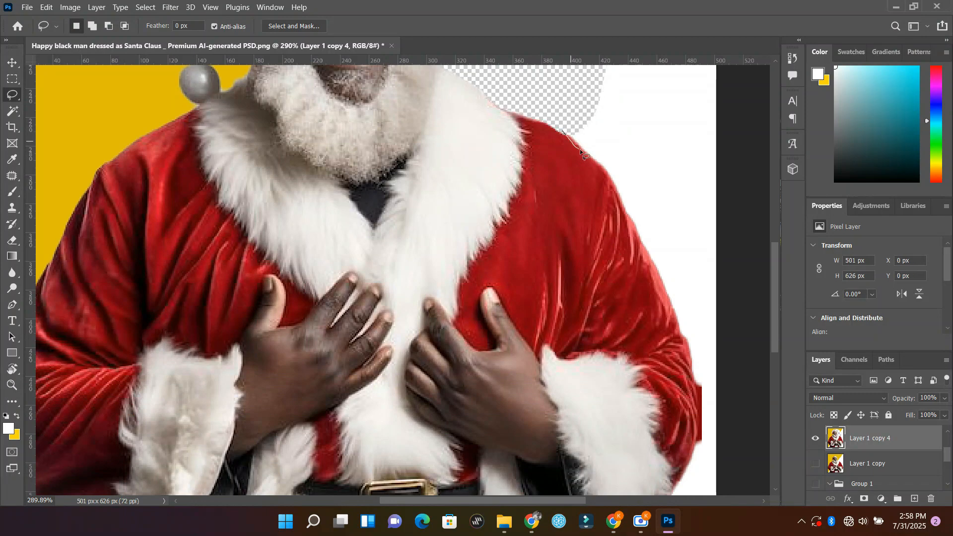
Step: Lasso and delete the white background along the shoulder and upper sleeve on the photo's right side, then deselect
{"action": "left_click_drag", "start_coordinate": [602, 171], "coordinate": [639, 238]}
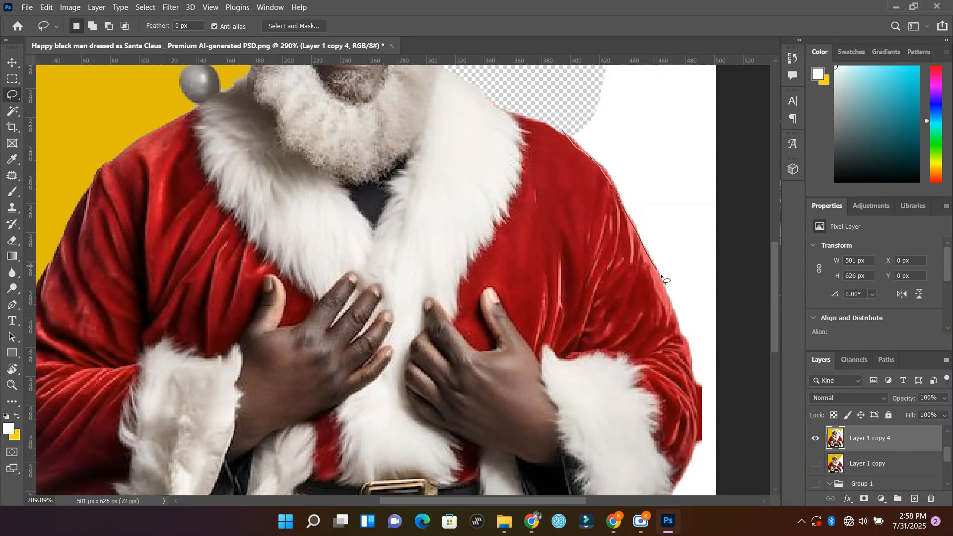
{"action": "mouse_move", "coordinate": [688, 355]}
{"action": "left_mouse_down"}
{"action": "mouse_move", "coordinate": [721, 368]}
{"action": "mouse_move", "coordinate": [729, 294]}
{"action": "mouse_move", "coordinate": [723, 159]}
{"action": "mouse_move", "coordinate": [628, 82]}
{"action": "mouse_move", "coordinate": [578, 96]}
{"action": "mouse_move", "coordinate": [562, 112]}
{"action": "left_mouse_up"}
{"action": "key", "text": "Delete"}
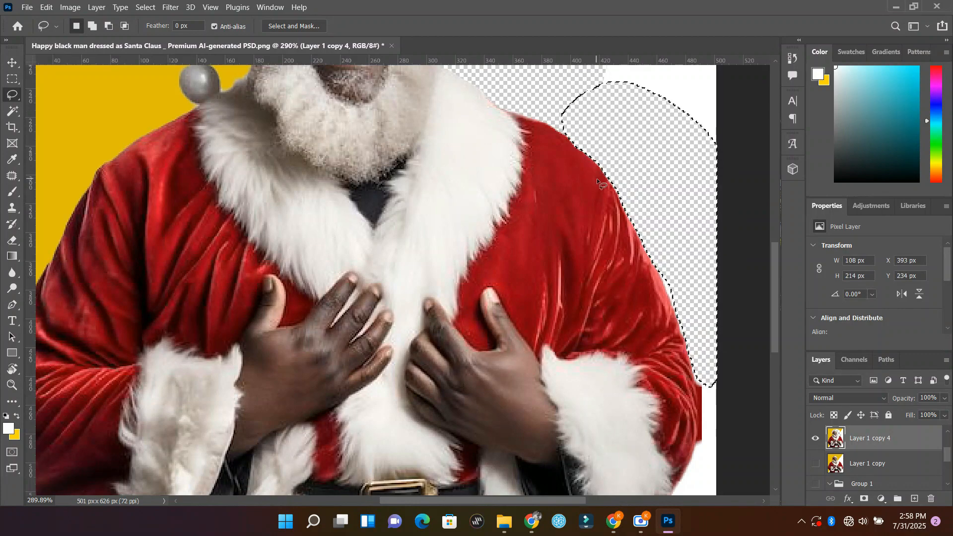
{"action": "scroll", "coordinate": [642, 236], "scroll_direction": "down", "scroll_amount": 3}
{"action": "key", "text": "ctrl+d"}
Step: Delete the white background beside and below the lower sleeve and cuff on the right, and lasso the leftover white fringe there
{"action": "scroll", "coordinate": [692, 286], "scroll_direction": "down", "scroll_amount": 5}
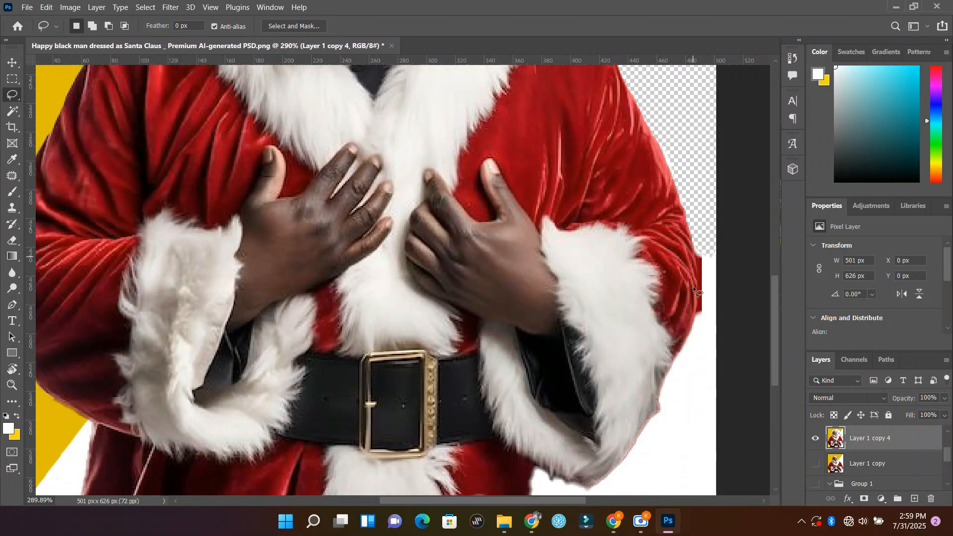
{"action": "left_click_drag", "start_coordinate": [694, 197], "coordinate": [699, 234]}
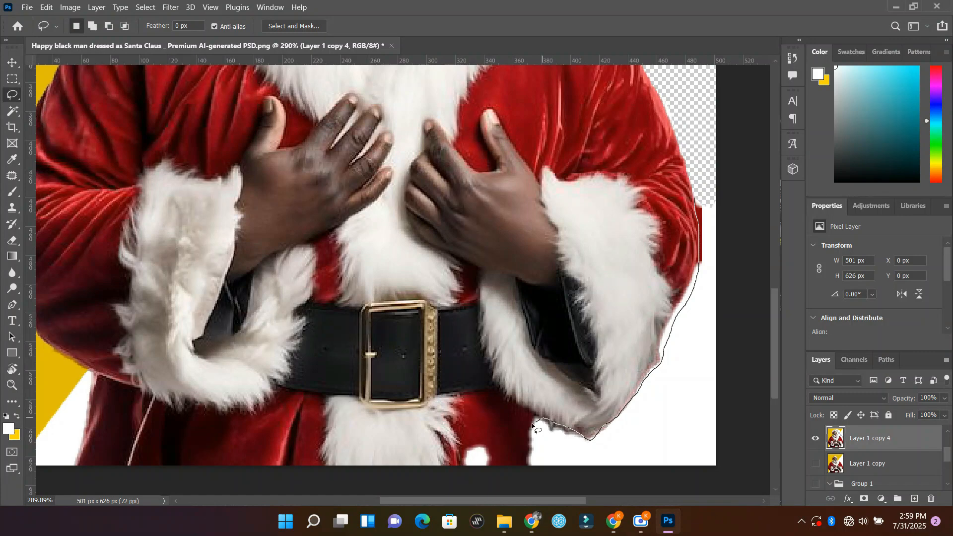
{"action": "mouse_move", "coordinate": [532, 425]}
{"action": "left_mouse_down"}
{"action": "mouse_move", "coordinate": [525, 463]}
{"action": "mouse_move", "coordinate": [627, 482]}
{"action": "mouse_move", "coordinate": [719, 470]}
{"action": "mouse_move", "coordinate": [745, 338]}
{"action": "mouse_move", "coordinate": [743, 193]}
{"action": "mouse_move", "coordinate": [707, 198]}
{"action": "left_mouse_up"}
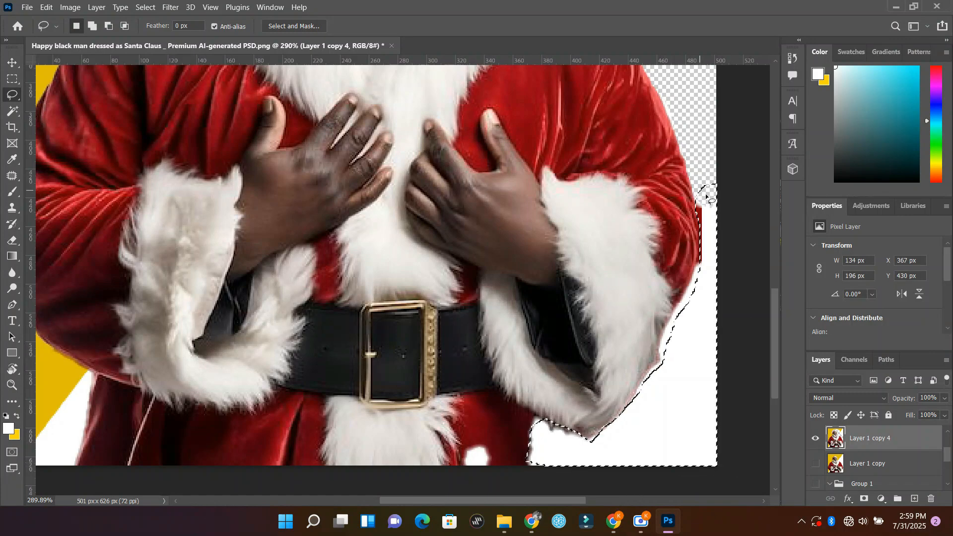
{"action": "key", "text": "Delete"}
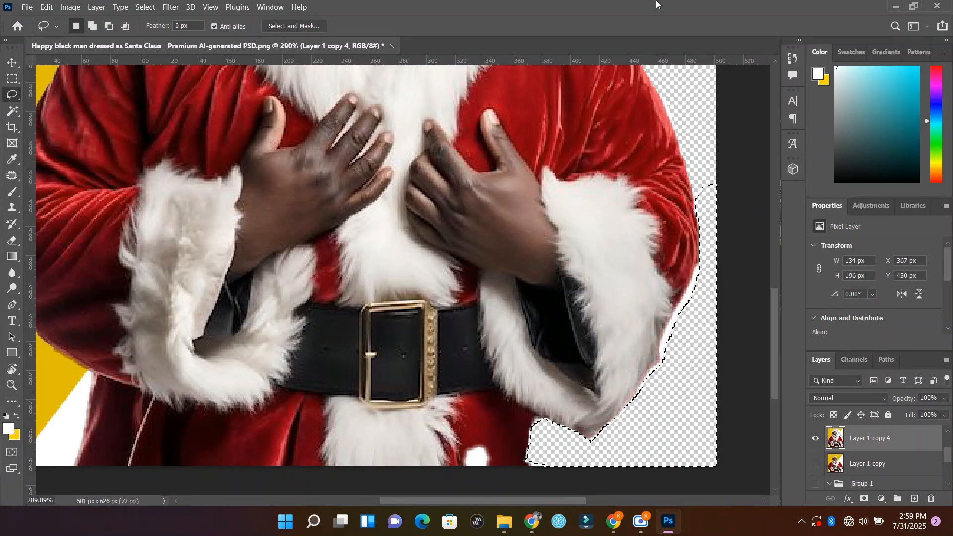
{"action": "key", "text": "ctrl+d"}
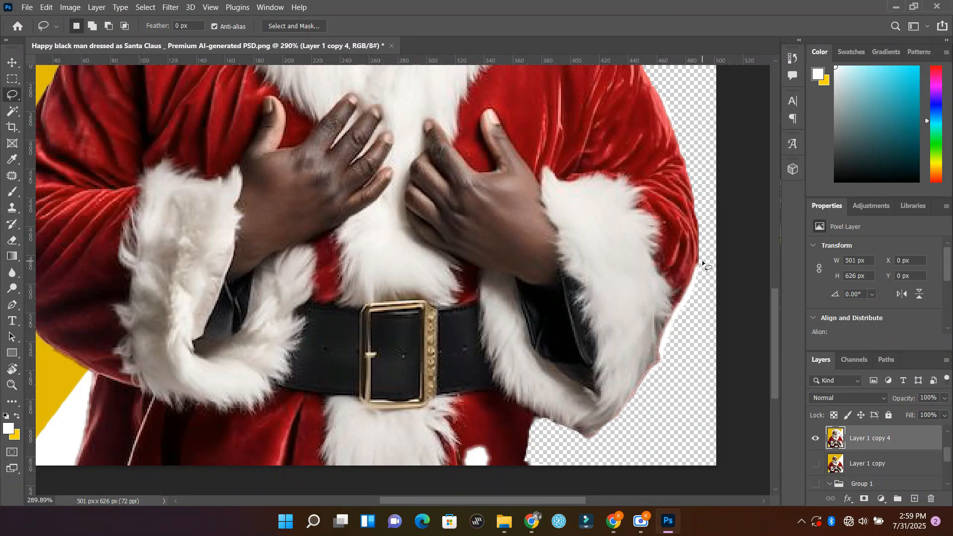
{"action": "mouse_move", "coordinate": [703, 262]}
{"action": "left_mouse_down"}
{"action": "mouse_move", "coordinate": [660, 359]}
{"action": "mouse_move", "coordinate": [703, 312]}
{"action": "mouse_move", "coordinate": [703, 262]}
{"action": "left_mouse_up"}
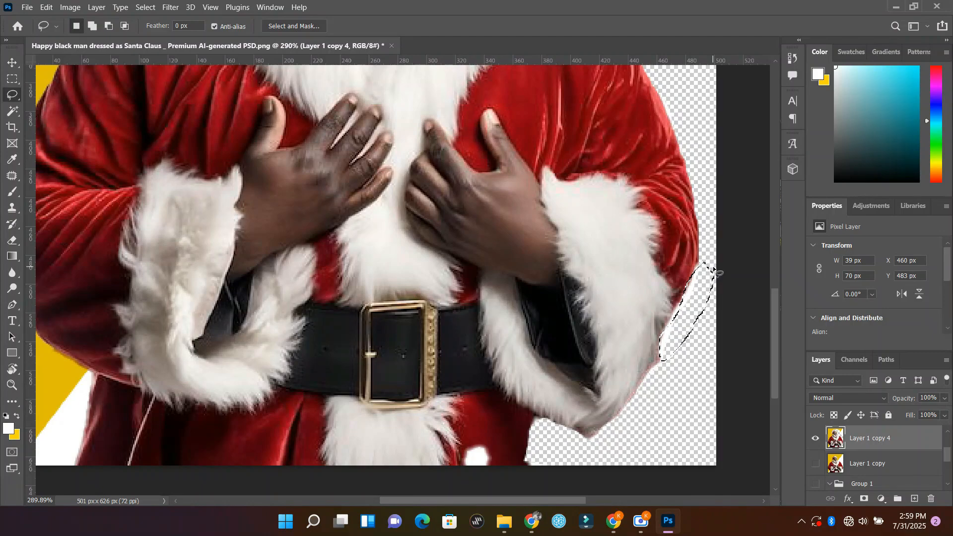
Step: Lasso and delete the yellow and white background below the elbow in the photo's lower-left corner
{"action": "scroll", "coordinate": [393, 348], "scroll_direction": "down", "scroll_amount": 2}
{"action": "scroll", "coordinate": [394, 348], "scroll_direction": "up", "scroll_amount": 1}
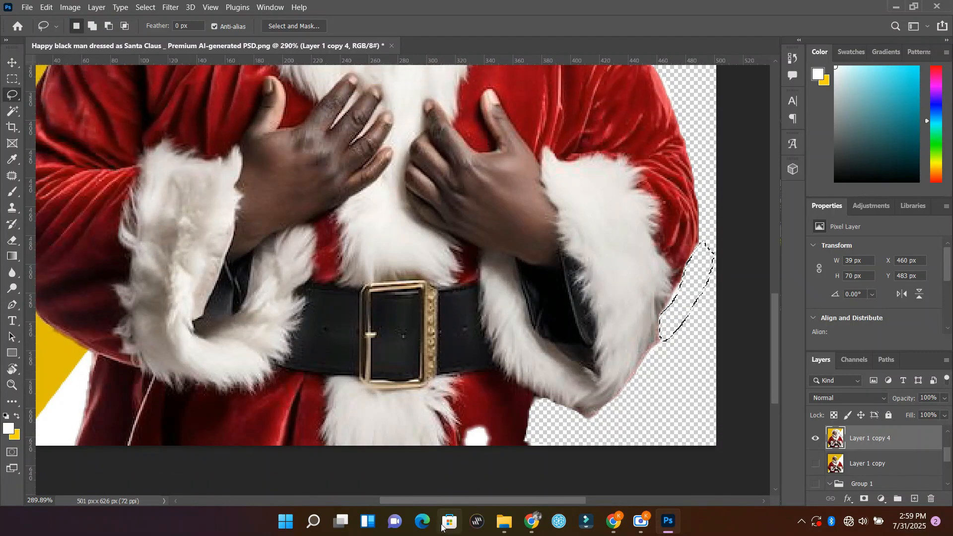
{"action": "left_click_drag", "start_coordinate": [444, 501], "coordinate": [374, 501]}
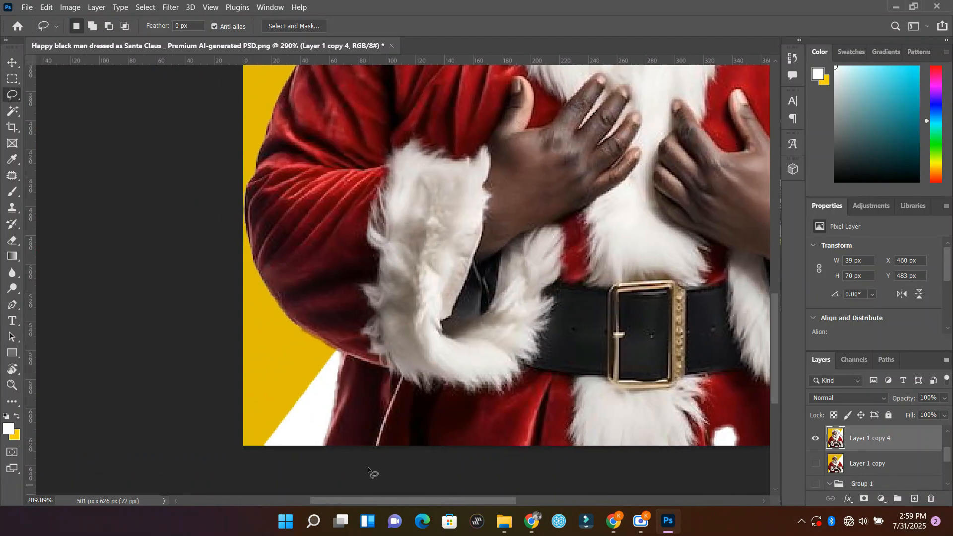
{"action": "left_click_drag", "start_coordinate": [322, 443], "coordinate": [346, 361]}
{"action": "mouse_move", "coordinate": [286, 318]}
{"action": "left_mouse_down"}
{"action": "mouse_move", "coordinate": [260, 268]}
{"action": "mouse_move", "coordinate": [244, 196]}
{"action": "mouse_move", "coordinate": [209, 304]}
{"action": "mouse_move", "coordinate": [202, 423]}
{"action": "mouse_move", "coordinate": [220, 469]}
{"action": "mouse_move", "coordinate": [322, 474]}
{"action": "left_mouse_up"}
{"action": "key", "text": "Delete"}
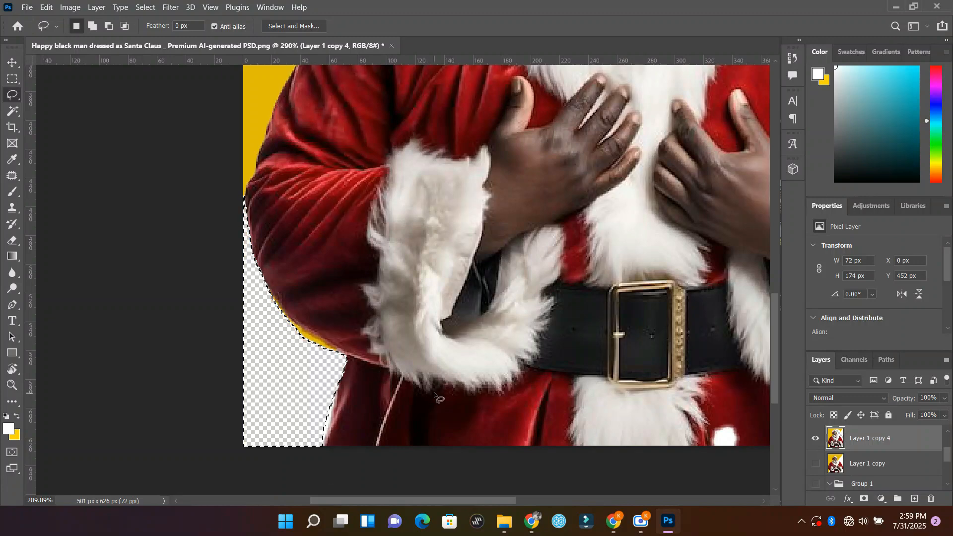
Step: Lasso and delete the yellow background beside the shoulder and sleeve on the photo's left side, then deselect
{"action": "scroll", "coordinate": [271, 253], "scroll_direction": "up", "scroll_amount": 5}
{"action": "scroll", "coordinate": [271, 253], "scroll_direction": "down", "scroll_amount": 4}
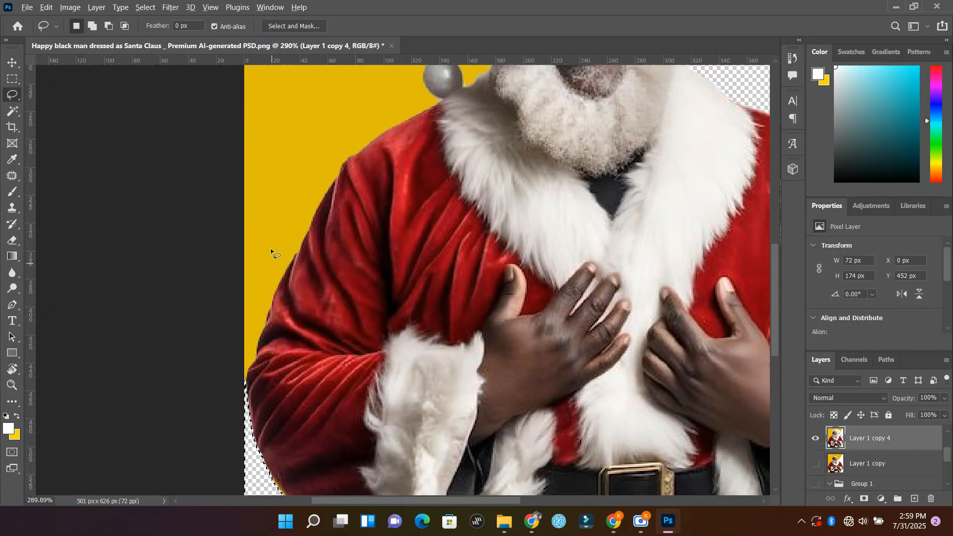
{"action": "scroll", "coordinate": [238, 233], "scroll_direction": "up", "scroll_amount": 2}
{"action": "mouse_move", "coordinate": [253, 193]}
{"action": "left_mouse_down"}
{"action": "mouse_move", "coordinate": [340, 191]}
{"action": "mouse_move", "coordinate": [384, 204]}
{"action": "left_mouse_up"}
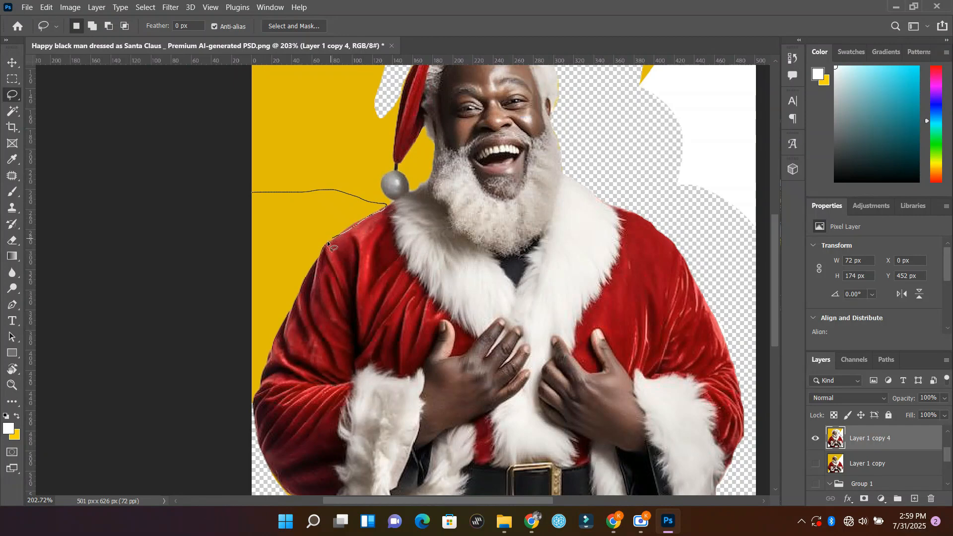
{"action": "mouse_move", "coordinate": [328, 243]}
{"action": "left_mouse_down"}
{"action": "mouse_move", "coordinate": [276, 333]}
{"action": "mouse_move", "coordinate": [254, 400]}
{"action": "mouse_move", "coordinate": [243, 185]}
{"action": "left_mouse_up"}
{"action": "key", "text": "Delete"}
{"action": "scroll", "coordinate": [272, 197], "scroll_direction": "up", "scroll_amount": 2}
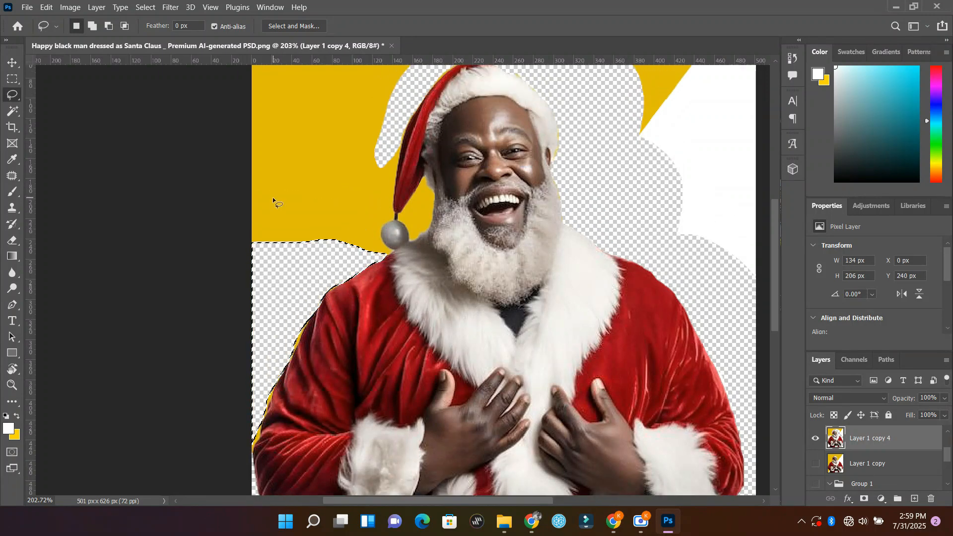
{"action": "scroll", "coordinate": [272, 197], "scroll_direction": "up", "scroll_amount": 3}
{"action": "key", "text": "ctrl+d"}
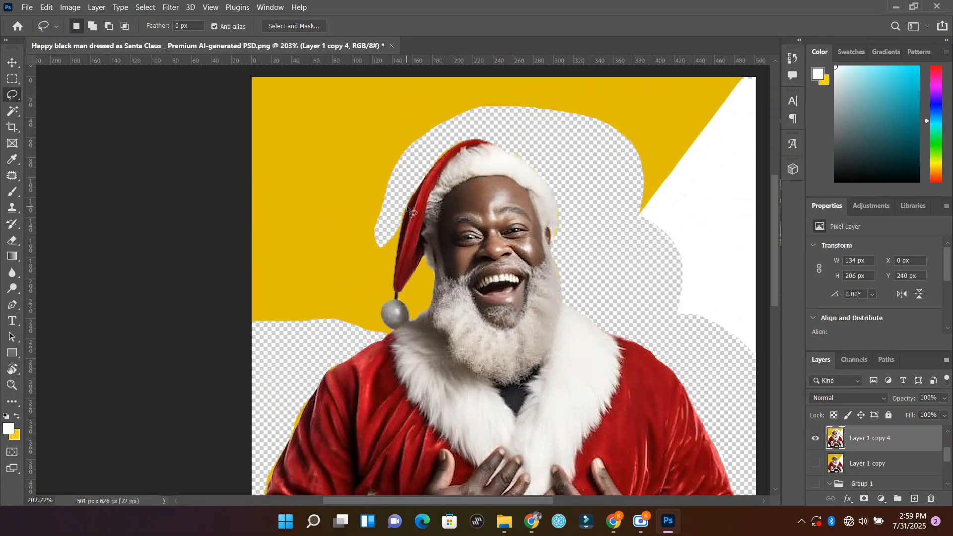
Step: Lasso and delete the yellow background left of the red hat and its pom-pom, then deselect
{"action": "left_click_drag", "start_coordinate": [399, 246], "coordinate": [394, 292]}
{"action": "mouse_move", "coordinate": [383, 322]}
{"action": "left_mouse_down"}
{"action": "mouse_move", "coordinate": [315, 343]}
{"action": "mouse_move", "coordinate": [261, 332]}
{"action": "mouse_move", "coordinate": [236, 304]}
{"action": "mouse_move", "coordinate": [234, 149]}
{"action": "mouse_move", "coordinate": [258, 93]}
{"action": "mouse_move", "coordinate": [281, 85]}
{"action": "mouse_move", "coordinate": [455, 91]}
{"action": "mouse_move", "coordinate": [474, 112]}
{"action": "mouse_move", "coordinate": [415, 175]}
{"action": "mouse_move", "coordinate": [408, 208]}
{"action": "left_mouse_up"}
{"action": "key", "text": "Delete"}
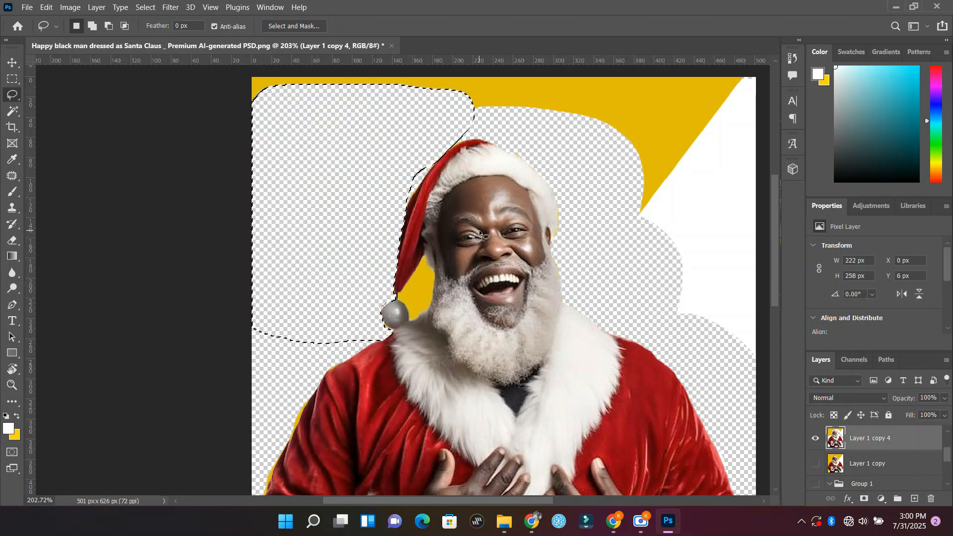
{"action": "scroll", "coordinate": [479, 233], "scroll_direction": "up", "scroll_amount": 3}
{"action": "key", "text": "ctrl+d"}
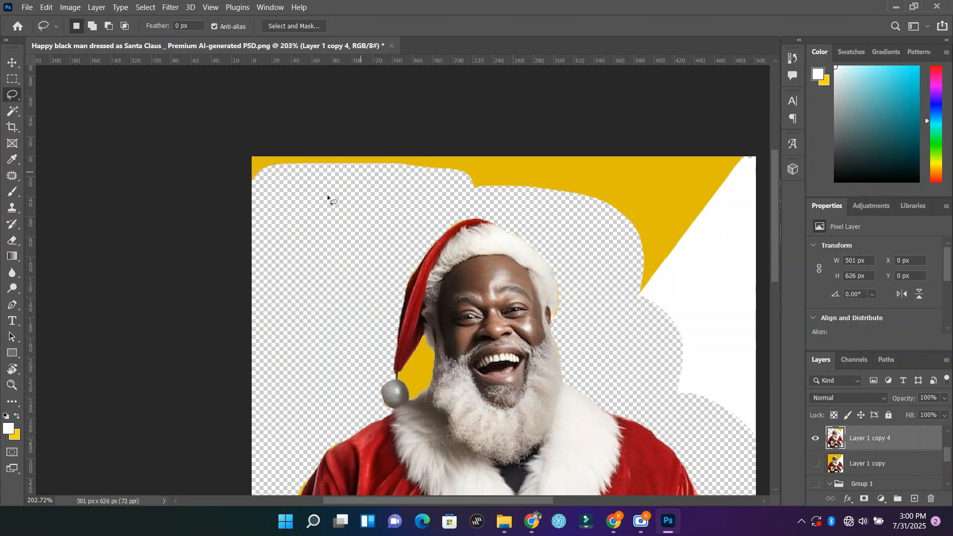
Step: Lasso and delete the remaining yellow background across the top of the photo
{"action": "mouse_move", "coordinate": [237, 223]}
{"action": "left_mouse_down"}
{"action": "mouse_move", "coordinate": [341, 190]}
{"action": "mouse_move", "coordinate": [447, 194]}
{"action": "mouse_move", "coordinate": [552, 228]}
{"action": "mouse_move", "coordinate": [612, 308]}
{"action": "mouse_move", "coordinate": [697, 280]}
{"action": "mouse_move", "coordinate": [744, 159]}
{"action": "mouse_move", "coordinate": [321, 153]}
{"action": "mouse_move", "coordinate": [247, 162]}
{"action": "mouse_move", "coordinate": [232, 204]}
{"action": "left_mouse_up"}
{"action": "key", "text": "Delete"}
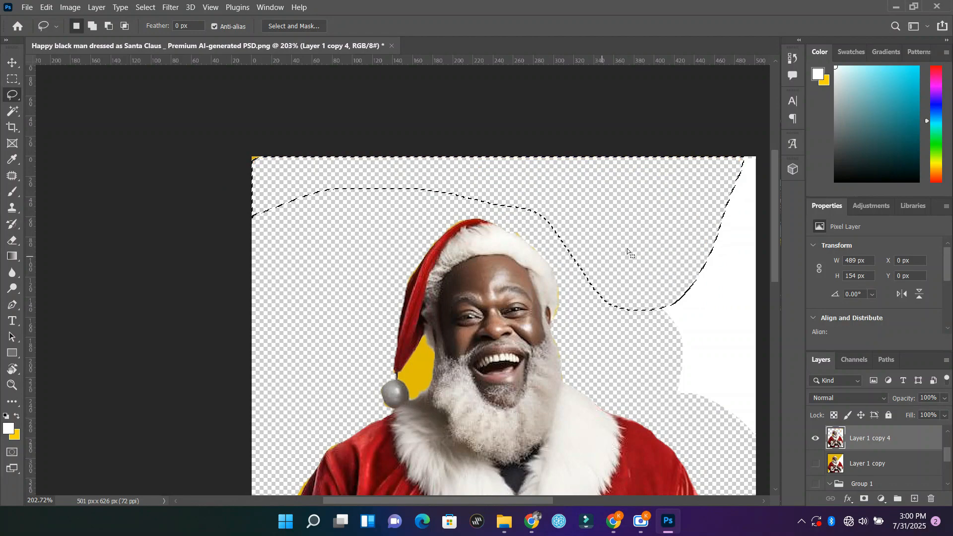
{"action": "key", "text": "d"}
Step: Lasso and delete the yellow background enclosed between the red hat, the pom-pom and the beard
{"action": "scroll", "coordinate": [402, 400], "scroll_direction": "up", "scroll_amount": 3}
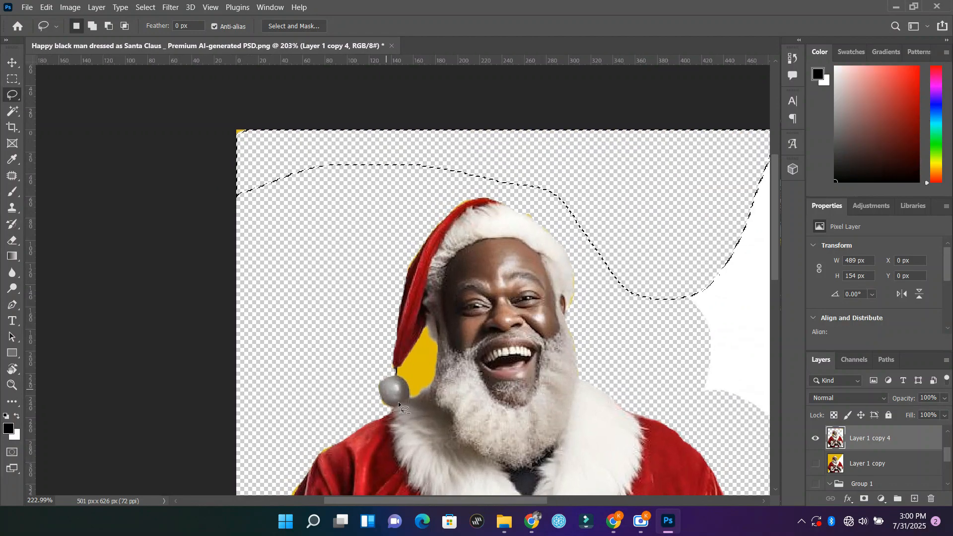
{"action": "scroll", "coordinate": [402, 399], "scroll_direction": "up", "scroll_amount": 6}
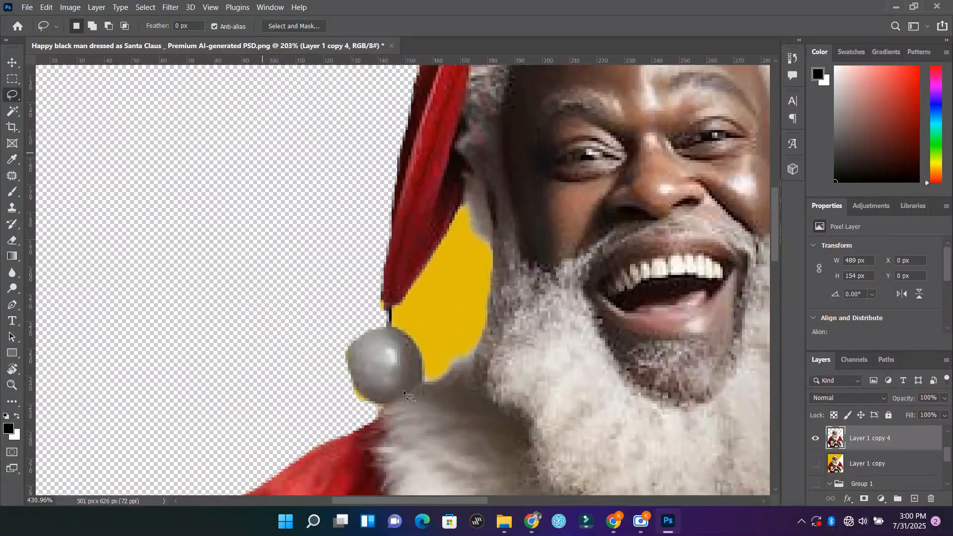
{"action": "scroll", "coordinate": [414, 347], "scroll_direction": "up", "scroll_amount": 8}
{"action": "scroll", "coordinate": [413, 392], "scroll_direction": "down", "scroll_amount": 7}
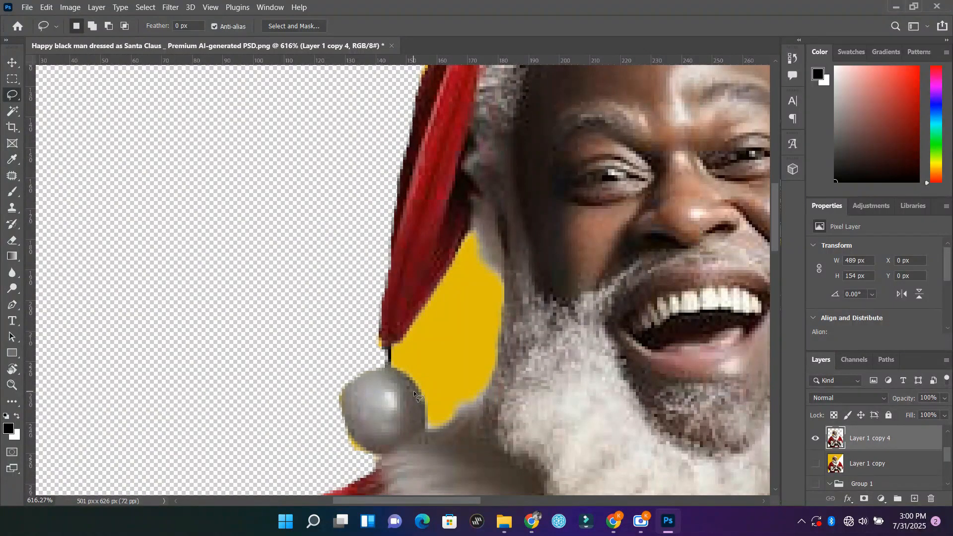
{"action": "scroll", "coordinate": [415, 395], "scroll_direction": "down", "scroll_amount": 1}
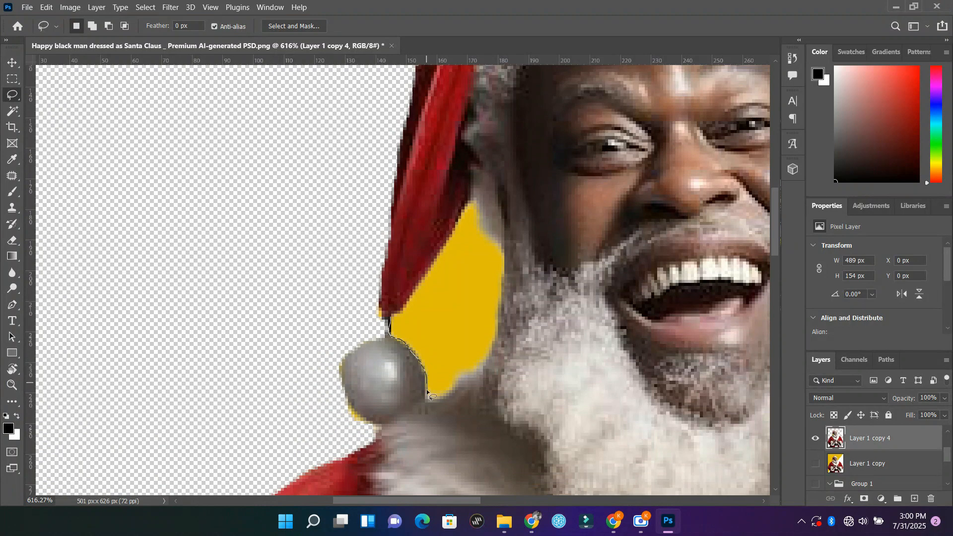
{"action": "mouse_move", "coordinate": [455, 384]}
{"action": "left_mouse_down"}
{"action": "mouse_move", "coordinate": [489, 357]}
{"action": "mouse_move", "coordinate": [511, 263]}
{"action": "left_mouse_up"}
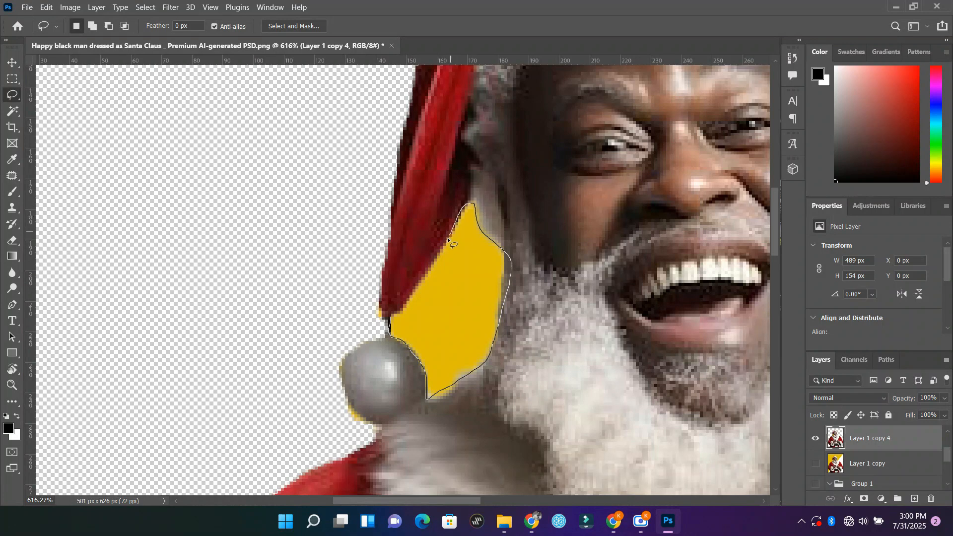
{"action": "left_click_drag", "start_coordinate": [395, 313], "coordinate": [392, 317]}
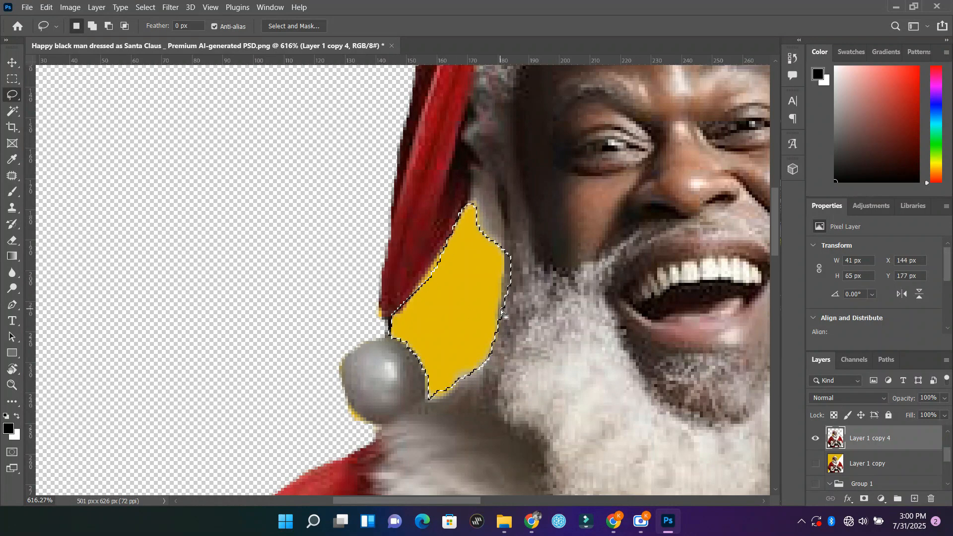
{"action": "key", "text": "Delete"}
Step: Lasso and delete the remaining white background along the photo's upper-right edge
{"action": "scroll", "coordinate": [509, 315], "scroll_direction": "down", "scroll_amount": 10}
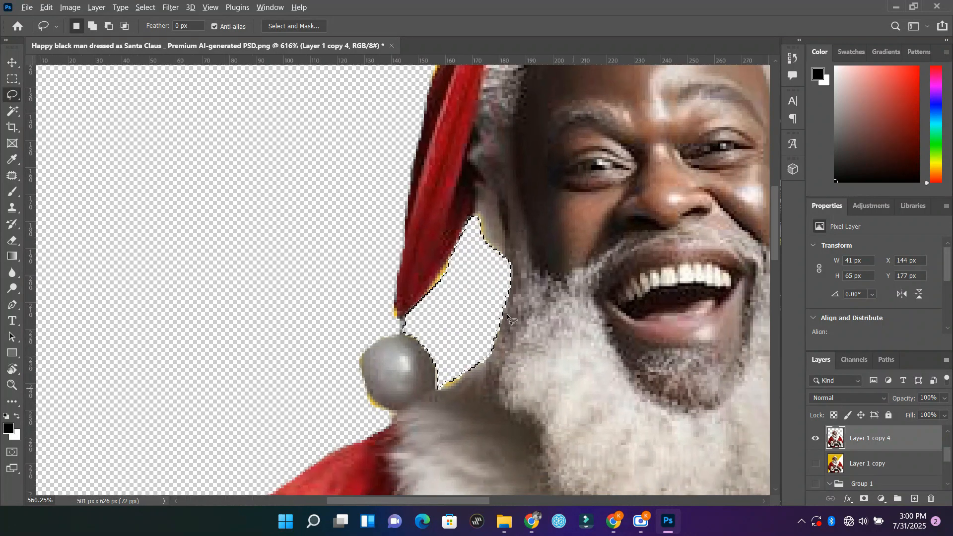
{"action": "scroll", "coordinate": [640, 298], "scroll_direction": "down", "scroll_amount": 1}
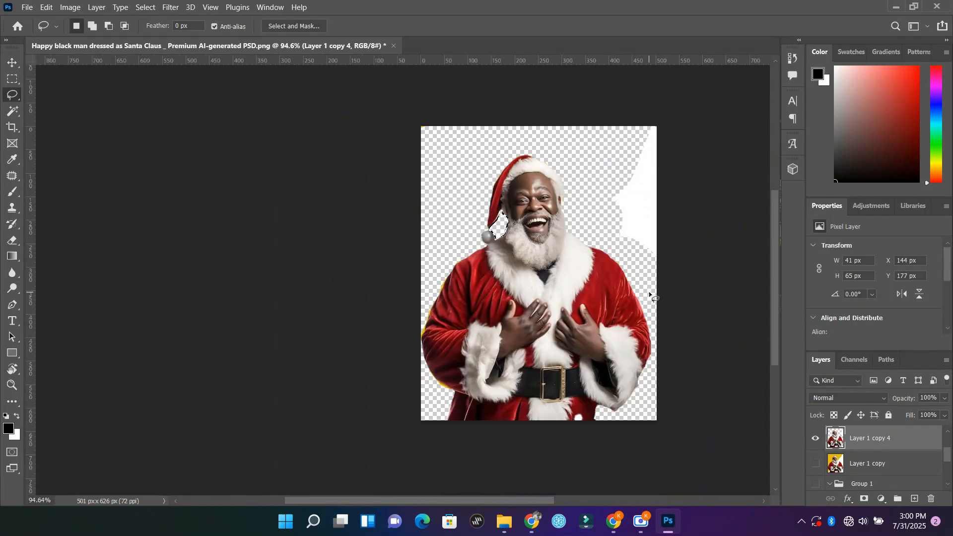
{"action": "mouse_move", "coordinate": [618, 171]}
{"action": "left_mouse_down"}
{"action": "mouse_move", "coordinate": [601, 207]}
{"action": "mouse_move", "coordinate": [648, 285]}
{"action": "mouse_move", "coordinate": [693, 265]}
{"action": "mouse_move", "coordinate": [711, 127]}
{"action": "mouse_move", "coordinate": [693, 105]}
{"action": "mouse_move", "coordinate": [656, 122]}
{"action": "left_mouse_up"}
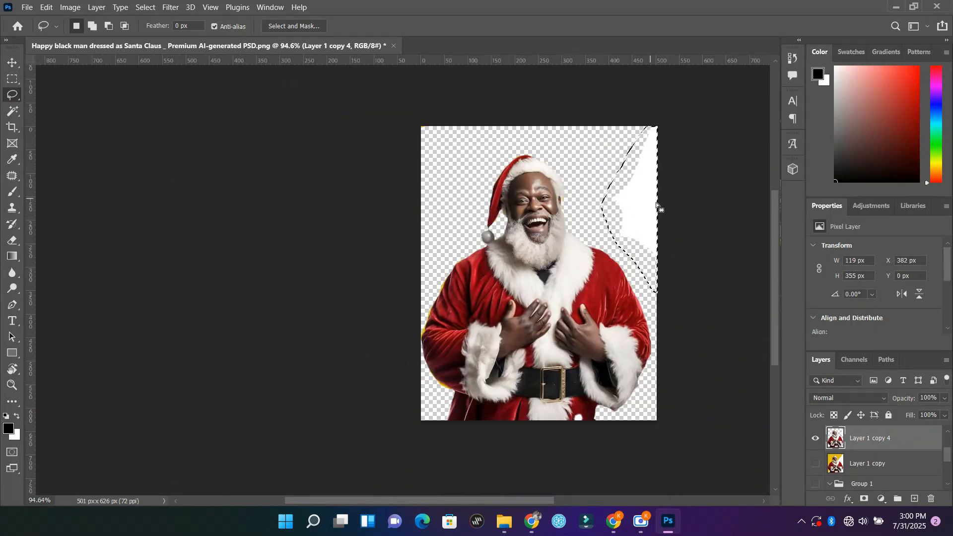
{"action": "key", "text": "Delete"}
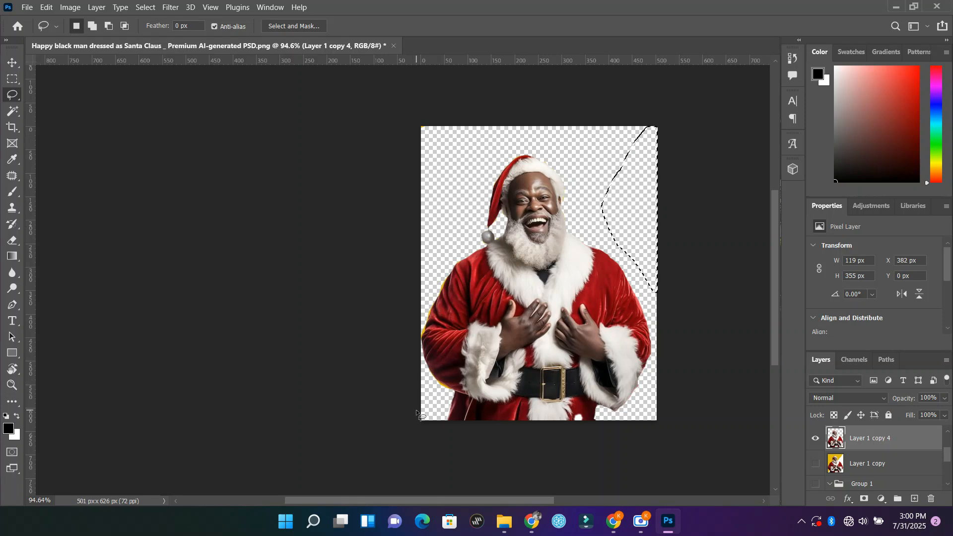
Step: Lasso and delete the yellow fringe along the elbow on the photo's left side, then deselect
{"action": "scroll", "coordinate": [422, 407], "scroll_direction": "up", "scroll_amount": 10}
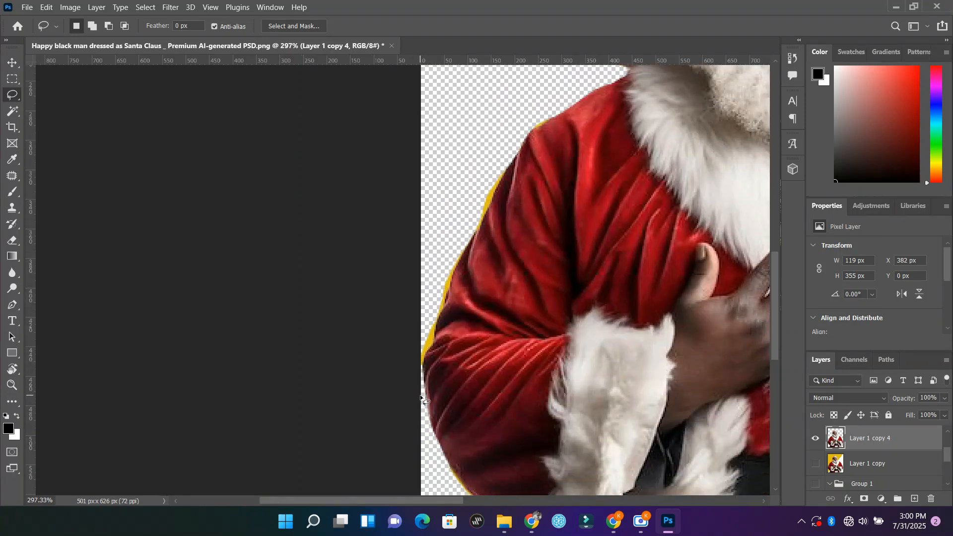
{"action": "scroll", "coordinate": [421, 406], "scroll_direction": "up", "scroll_amount": 8}
{"action": "scroll", "coordinate": [438, 298], "scroll_direction": "up", "scroll_amount": 3}
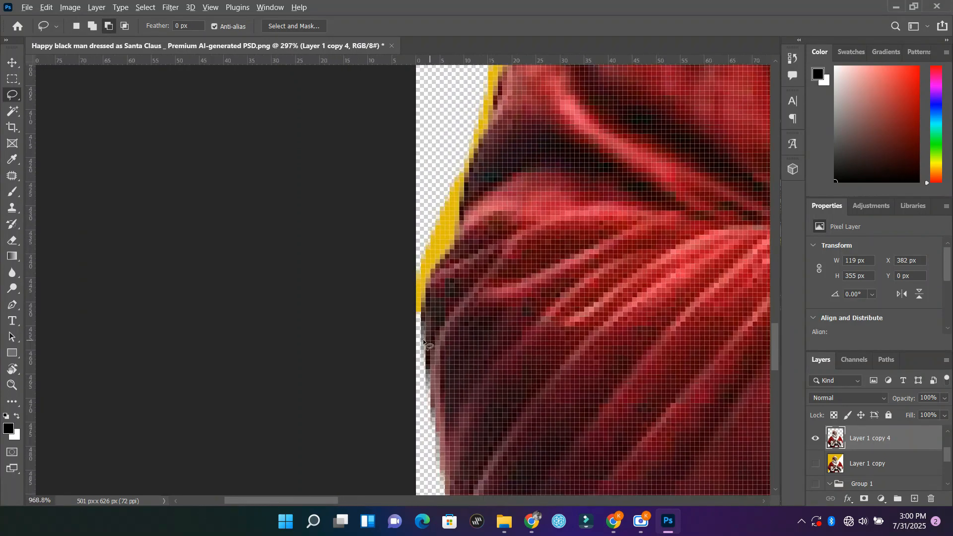
{"action": "mouse_move", "coordinate": [422, 378]}
{"action": "left_mouse_down"}
{"action": "mouse_move", "coordinate": [427, 345]}
{"action": "mouse_move", "coordinate": [462, 291]}
{"action": "mouse_move", "coordinate": [515, 97]}
{"action": "mouse_move", "coordinate": [485, 102]}
{"action": "mouse_move", "coordinate": [416, 286]}
{"action": "mouse_move", "coordinate": [406, 370]}
{"action": "mouse_move", "coordinate": [421, 380]}
{"action": "left_mouse_up"}
{"action": "scroll", "coordinate": [422, 384], "scroll_direction": "up", "scroll_amount": 10}
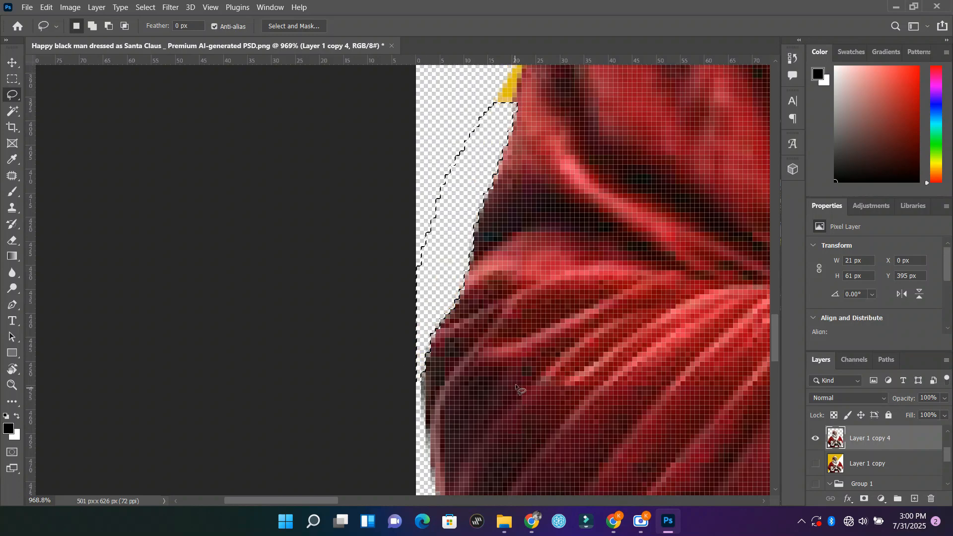
{"action": "mouse_move", "coordinate": [509, 322]}
{"action": "left_mouse_down"}
{"action": "mouse_move", "coordinate": [537, 251]}
{"action": "mouse_move", "coordinate": [524, 268]}
{"action": "left_mouse_up"}
{"action": "key", "text": "ctrl+d"}
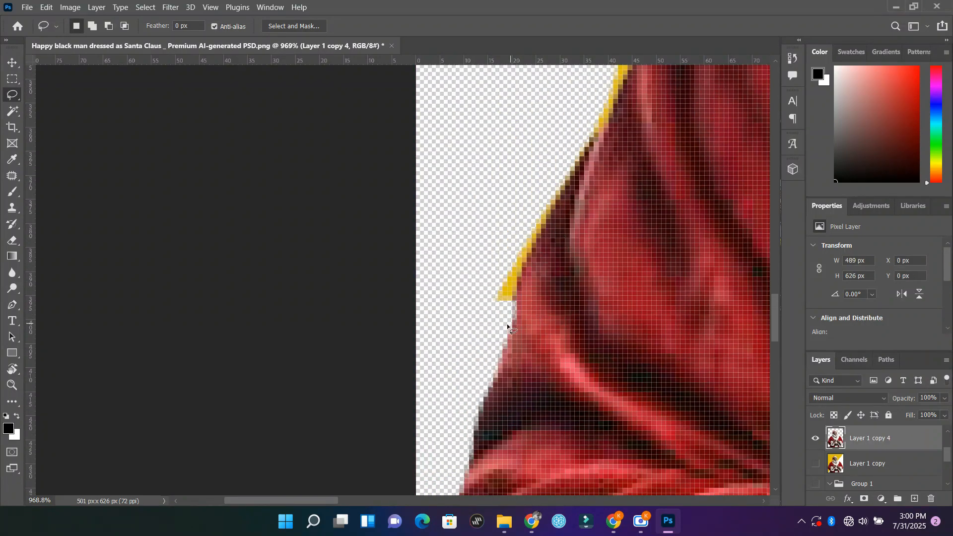
Step: Lasso and delete the yellow fringe on the left sleeve just above the elbow, then deselect
{"action": "mouse_move", "coordinate": [508, 326]}
{"action": "left_mouse_down"}
{"action": "mouse_move", "coordinate": [533, 247]}
{"action": "mouse_move", "coordinate": [585, 160]}
{"action": "mouse_move", "coordinate": [576, 152]}
{"action": "mouse_move", "coordinate": [528, 198]}
{"action": "mouse_move", "coordinate": [476, 296]}
{"action": "mouse_move", "coordinate": [469, 321]}
{"action": "mouse_move", "coordinate": [499, 328]}
{"action": "left_mouse_up"}
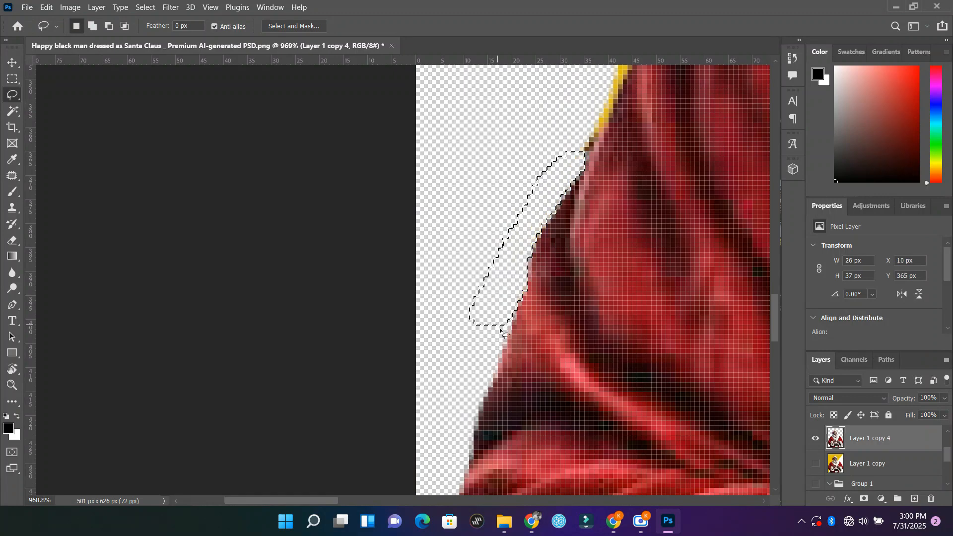
{"action": "scroll", "coordinate": [501, 330], "scroll_direction": "up", "scroll_amount": 10}
{"action": "key", "text": "ctrl+d"}
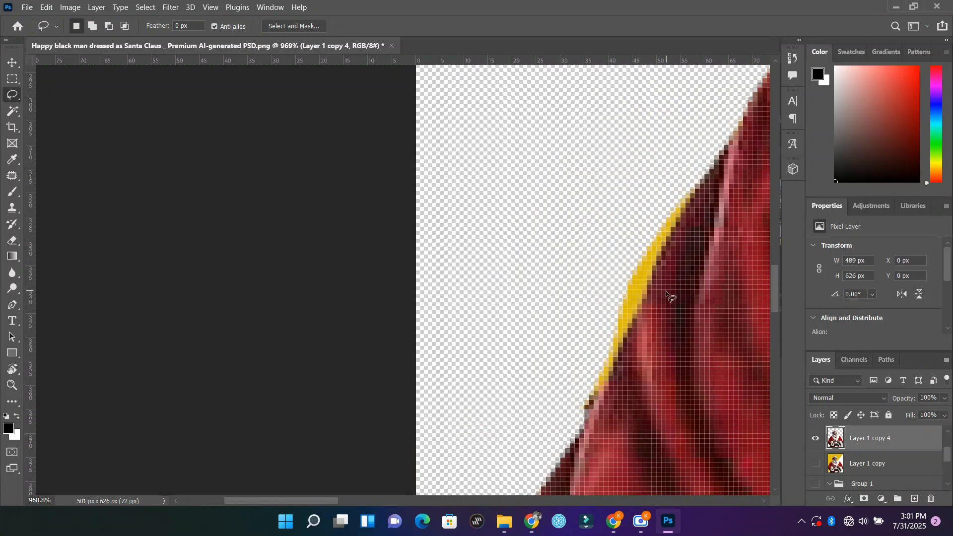
Step: Lasso and delete the yellow fringe along the upper part of the left sleeve, then deselect
{"action": "mouse_move", "coordinate": [698, 162]}
{"action": "left_mouse_down"}
{"action": "mouse_move", "coordinate": [696, 188]}
{"action": "mouse_move", "coordinate": [639, 310]}
{"action": "left_mouse_up"}
{"action": "mouse_move", "coordinate": [616, 354]}
{"action": "left_mouse_down"}
{"action": "mouse_move", "coordinate": [608, 385]}
{"action": "mouse_move", "coordinate": [589, 382]}
{"action": "mouse_move", "coordinate": [645, 177]}
{"action": "mouse_move", "coordinate": [703, 199]}
{"action": "left_mouse_up"}
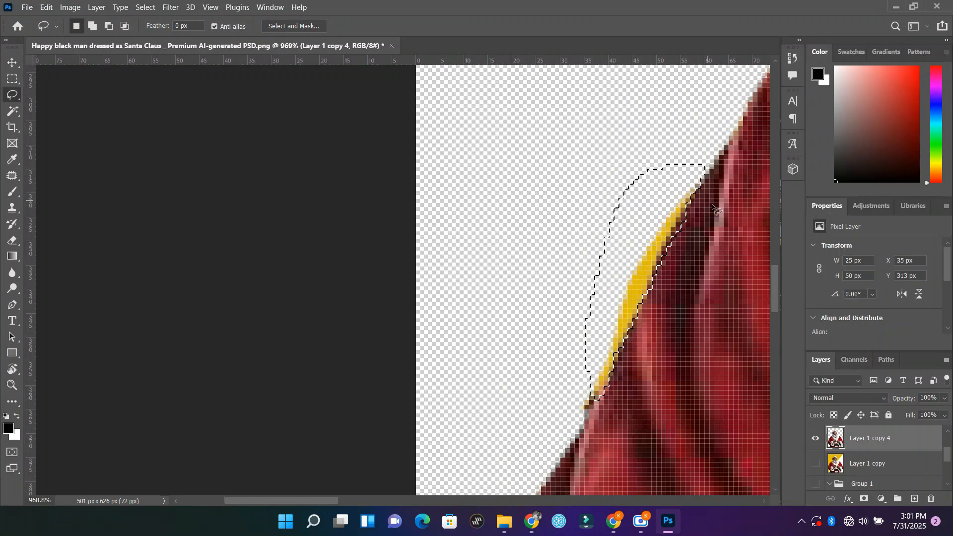
{"action": "key", "text": "Delete"}
{"action": "key", "text": "ctrl+d"}
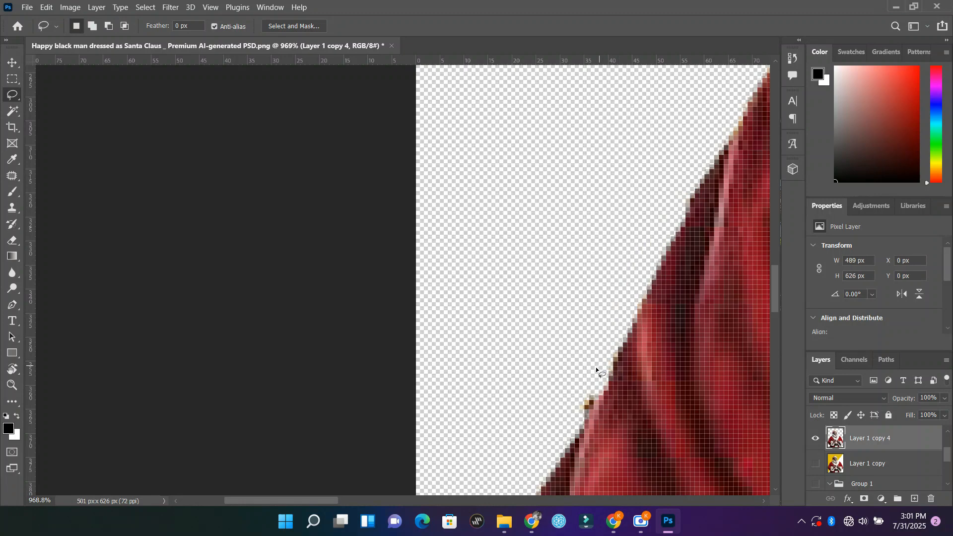
Step: Lasso and delete the stray pixels sticking out from the left sleeve's edge, then deselect
{"action": "left_click_drag", "start_coordinate": [593, 375], "coordinate": [571, 416]}
{"action": "left_click_drag", "start_coordinate": [594, 385], "coordinate": [594, 386]}
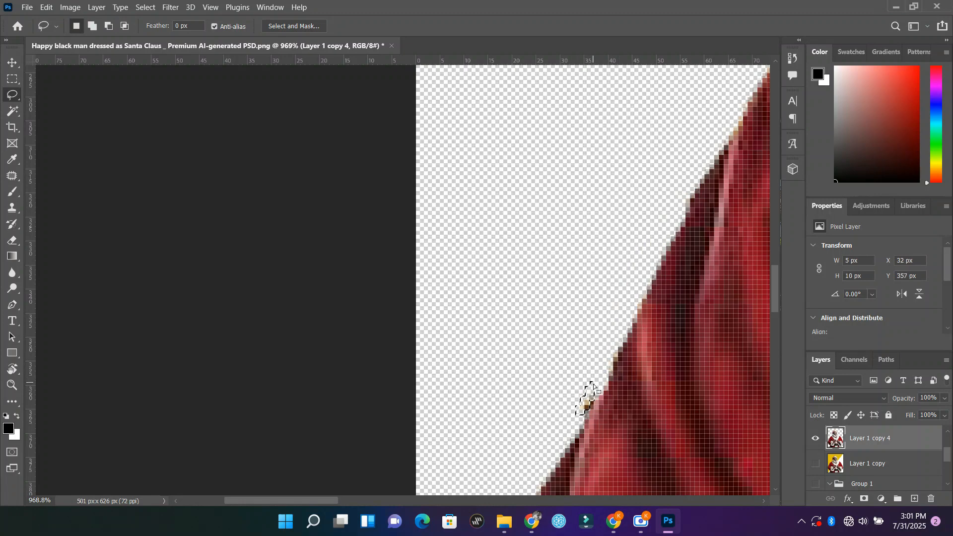
{"action": "key", "text": "Delete"}
{"action": "key", "text": "ctrl+d"}
Step: Fit the whole image on screen and show Group 1 behind the Santa cut-out
{"action": "key", "text": "z"}
{"action": "left_click", "coordinate": [602, 370], "text": "alt"}
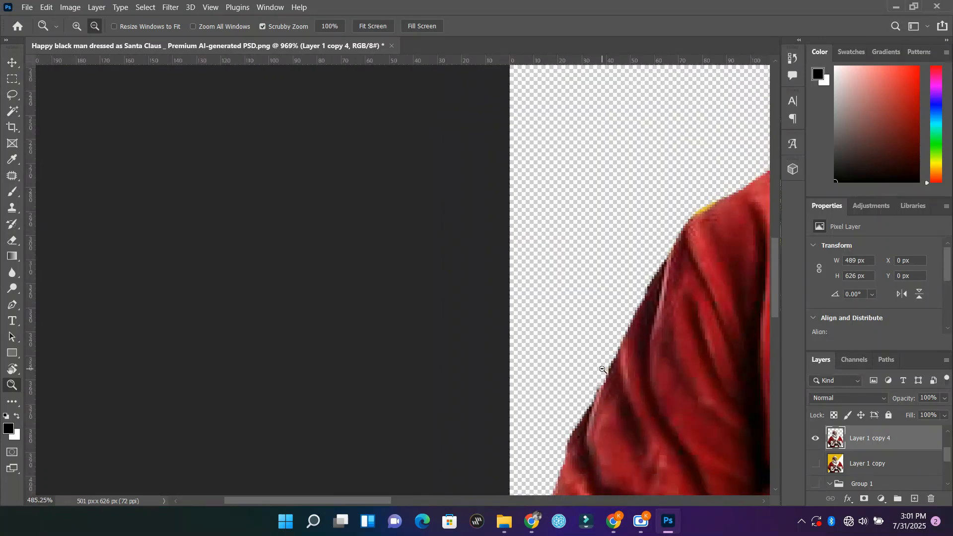
{"action": "left_click", "coordinate": [602, 370], "text": "alt"}
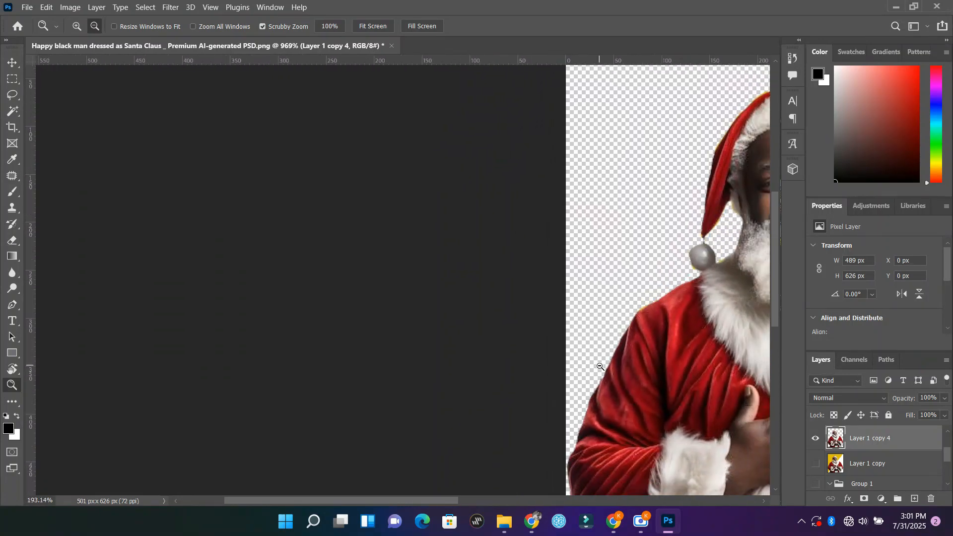
{"action": "left_click", "coordinate": [601, 367], "text": "alt"}
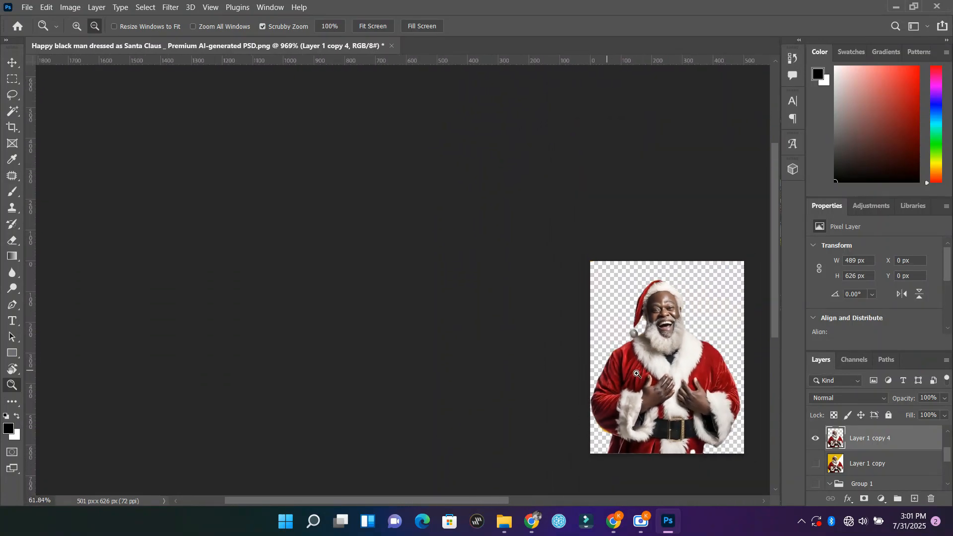
{"action": "scroll", "coordinate": [695, 395], "scroll_direction": "down", "scroll_amount": 5}
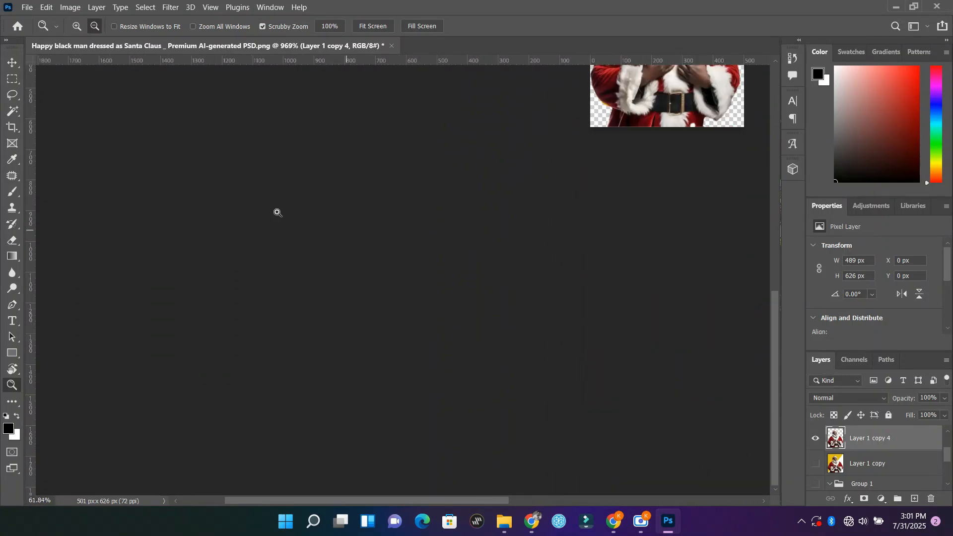
{"action": "left_click", "coordinate": [377, 27]}
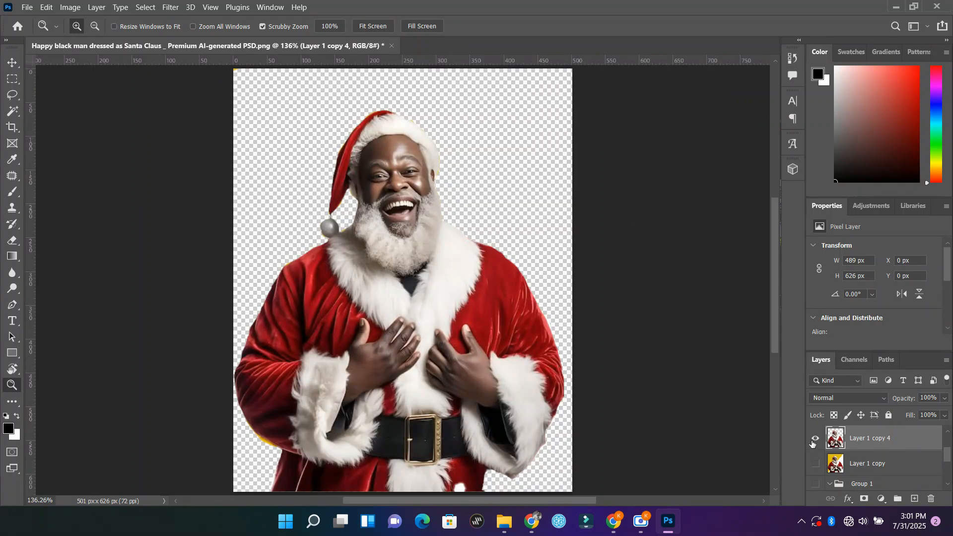
{"action": "scroll", "coordinate": [889, 465], "scroll_direction": "down", "scroll_amount": 5}
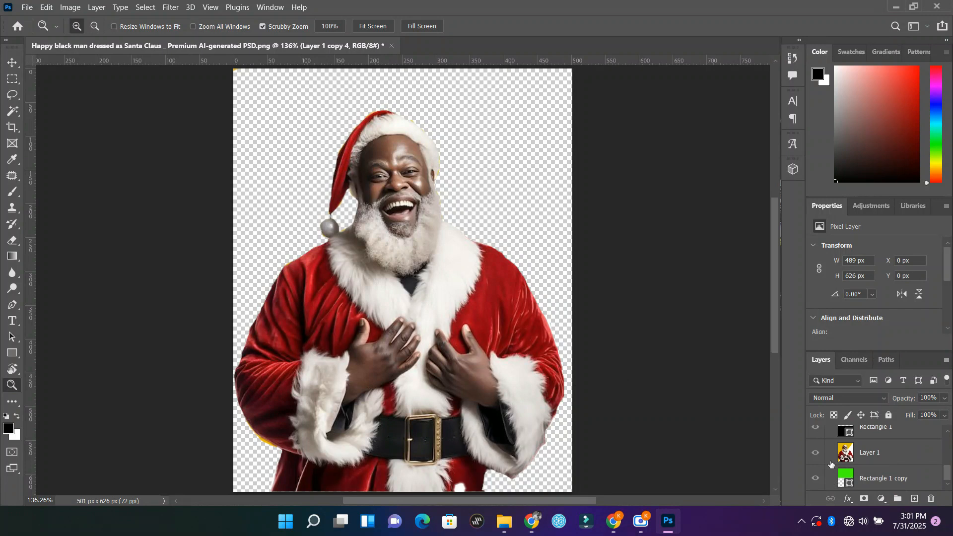
{"action": "scroll", "coordinate": [832, 462], "scroll_direction": "up", "scroll_amount": 3}
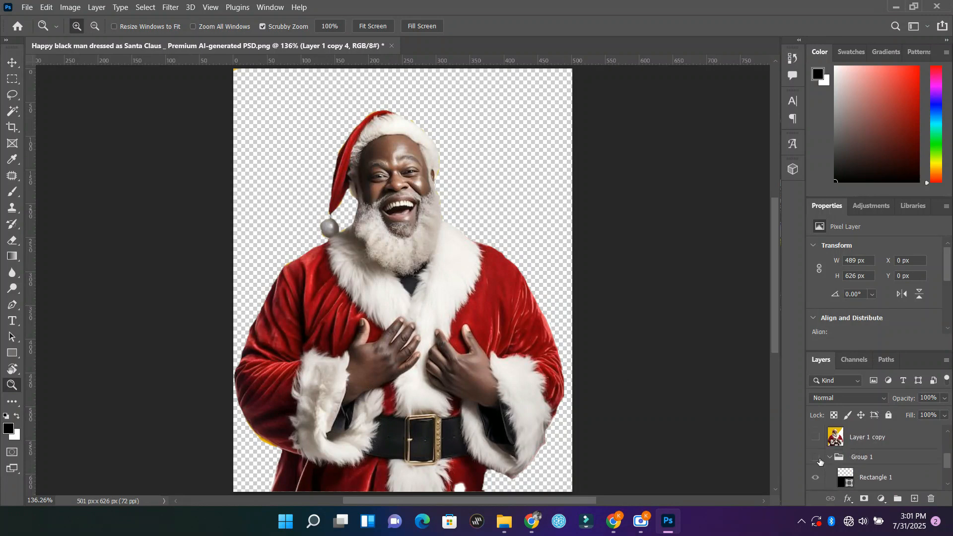
{"action": "left_click", "coordinate": [816, 459]}
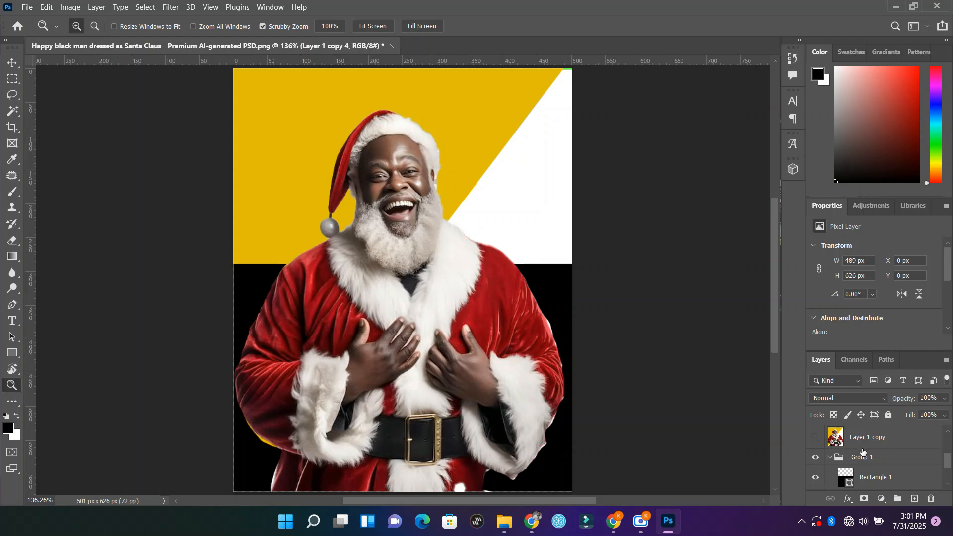
{"action": "scroll", "coordinate": [862, 453], "scroll_direction": "up", "scroll_amount": 1}
{"action": "scroll", "coordinate": [863, 452], "scroll_direction": "down", "scroll_amount": 1}
{"action": "left_click", "coordinate": [816, 458]}
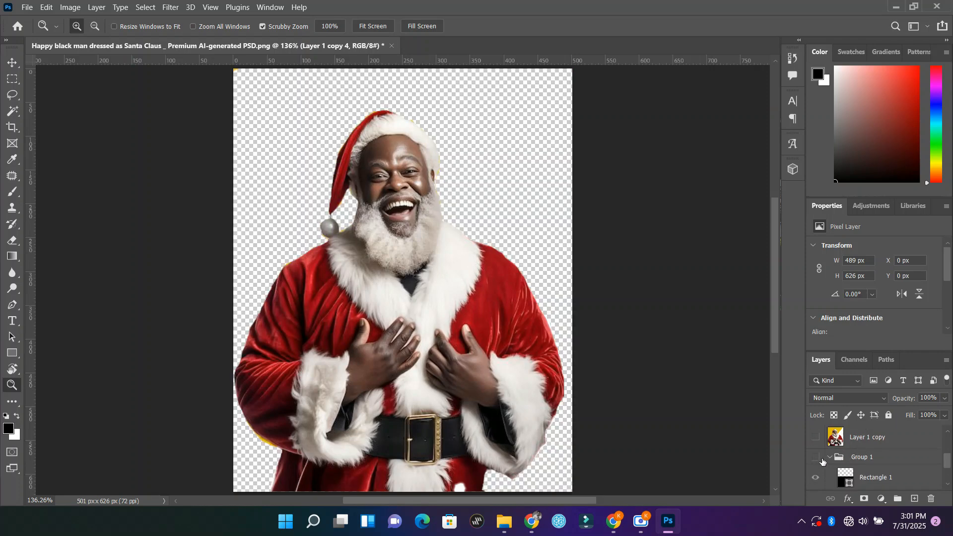
{"action": "left_click", "coordinate": [816, 481]}
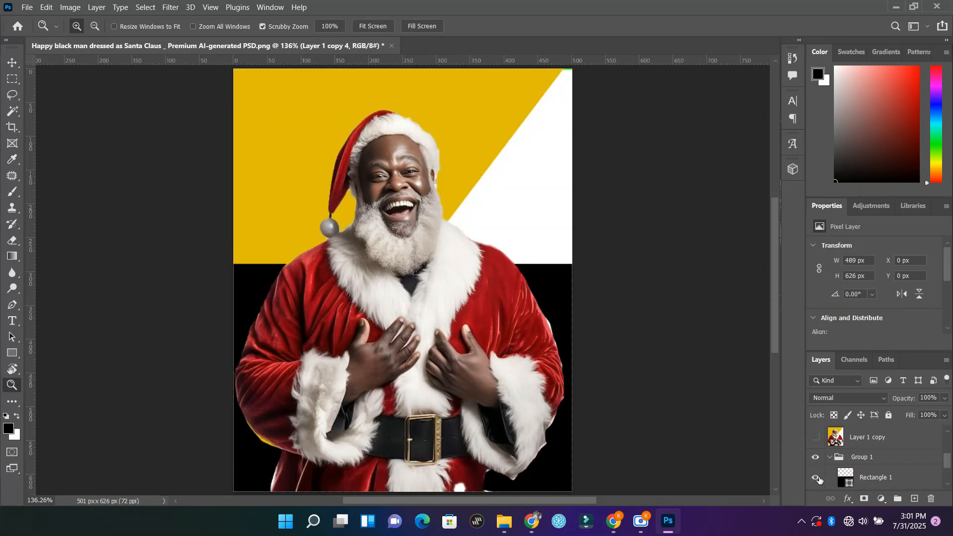
Step: Hide Layer 1 inside Group 1 and keep Rectangle 1 and Rectangle 1 copy shown as the black and green backdrop
{"action": "left_click", "coordinate": [818, 480]}
{"action": "scroll", "coordinate": [902, 479], "scroll_direction": "down", "scroll_amount": 2}
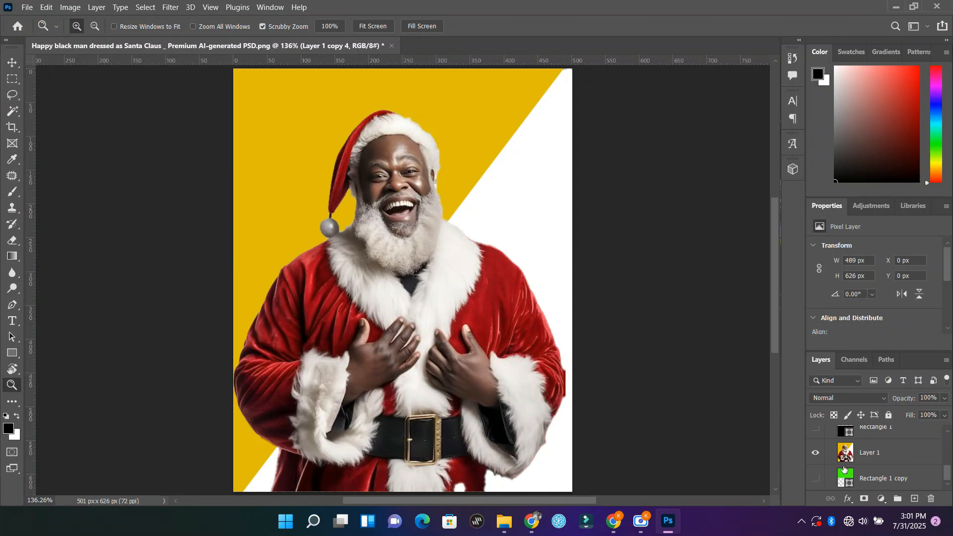
{"action": "left_click", "coordinate": [815, 477]}
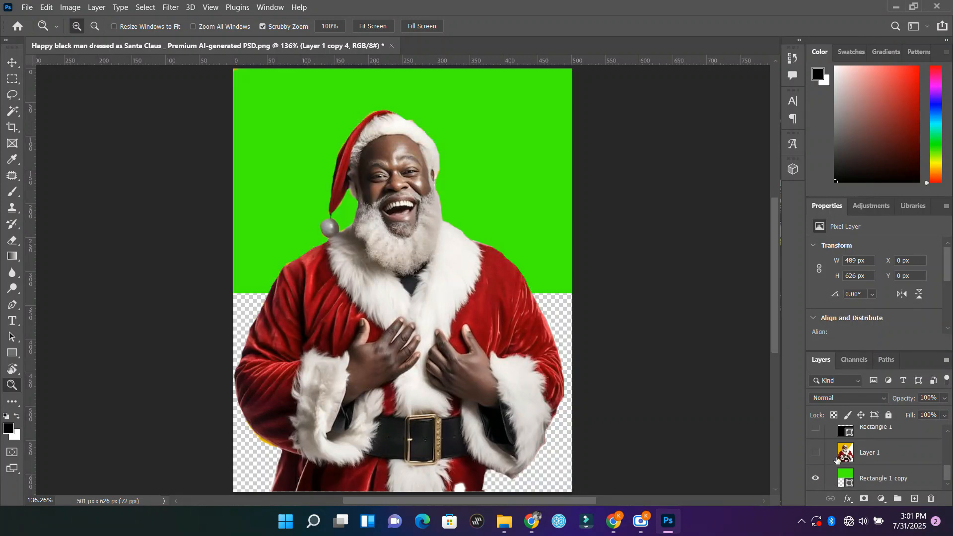
{"action": "scroll", "coordinate": [840, 459], "scroll_direction": "up", "scroll_amount": 1}
{"action": "left_click", "coordinate": [816, 452]}
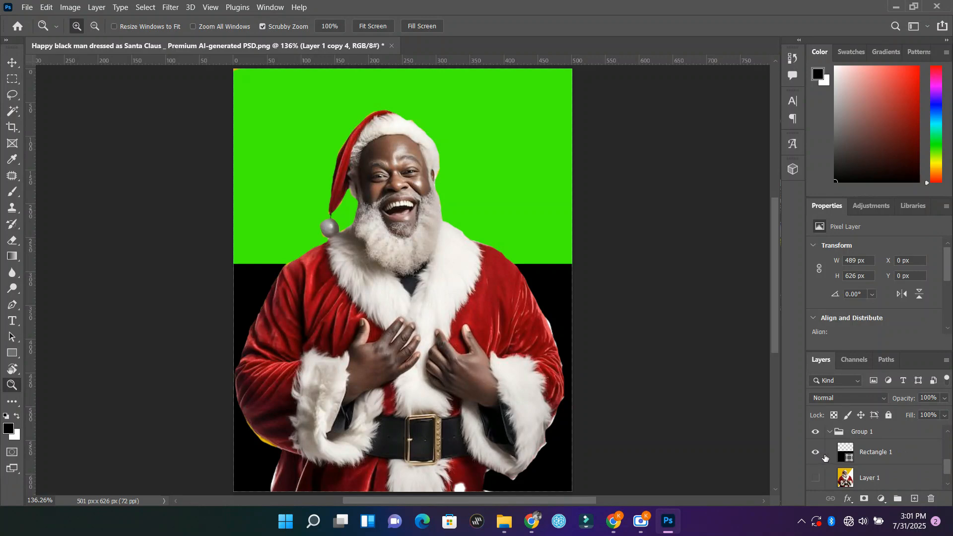
Step: Lasso and delete the yellow fringe along the lower edge of the left sleeve on Layer 1 copy 4, then deselect
{"action": "left_click", "coordinate": [12, 62]}
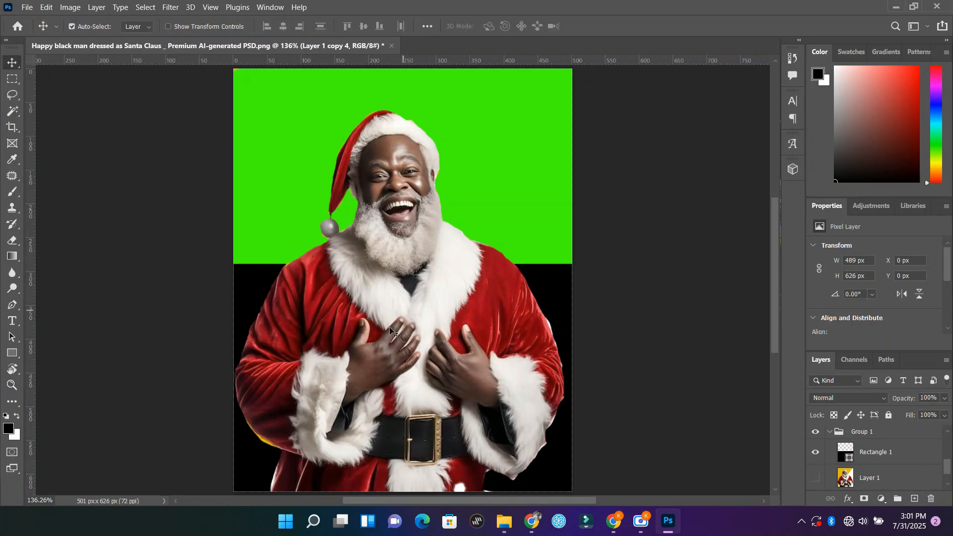
{"action": "mouse_move", "coordinate": [394, 332]}
{"action": "left_mouse_down"}
{"action": "mouse_move", "coordinate": [439, 332]}
{"action": "mouse_move", "coordinate": [378, 344]}
{"action": "mouse_move", "coordinate": [388, 332]}
{"action": "left_mouse_up"}
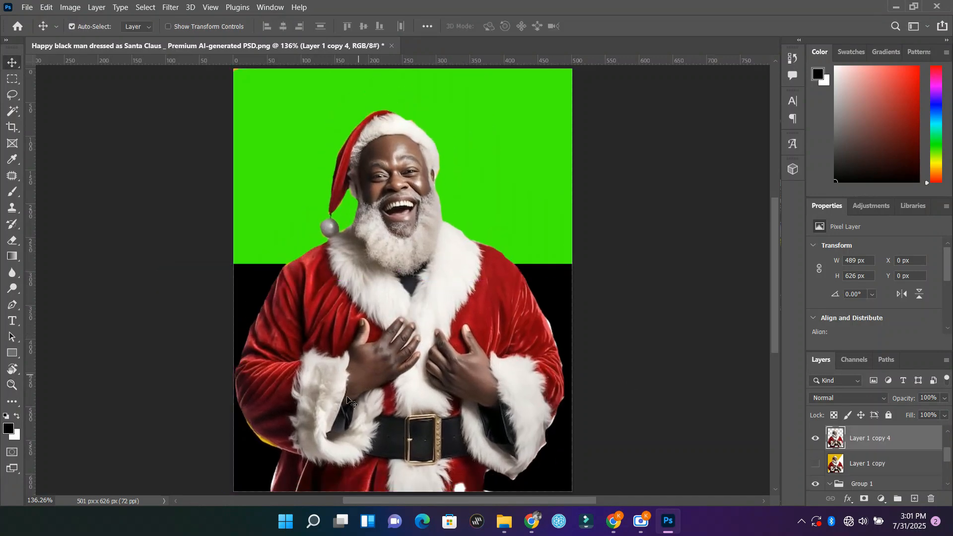
{"action": "scroll", "coordinate": [316, 436], "scroll_direction": "down", "scroll_amount": 3}
{"action": "scroll", "coordinate": [285, 449], "scroll_direction": "up", "scroll_amount": 10}
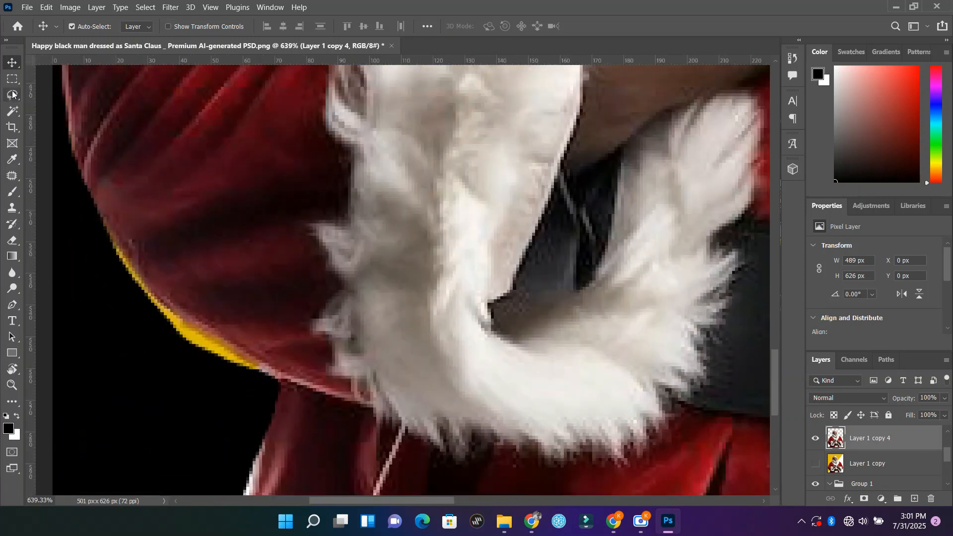
{"action": "left_click", "coordinate": [13, 94]}
{"action": "left_click_drag", "start_coordinate": [98, 213], "coordinate": [136, 272]}
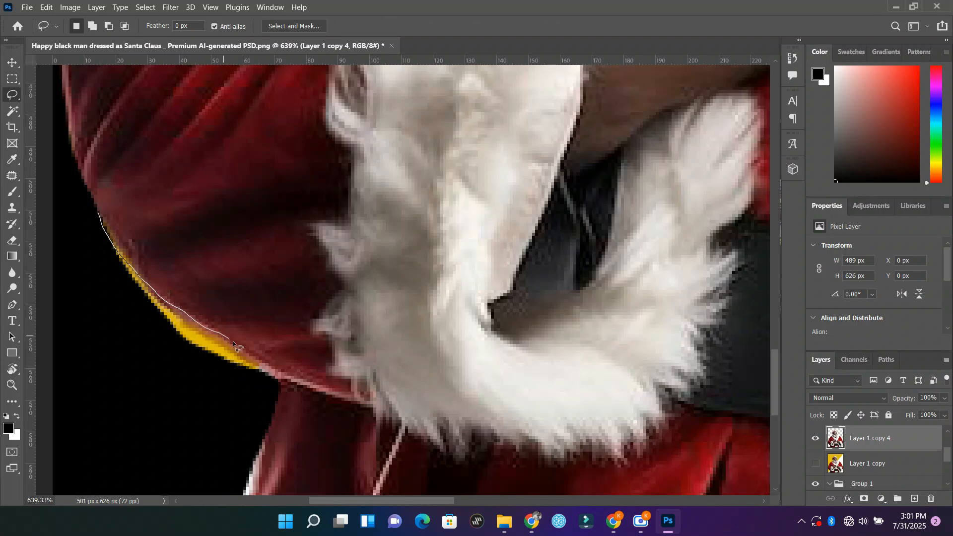
{"action": "mouse_move", "coordinate": [269, 369]}
{"action": "left_mouse_down"}
{"action": "mouse_move", "coordinate": [273, 393]}
{"action": "mouse_move", "coordinate": [224, 404]}
{"action": "mouse_move", "coordinate": [138, 326]}
{"action": "mouse_move", "coordinate": [99, 215]}
{"action": "left_mouse_up"}
{"action": "key", "text": "Delete"}
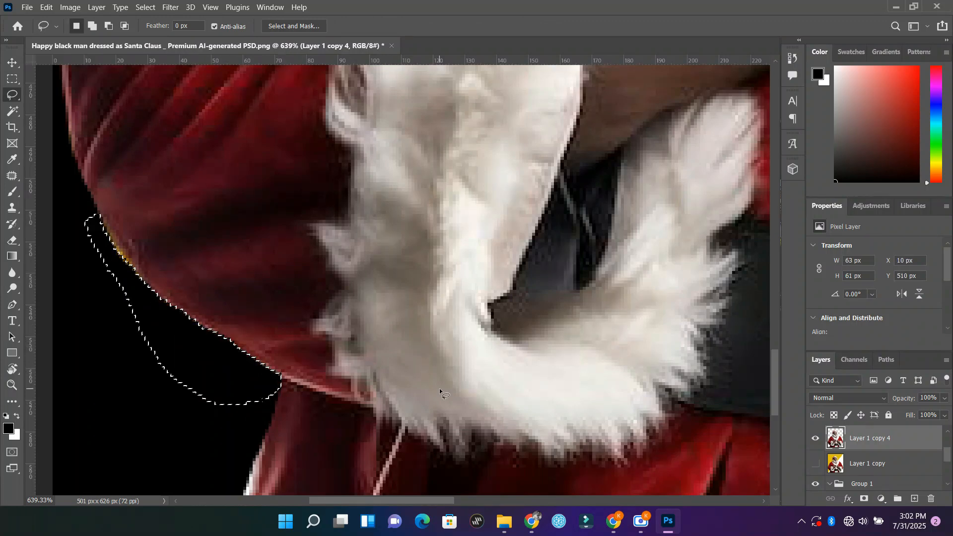
{"action": "key", "text": "ctrl+shift+s"}
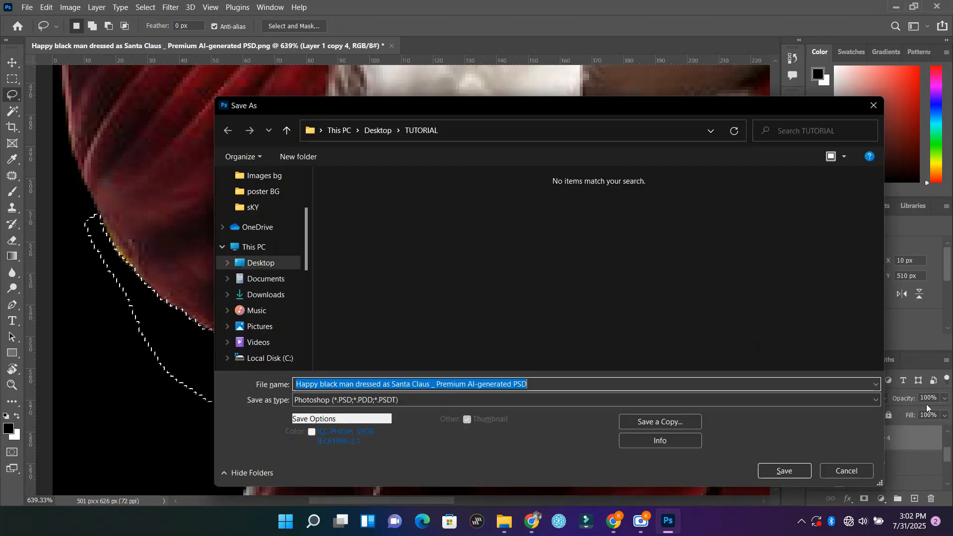
{"action": "left_click", "coordinate": [854, 469]}
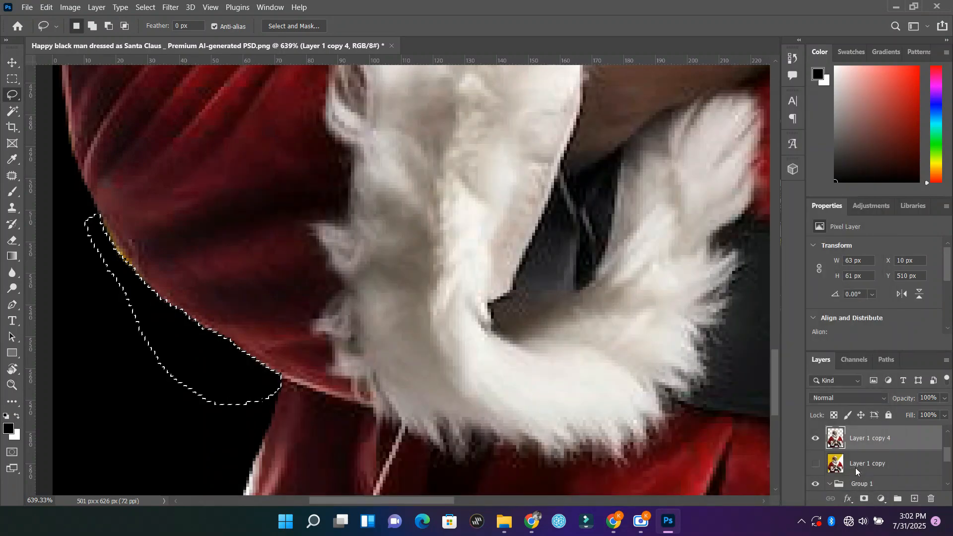
{"action": "key", "text": "ctrl+d"}
Step: Lasso and delete the white fringe along the outer edge of the right upper sleeve, then deselect
{"action": "key", "text": "z"}
{"action": "left_click", "coordinate": [703, 371], "text": "alt"}
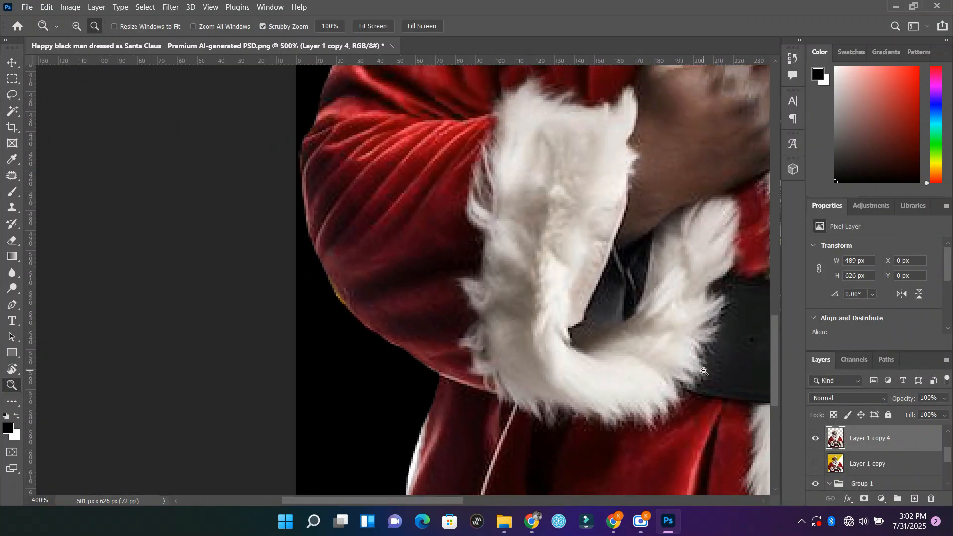
{"action": "left_click", "coordinate": [704, 371], "text": "alt"}
{"action": "left_click", "coordinate": [703, 372], "text": "alt"}
{"action": "left_click", "coordinate": [704, 371], "text": "alt"}
{"action": "left_click", "coordinate": [704, 371], "text": "alt"}
{"action": "left_click", "coordinate": [704, 371], "text": "alt"}
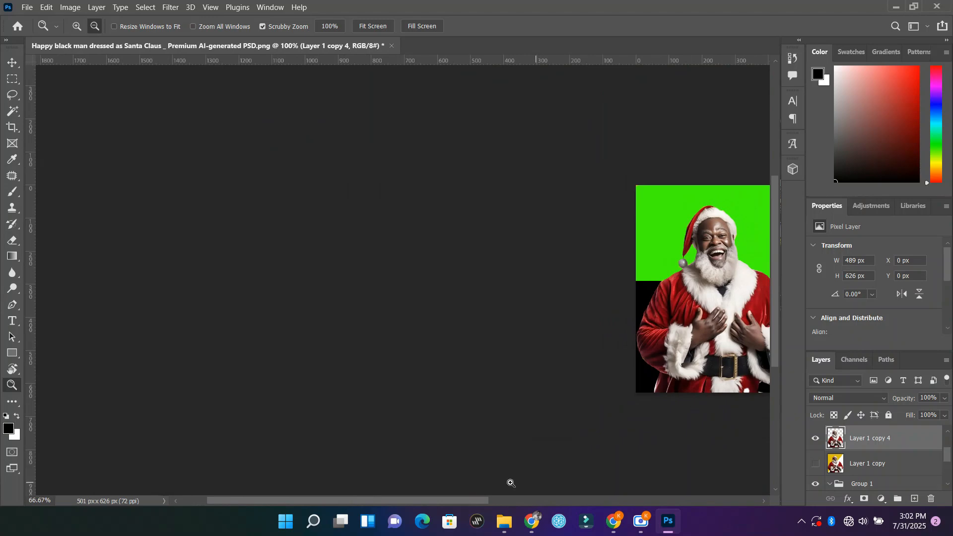
{"action": "left_click_drag", "start_coordinate": [465, 500], "coordinate": [554, 507]}
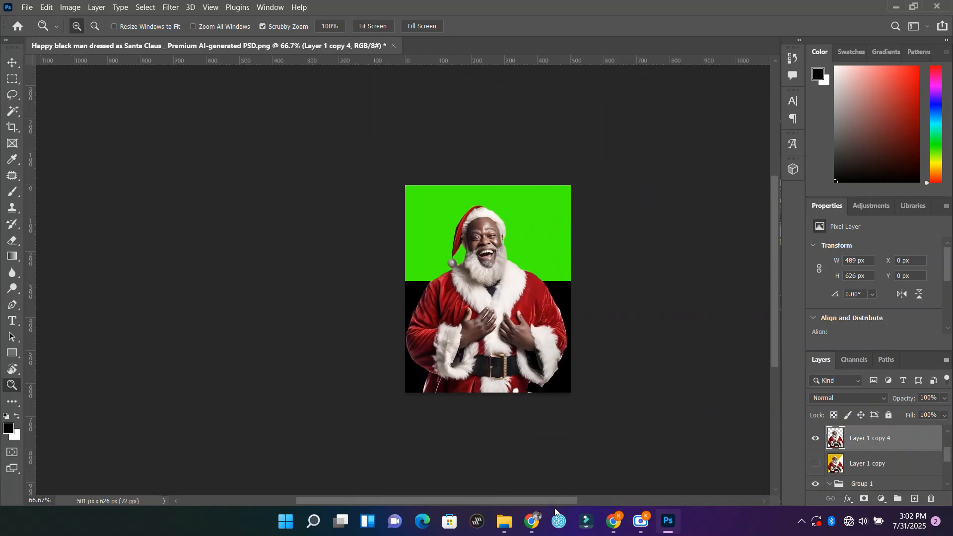
{"action": "left_click", "coordinate": [583, 319]}
{"action": "left_click", "coordinate": [571, 333]}
{"action": "left_click", "coordinate": [553, 338]}
{"action": "left_click", "coordinate": [553, 338]}
{"action": "left_click", "coordinate": [553, 338]}
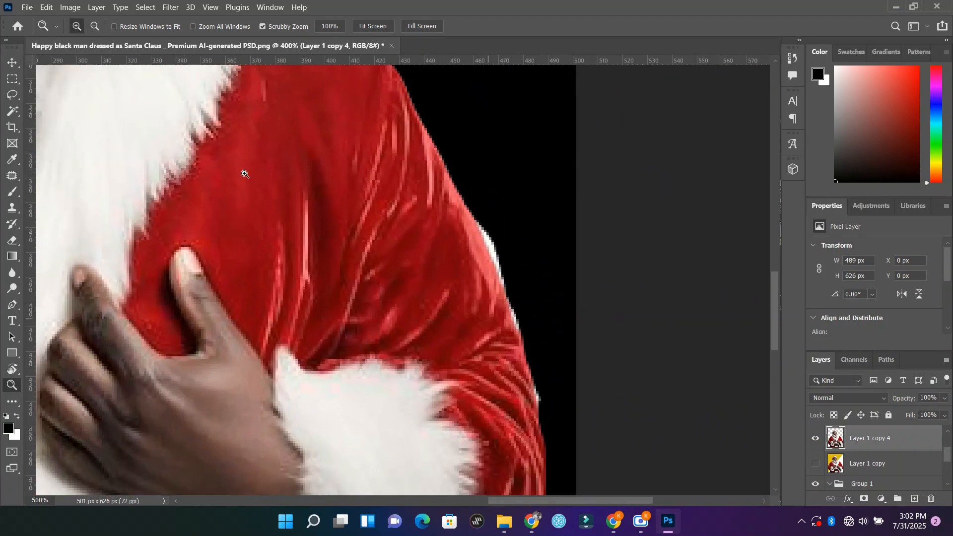
{"action": "left_click", "coordinate": [11, 96]}
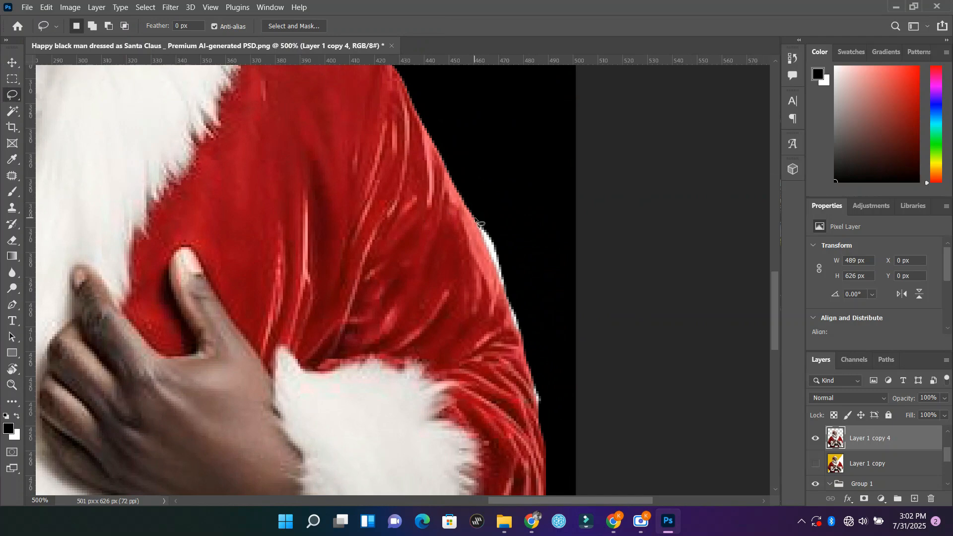
{"action": "mouse_move", "coordinate": [486, 251]}
{"action": "left_mouse_down"}
{"action": "mouse_move", "coordinate": [527, 349]}
{"action": "mouse_move", "coordinate": [534, 283]}
{"action": "mouse_move", "coordinate": [516, 199]}
{"action": "mouse_move", "coordinate": [480, 200]}
{"action": "left_mouse_up"}
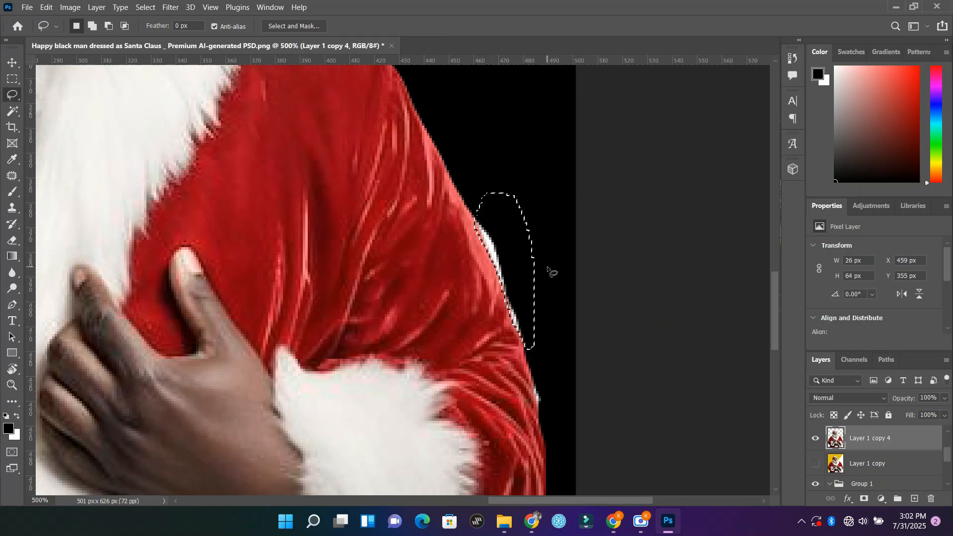
{"action": "key", "text": "ctrl+d"}
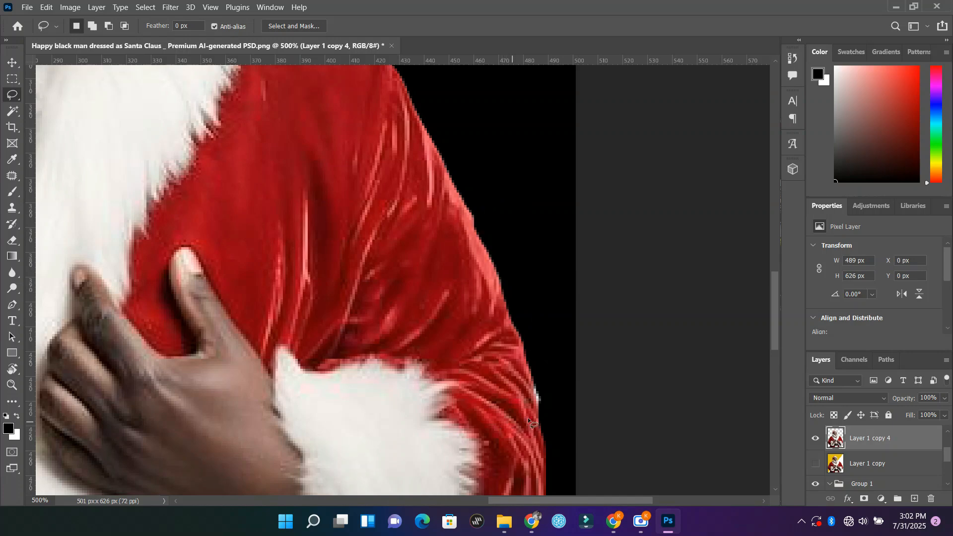
Step: Lasso and delete the small white speck on the right sleeve's outer edge beside the cuff, deselect, and fit the image on screen
{"action": "mouse_move", "coordinate": [536, 378]}
{"action": "left_mouse_down"}
{"action": "mouse_move", "coordinate": [545, 408]}
{"action": "mouse_move", "coordinate": [550, 378]}
{"action": "left_mouse_up"}
{"action": "key", "text": "Delete"}
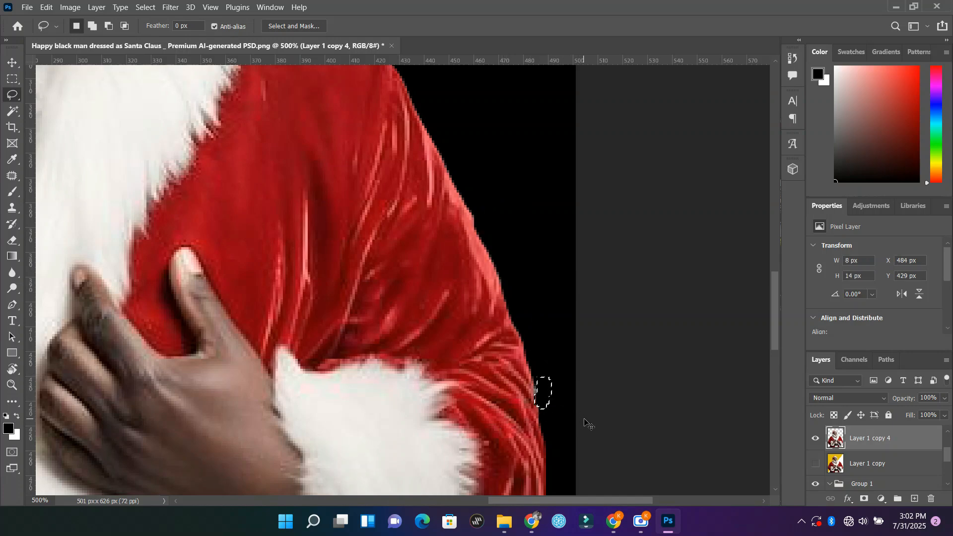
{"action": "key", "text": "ctrl+d"}
{"action": "key", "text": "z"}
{"action": "left_click", "coordinate": [583, 422], "text": "alt"}
{"action": "left_click", "coordinate": [583, 422], "text": "alt"}
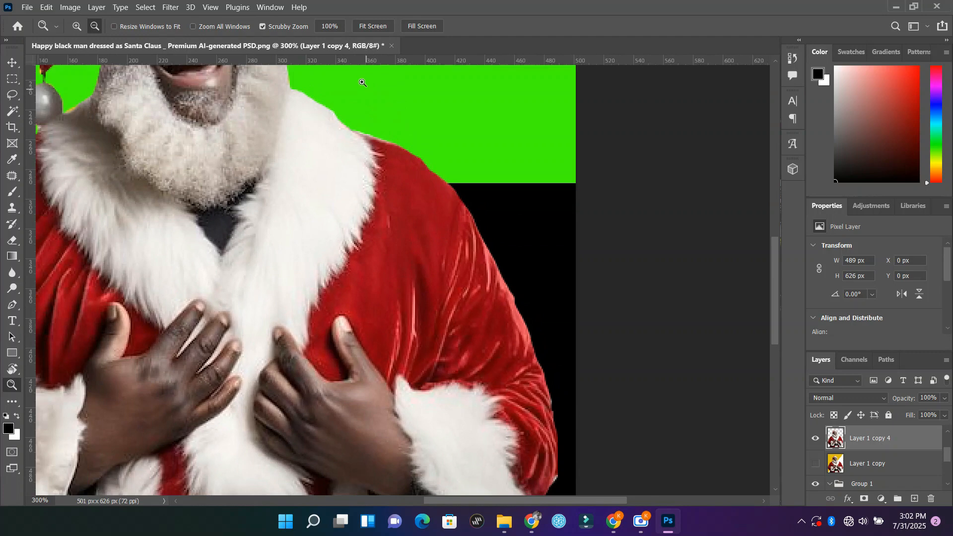
{"action": "left_click", "coordinate": [374, 28]}
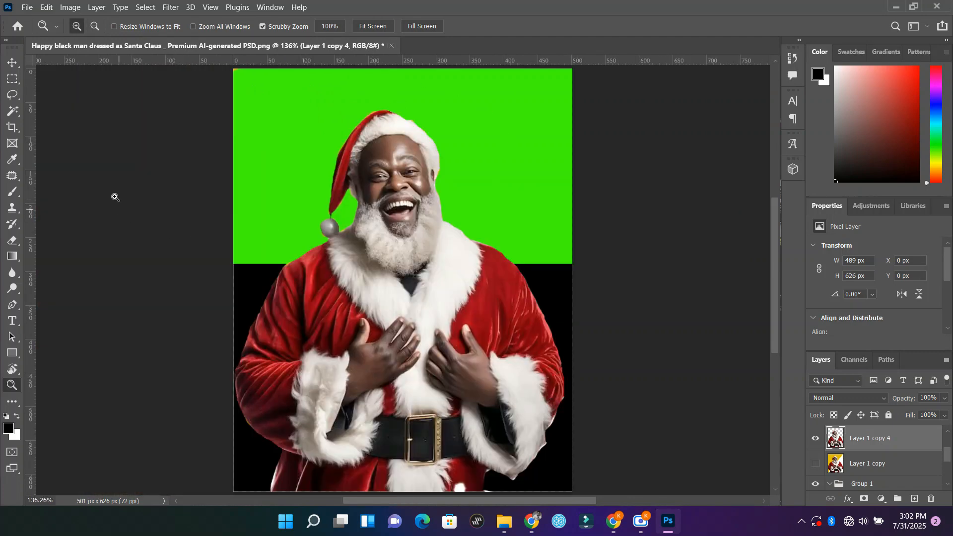
Step: Move the Santa cut-out freehand over the green and black backdrop to about X 0 px, Y -20 px
{"action": "left_click", "coordinate": [14, 62]}
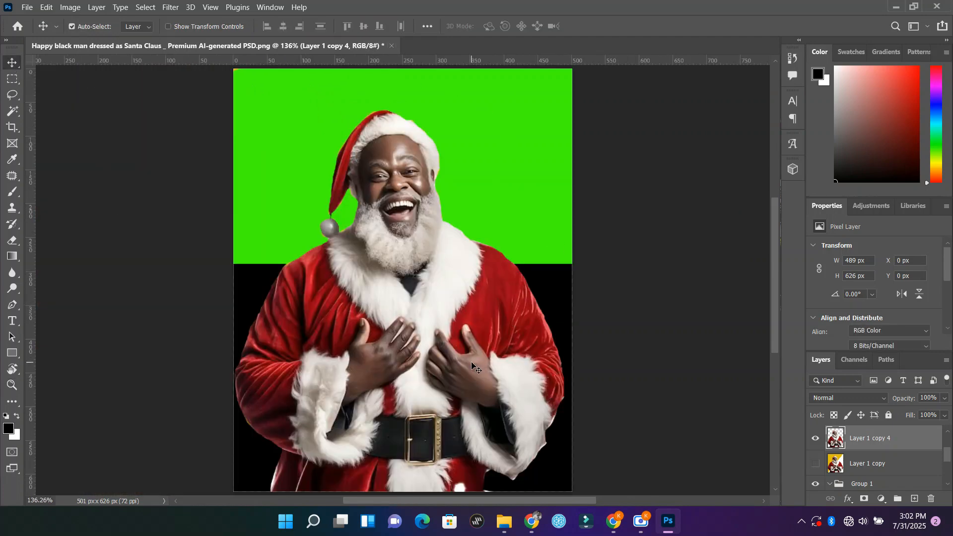
{"action": "left_click_drag", "start_coordinate": [471, 363], "coordinate": [463, 322]}
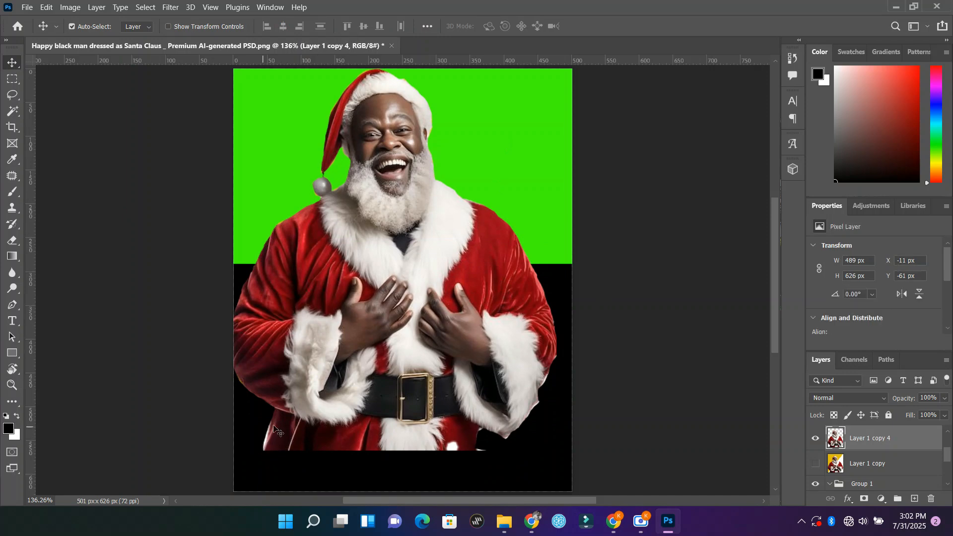
{"action": "left_click_drag", "start_coordinate": [396, 261], "coordinate": [403, 289]}
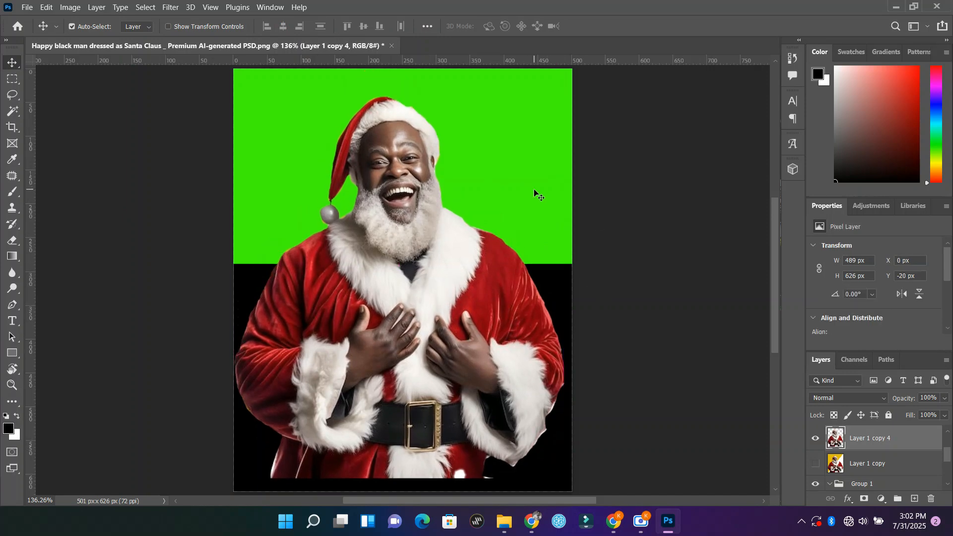
Step: Duplicate Layer 1 copy and show only the duplicate, hiding Layer 1 copy 4 and Group 1
{"action": "left_click", "coordinate": [815, 440]}
{"action": "left_click", "coordinate": [876, 469]}
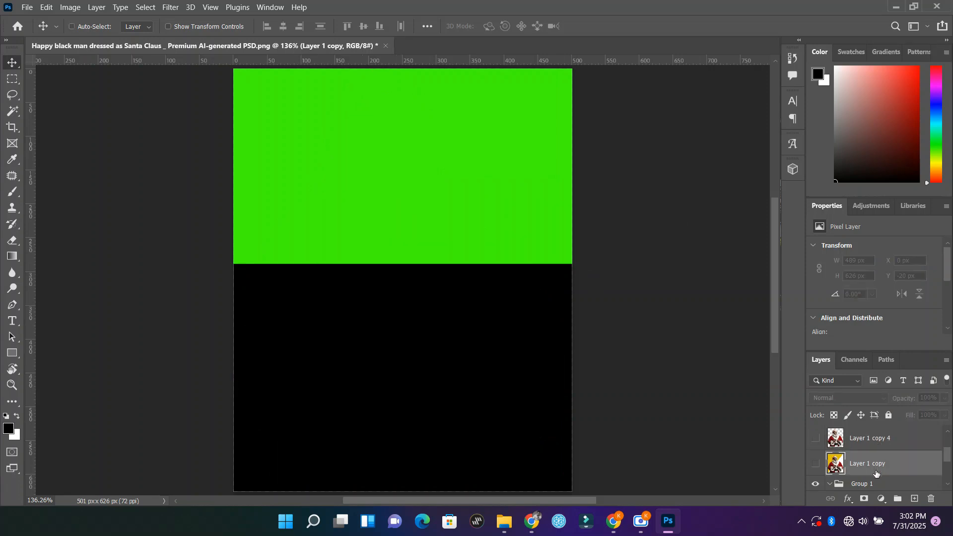
{"action": "scroll", "coordinate": [838, 468], "scroll_direction": "down", "scroll_amount": 1}
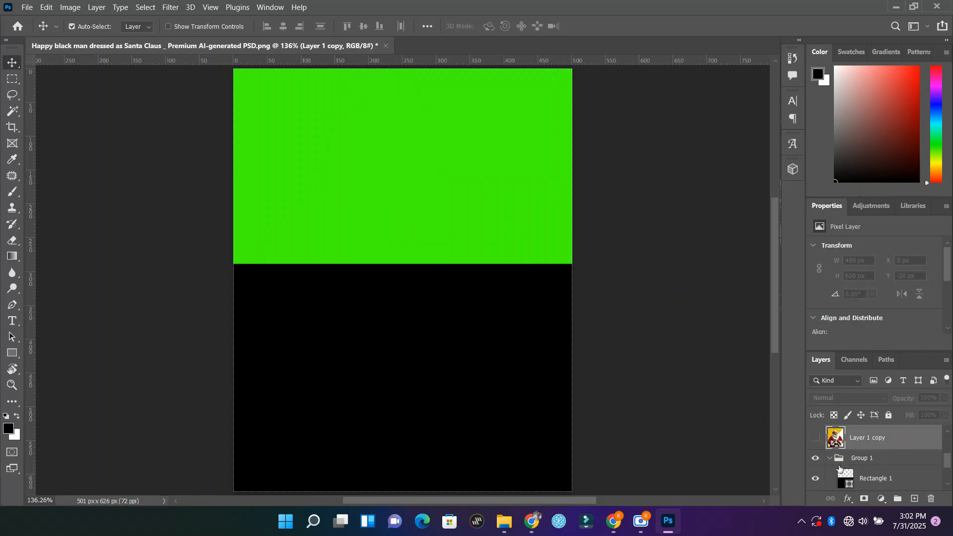
{"action": "key", "text": "ctrl+j"}
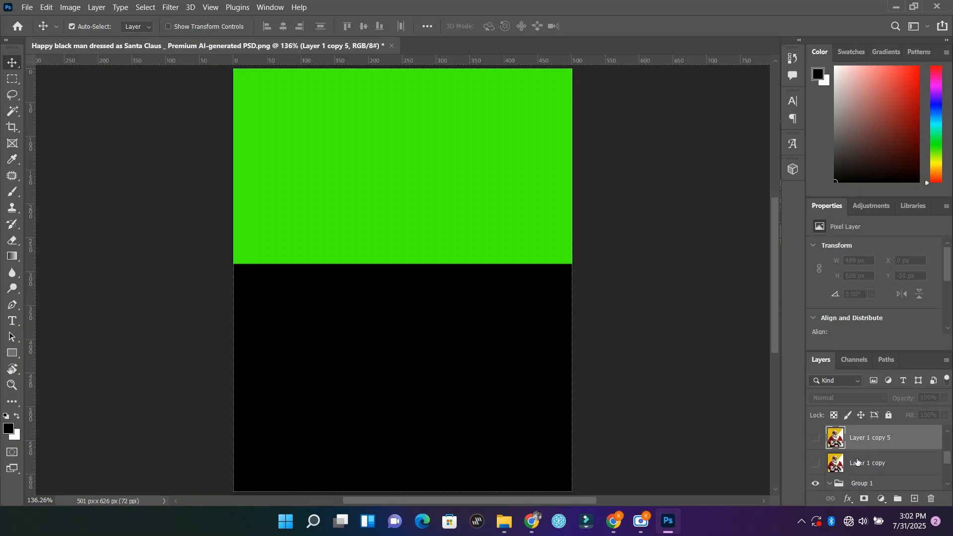
{"action": "left_click", "coordinate": [817, 484]}
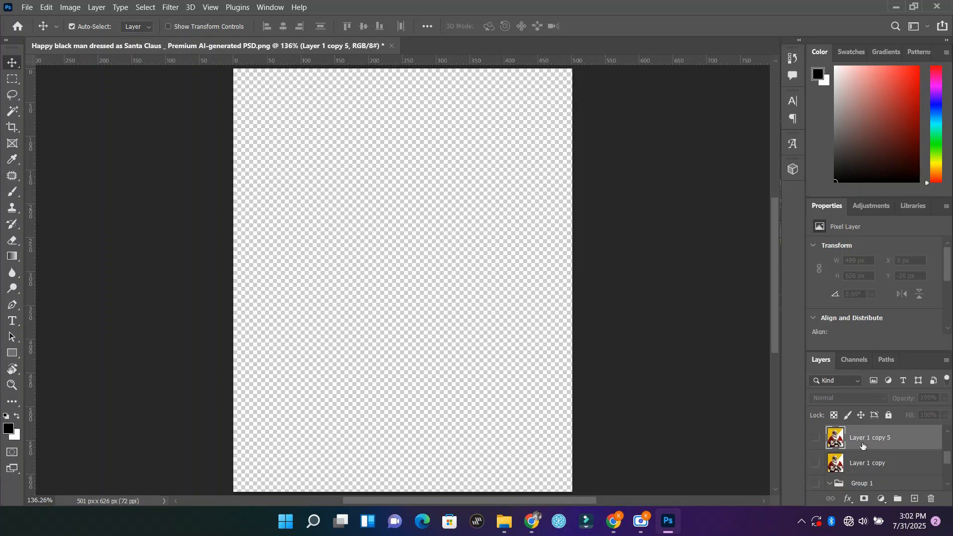
{"action": "left_click", "coordinate": [815, 438]}
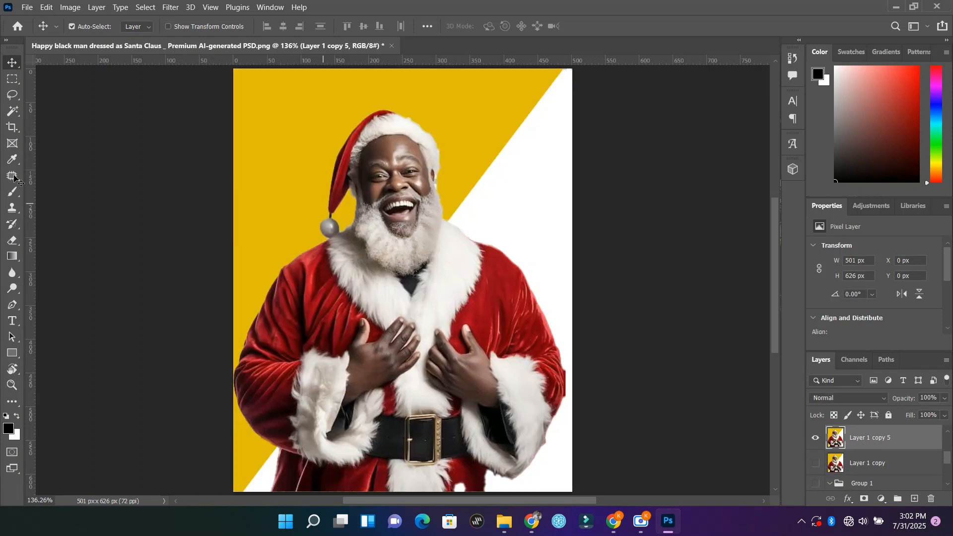
{"action": "left_click", "coordinate": [15, 99]}
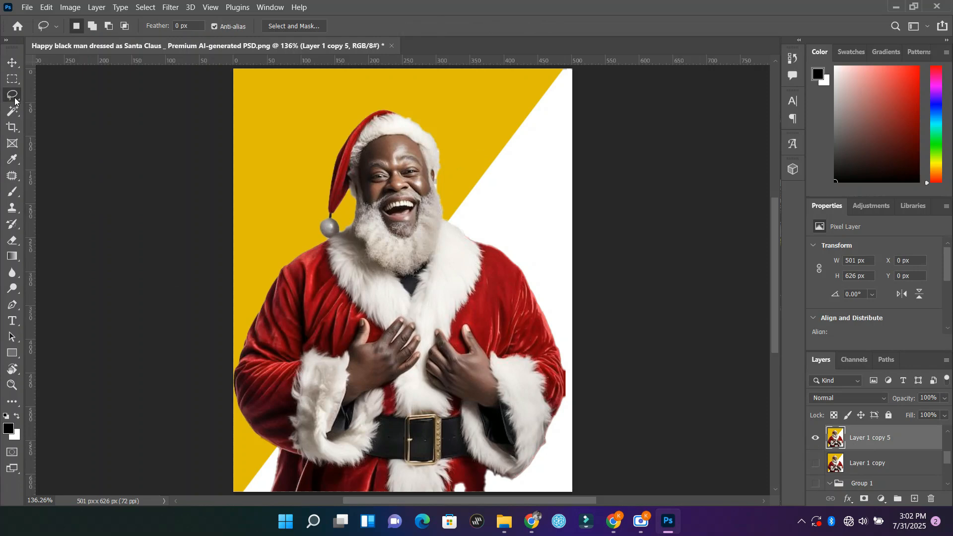
{"action": "right_click", "coordinate": [19, 100]}
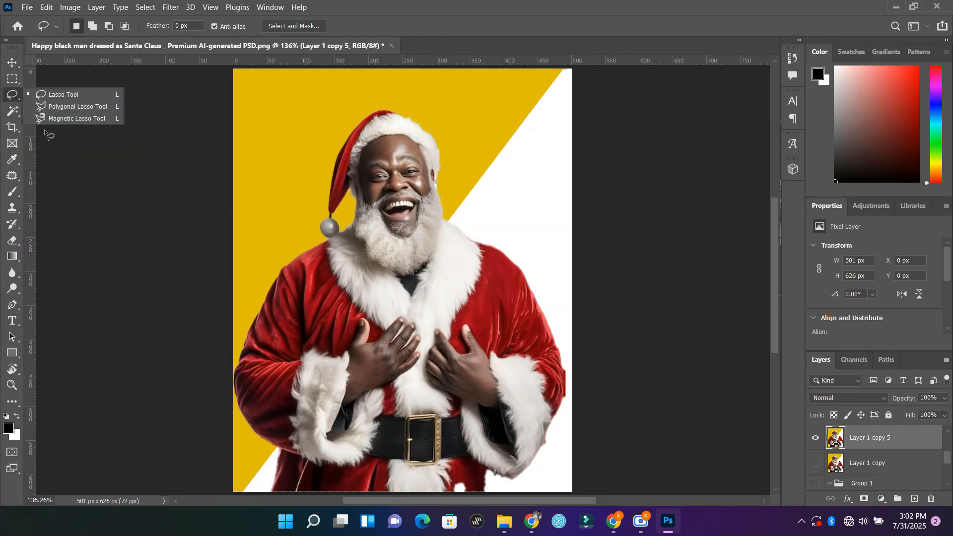
{"action": "left_click", "coordinate": [13, 96]}
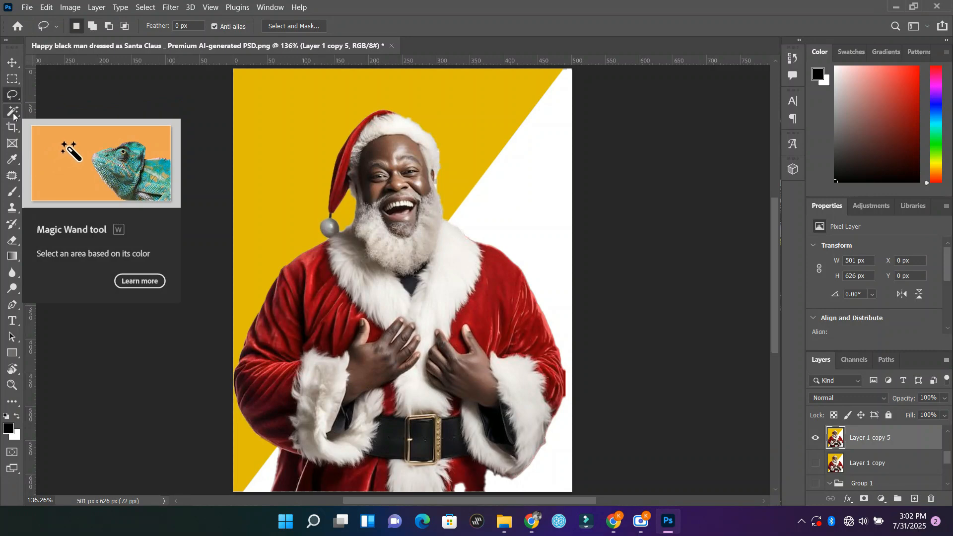
Step: Select the large yellow background area around the hat and left shoulder with the Magic Wand tool at tolerance 32 and delete it
{"action": "left_click", "coordinate": [14, 116]}
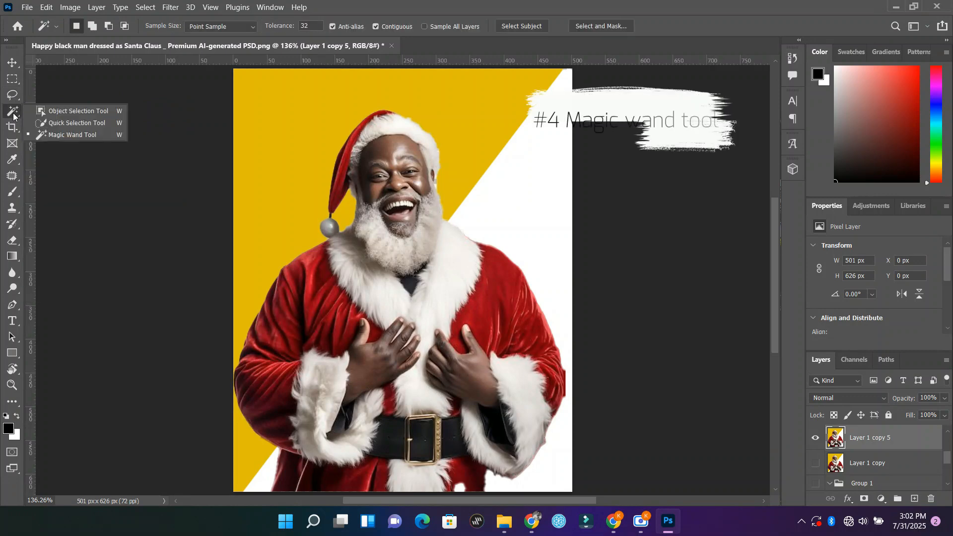
{"action": "left_click", "coordinate": [80, 134]}
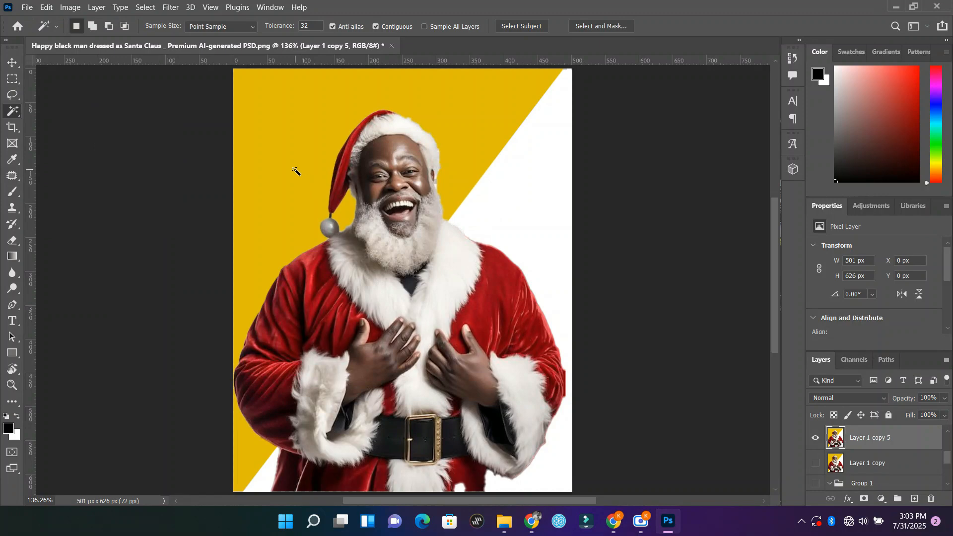
{"action": "left_click", "coordinate": [276, 163]}
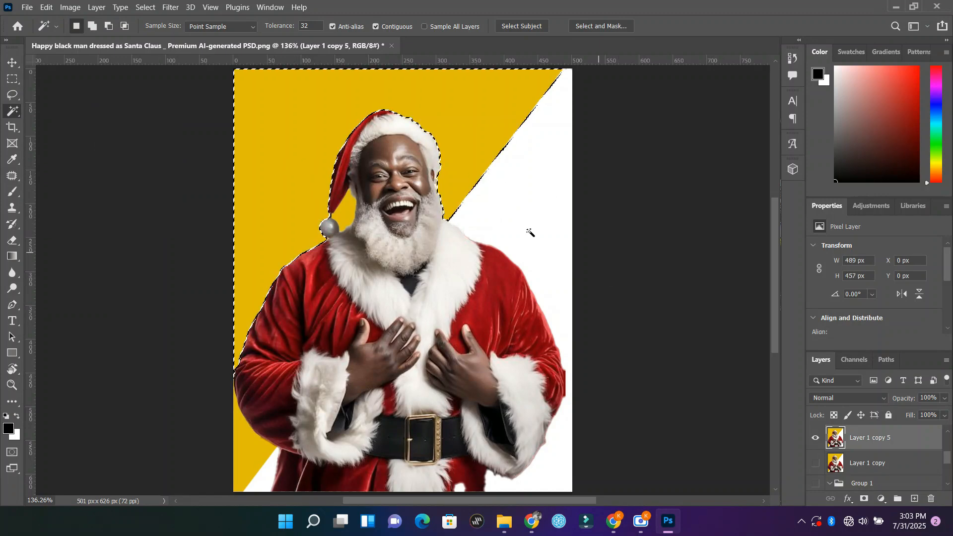
{"action": "key", "text": "shift"}
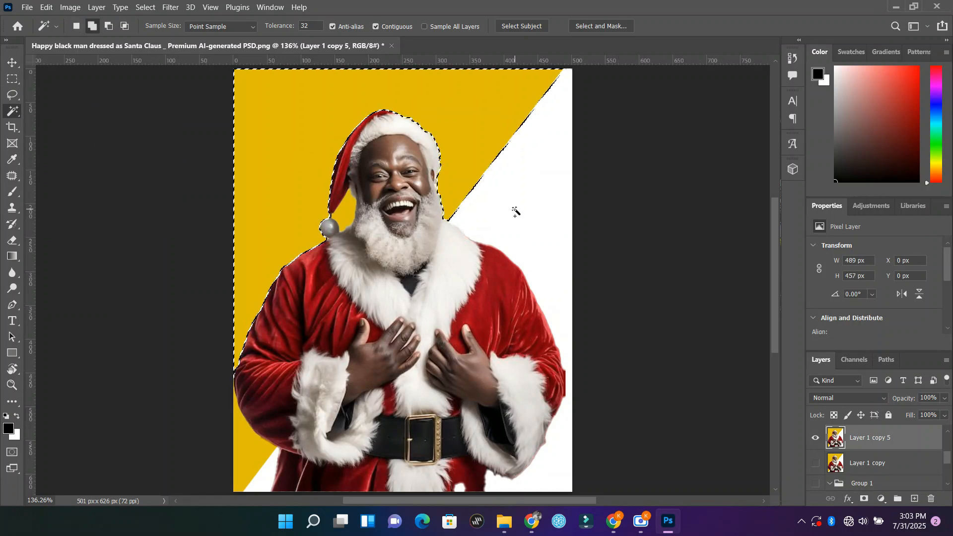
{"action": "key", "text": "Delete"}
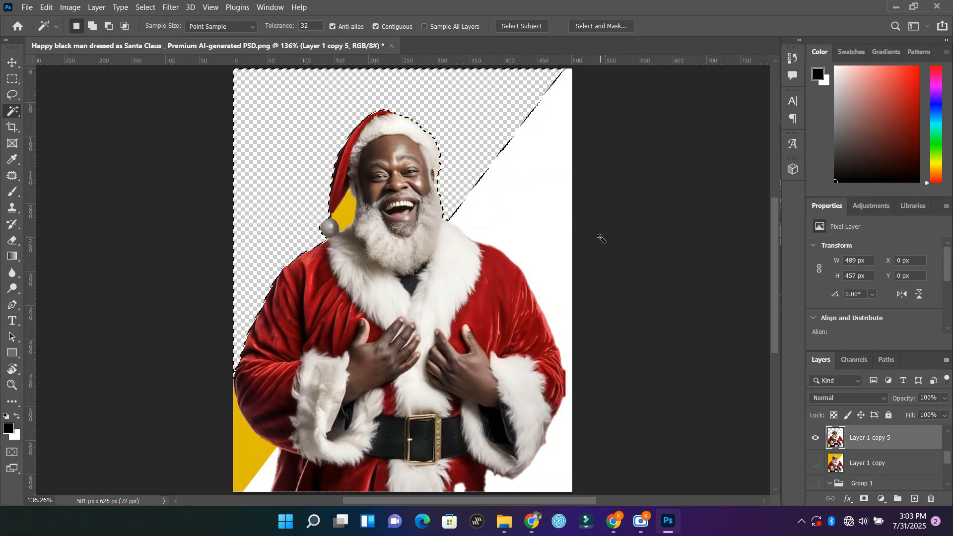
Step: Try to select the white background with the Magic Wand tool and subtract the white fur collar from the selection
{"action": "left_click", "coordinate": [537, 211]}
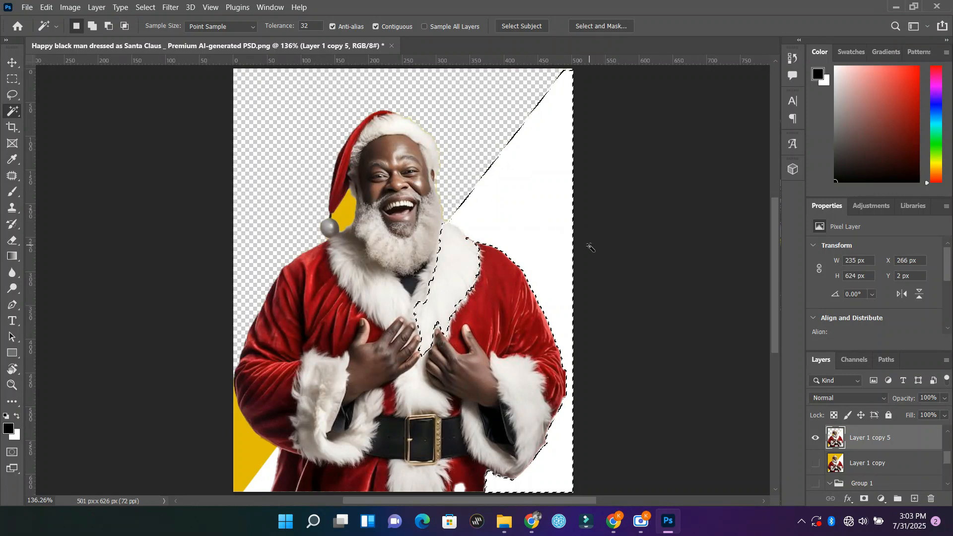
{"action": "key", "text": "alt"}
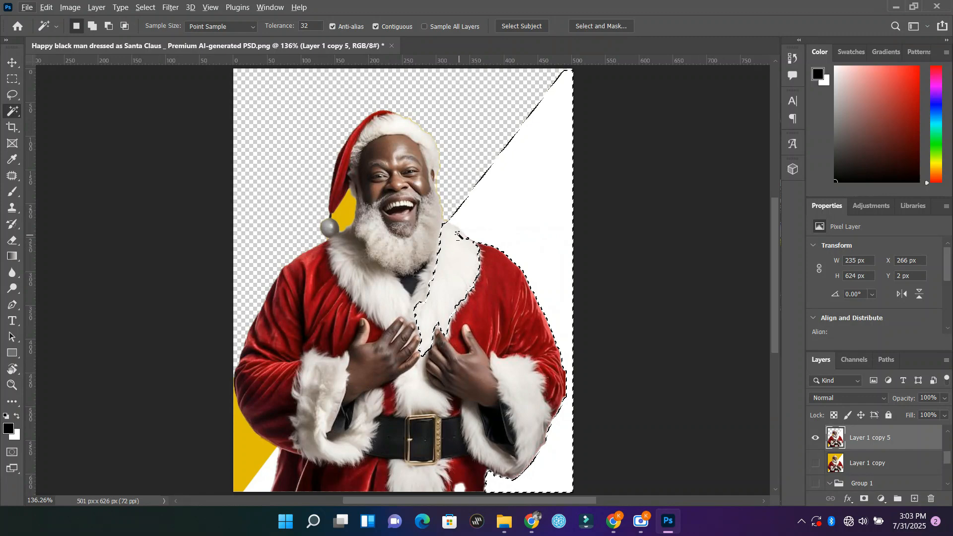
{"action": "left_click", "coordinate": [457, 233], "text": "alt"}
{"action": "key", "text": "Return"}
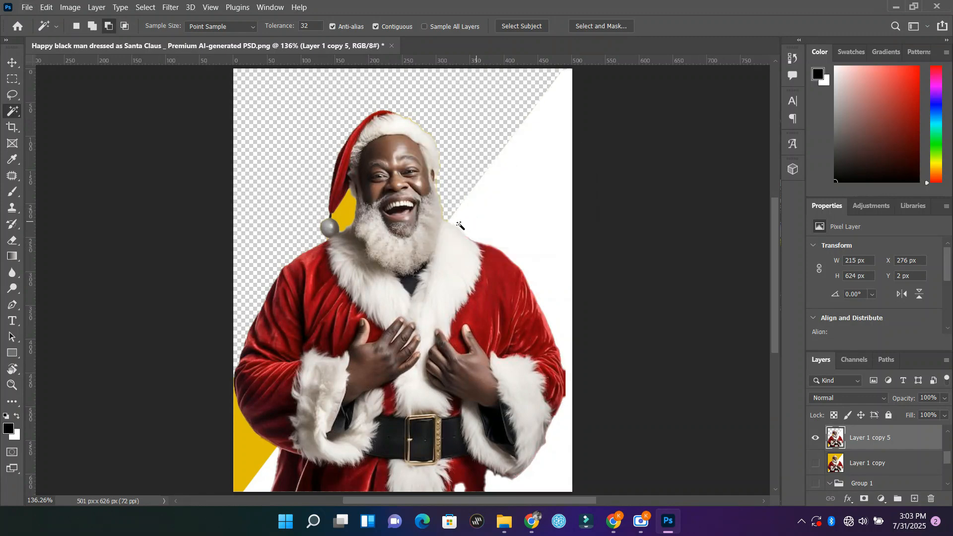
{"action": "left_click", "coordinate": [458, 223], "text": "alt"}
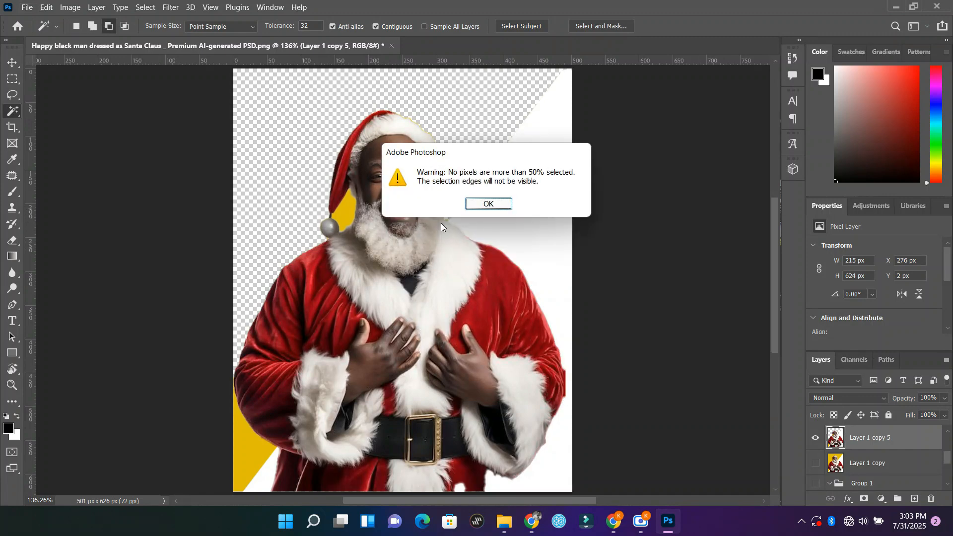
{"action": "left_click", "coordinate": [488, 207]}
Step: Select and delete the yellow and white background below the left sleeve and the yellow gap between hat and beard with the Magic Wand tool
{"action": "left_click", "coordinate": [247, 456]}
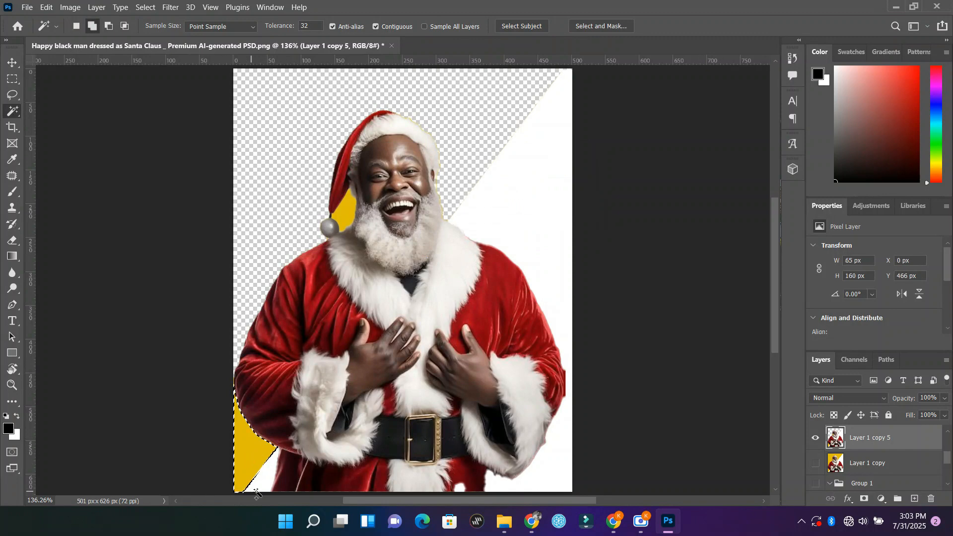
{"action": "left_click", "coordinate": [266, 486], "text": "shift"}
{"action": "key", "text": "Delete"}
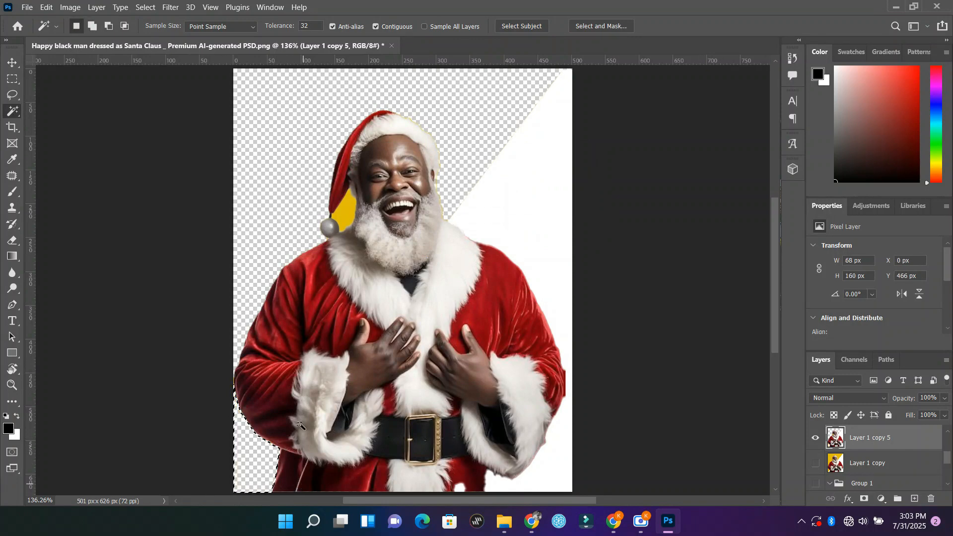
{"action": "left_click", "coordinate": [350, 206]}
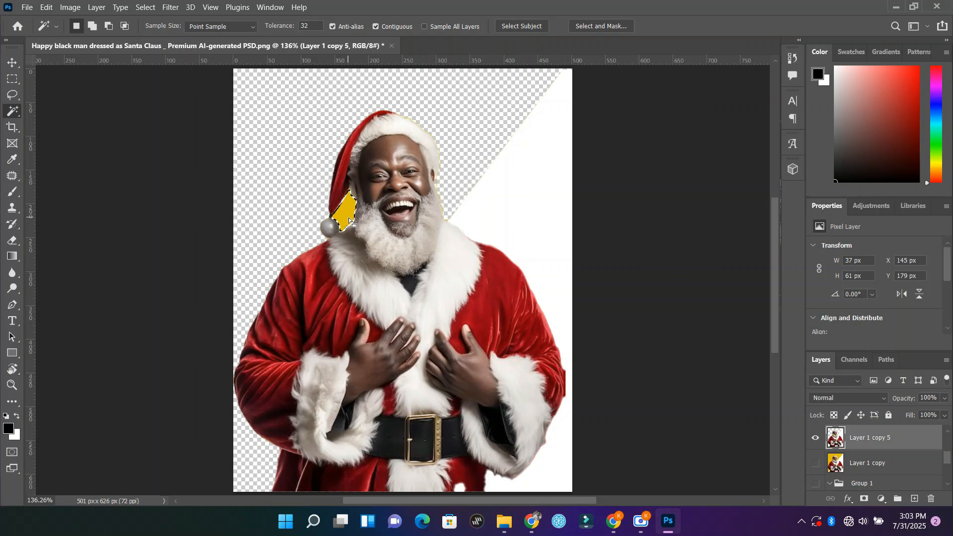
{"action": "key", "text": "Delete"}
Step: Select the white background beside Santa with the Magic Wand tool, subtract the fur collar, then delete the selected area and deselect
{"action": "left_click", "coordinate": [555, 450]}
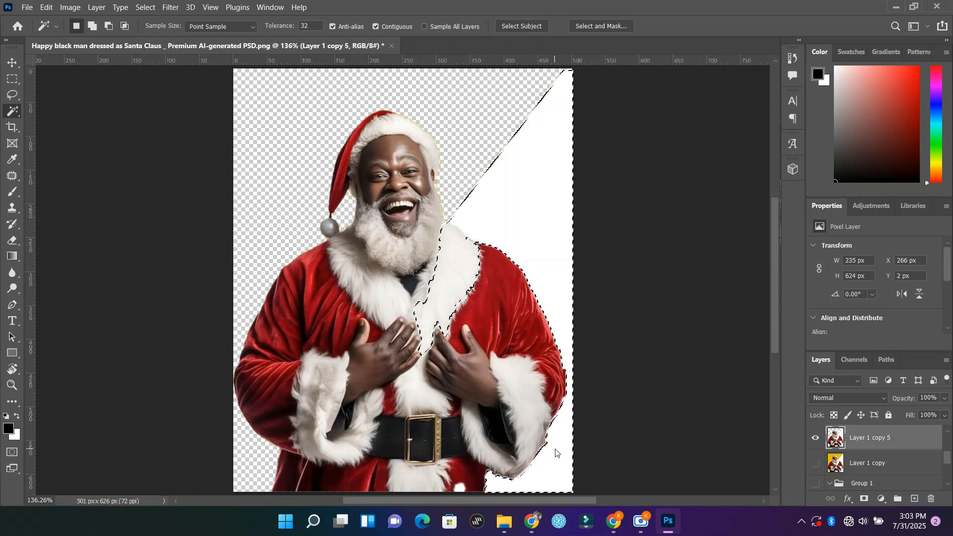
{"action": "key", "text": "shift"}
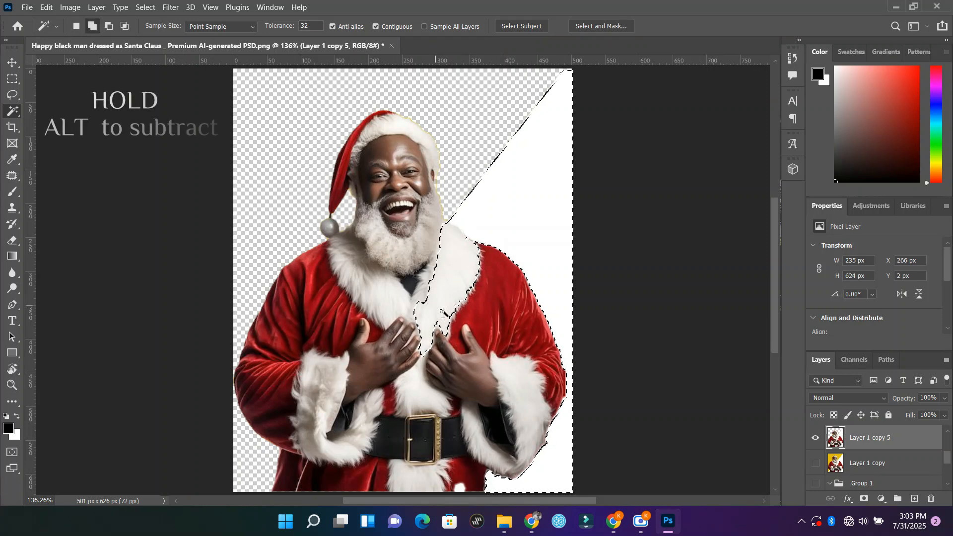
{"action": "key", "text": "alt+shift"}
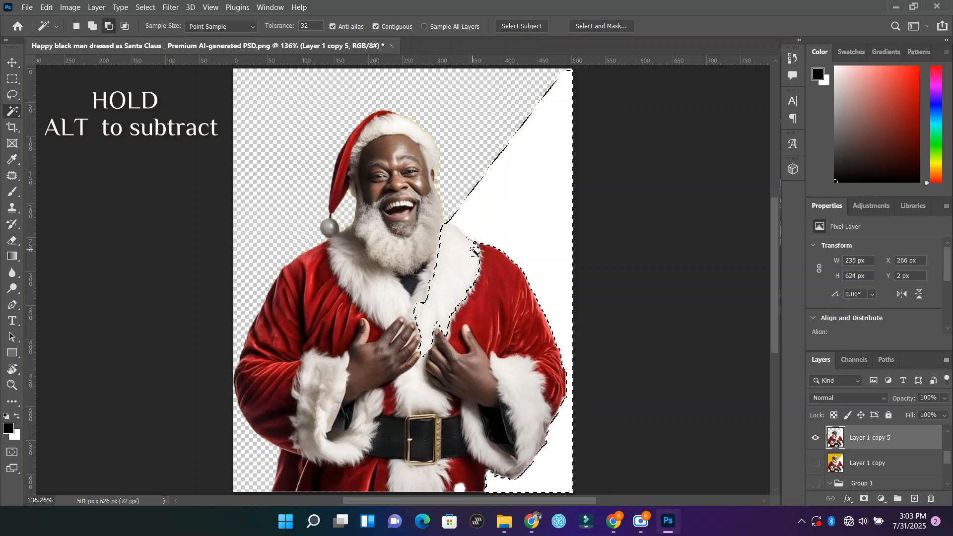
{"action": "left_click", "coordinate": [477, 260], "text": "alt"}
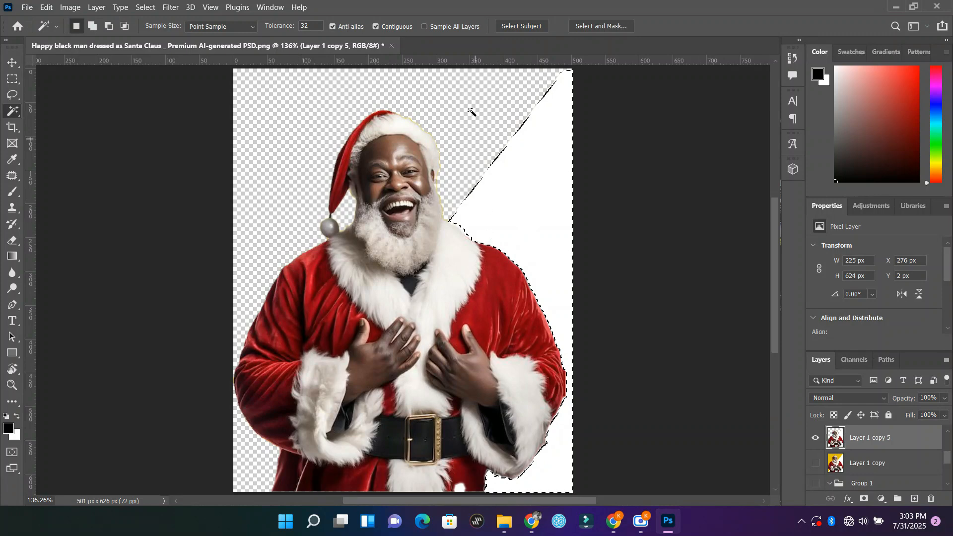
{"action": "key", "text": "Delete"}
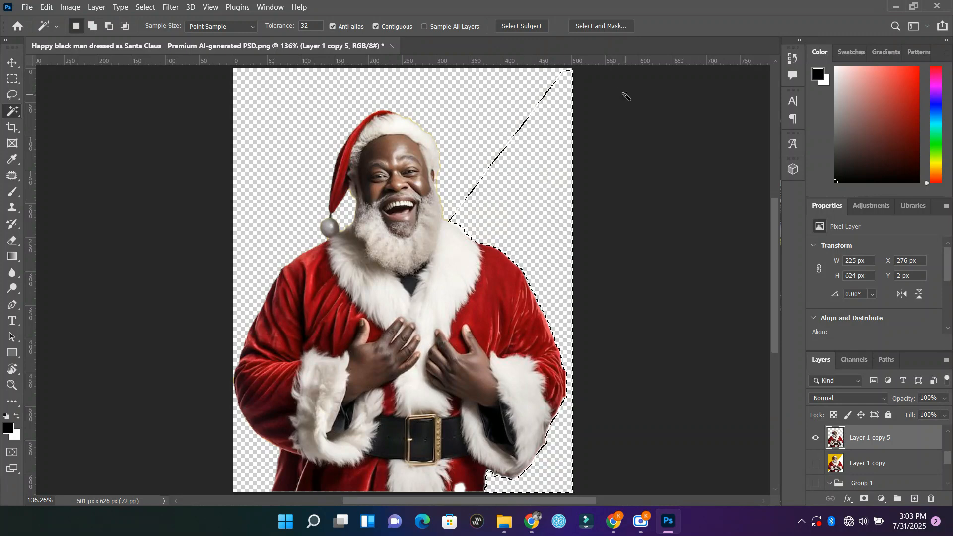
{"action": "scroll", "coordinate": [579, 239], "scroll_direction": "down", "scroll_amount": 1}
{"action": "key", "text": "ctrl+d"}
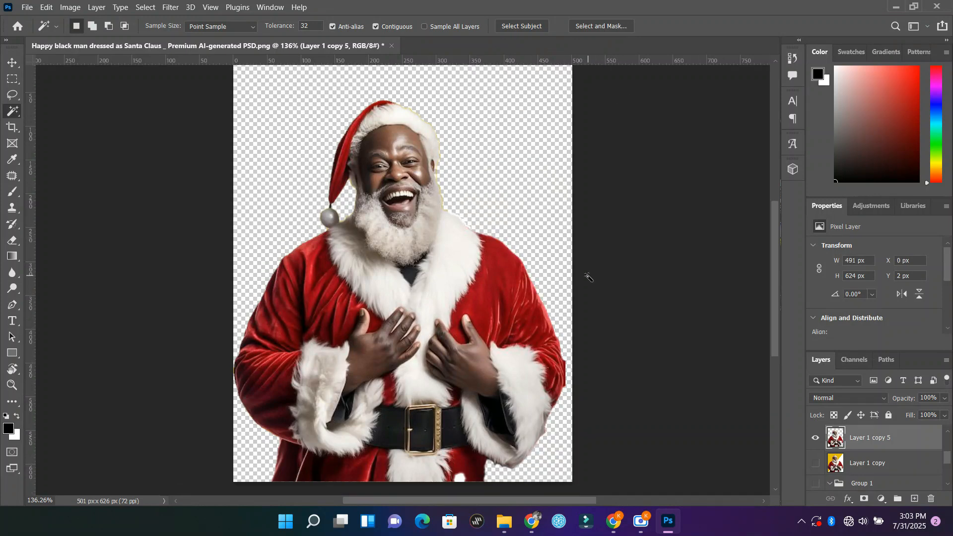
{"action": "scroll", "coordinate": [587, 277], "scroll_direction": "down", "scroll_amount": 5}
{"action": "scroll", "coordinate": [587, 277], "scroll_direction": "up", "scroll_amount": 10}
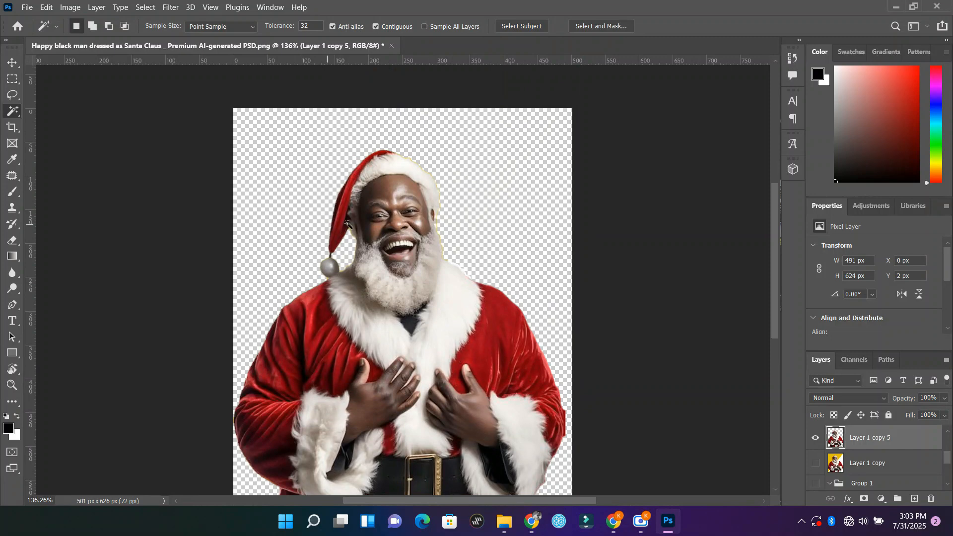
{"action": "scroll", "coordinate": [419, 297], "scroll_direction": "down", "scroll_amount": 4}
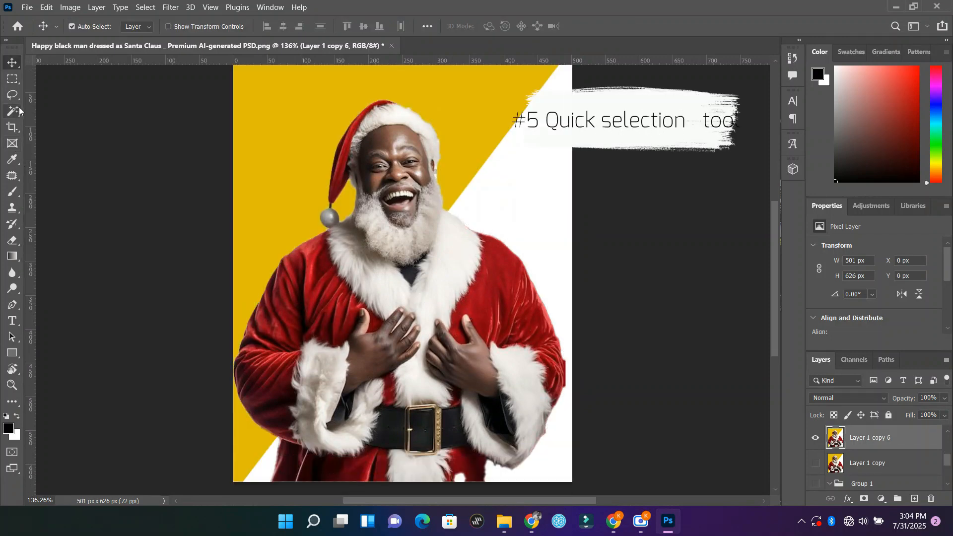
Step: Select the whole yellow and white background around Santa on Layer 1 copy 6 with the Quick Selection tool and delete it
{"action": "left_click", "coordinate": [18, 111]}
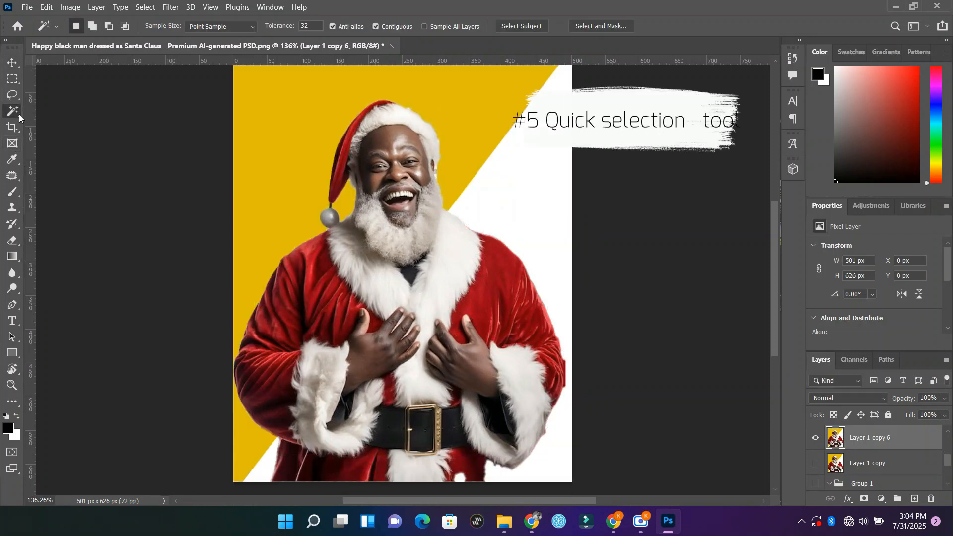
{"action": "left_click", "coordinate": [66, 125]}
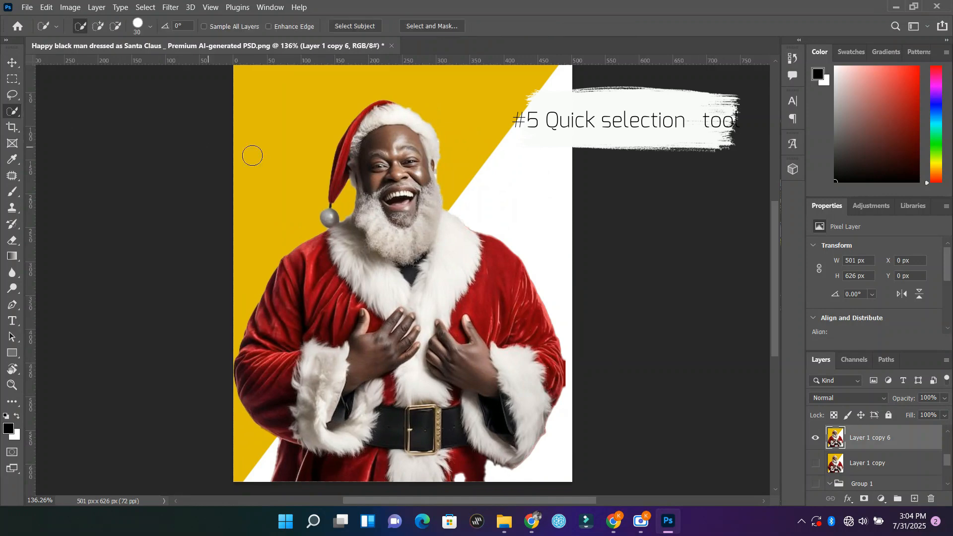
{"action": "left_click_drag", "start_coordinate": [272, 157], "coordinate": [304, 198]}
{"action": "left_click_drag", "start_coordinate": [522, 224], "coordinate": [513, 204]}
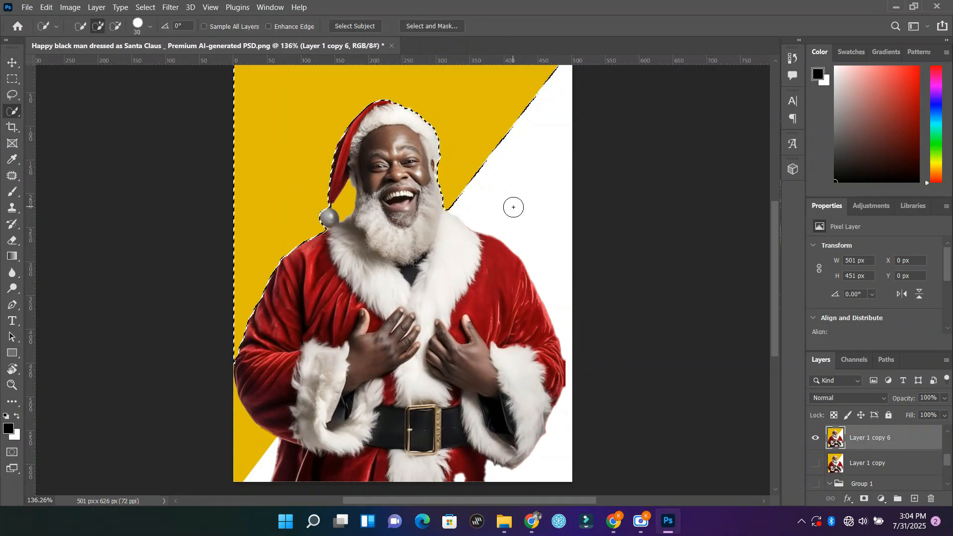
{"action": "mouse_move", "coordinate": [564, 449]}
{"action": "left_mouse_down"}
{"action": "mouse_move", "coordinate": [550, 470]}
{"action": "mouse_move", "coordinate": [297, 485]}
{"action": "mouse_move", "coordinate": [239, 456]}
{"action": "mouse_move", "coordinate": [282, 472]}
{"action": "mouse_move", "coordinate": [260, 476]}
{"action": "left_mouse_up"}
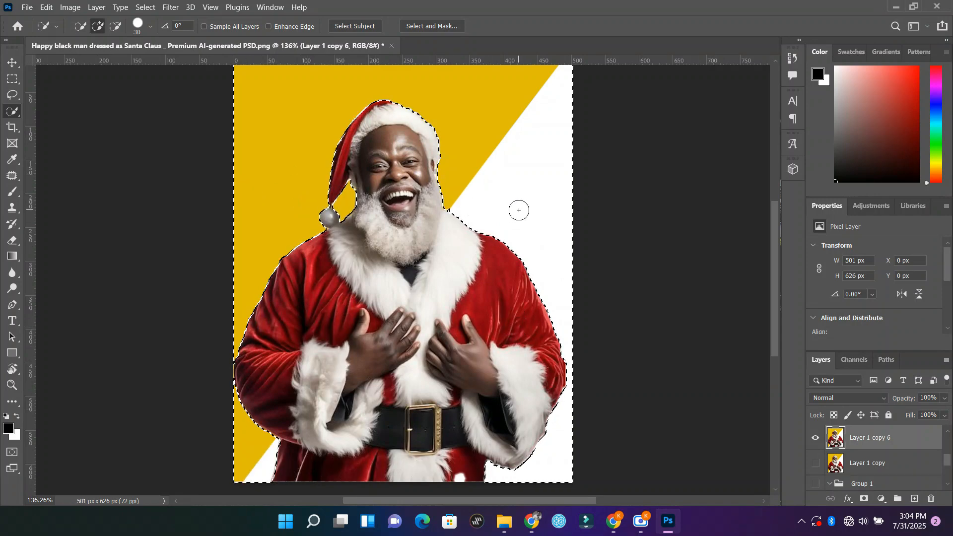
{"action": "key", "text": "Delete"}
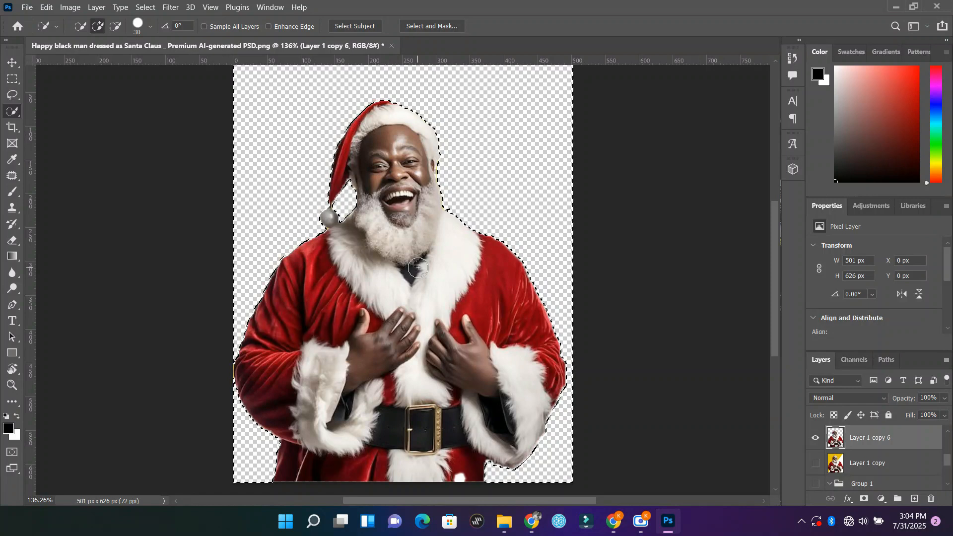
Step: Switch to the Object Selection tool, undo the background deletion on Layer 1 copy 6 and deselect
{"action": "right_click", "coordinate": [12, 111]}
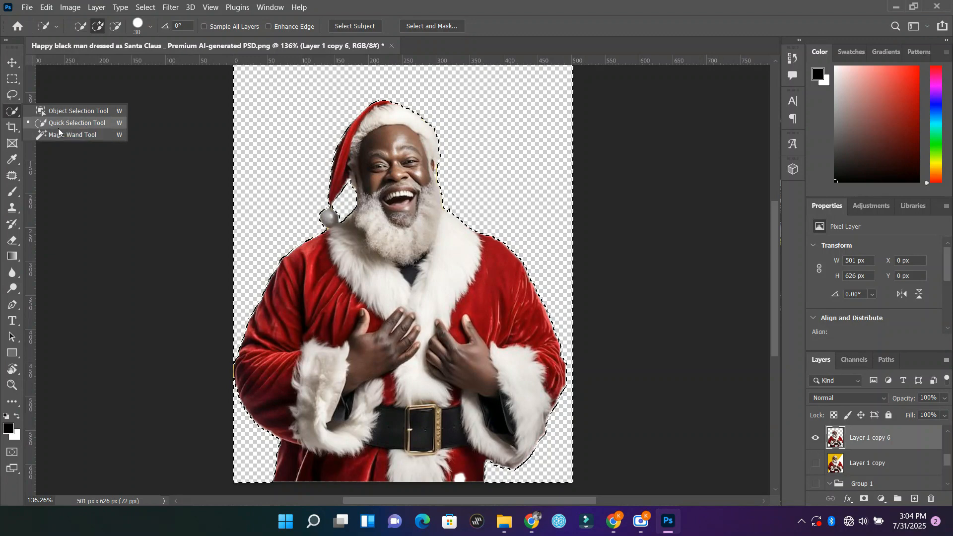
{"action": "left_click", "coordinate": [90, 113]}
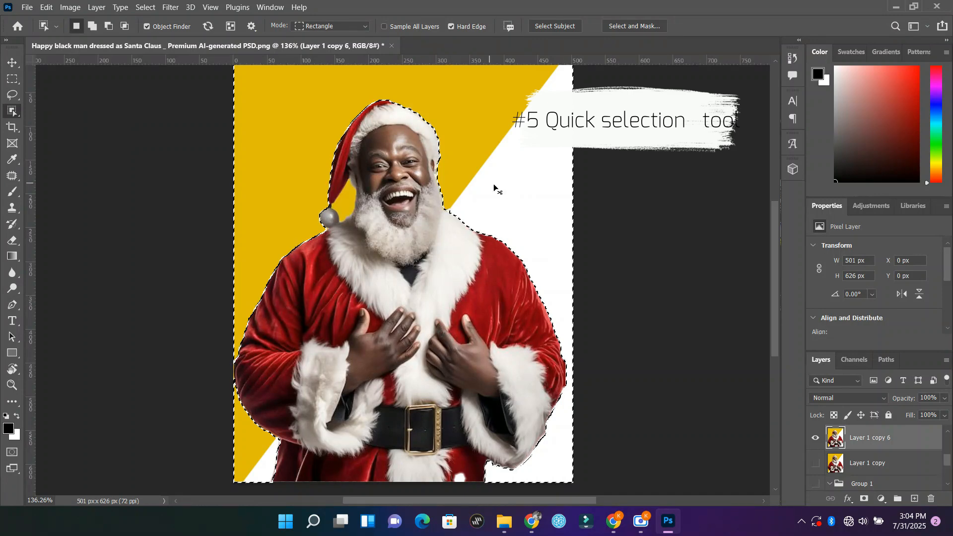
{"action": "key", "text": "ctrl+d"}
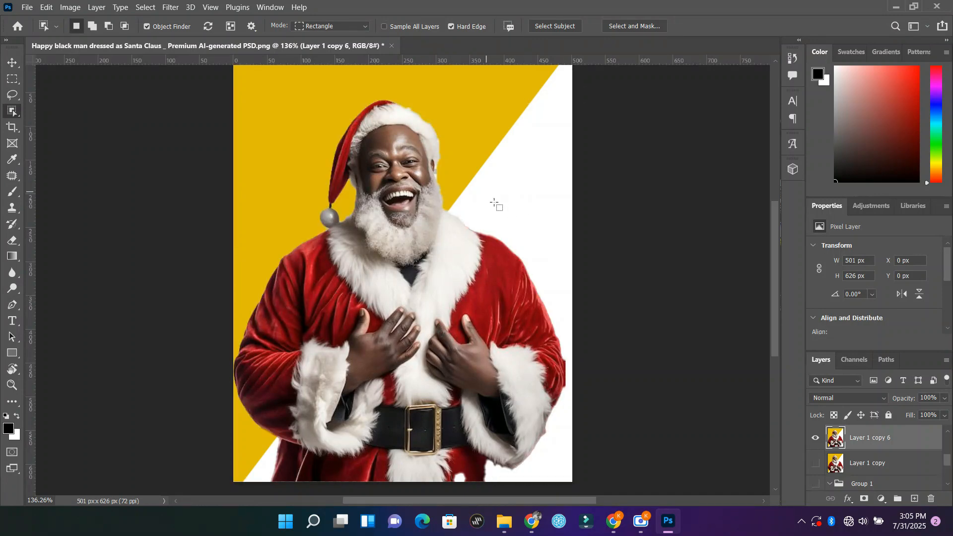
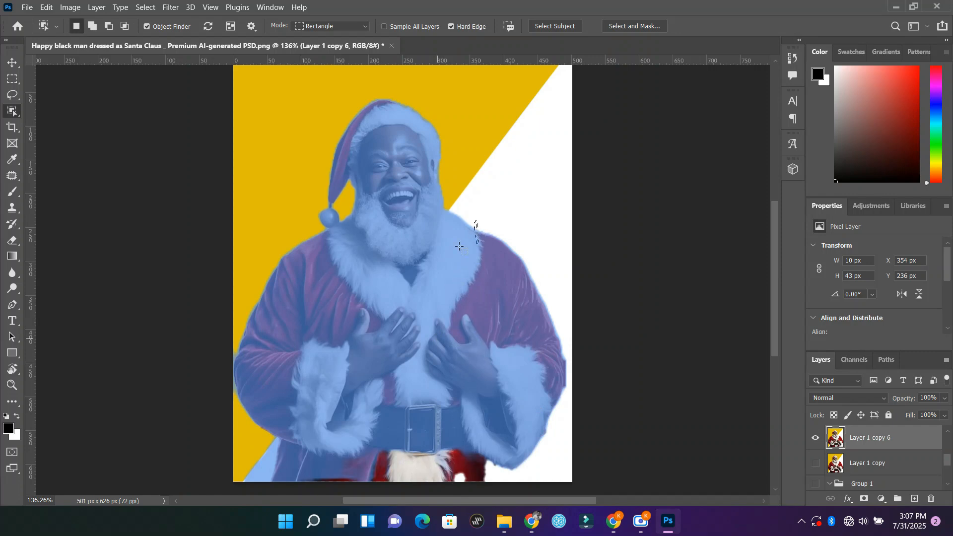
Step: Select Santa on Layer 1 copy 6 with the Object Selection tool and cut him out of the layer
{"action": "left_click", "coordinate": [429, 417]}
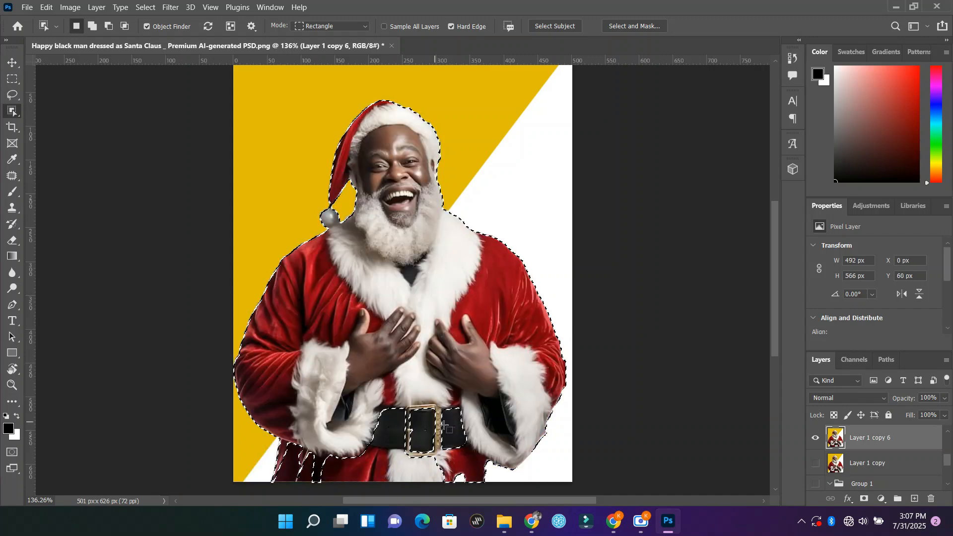
{"action": "left_click", "coordinate": [444, 420]}
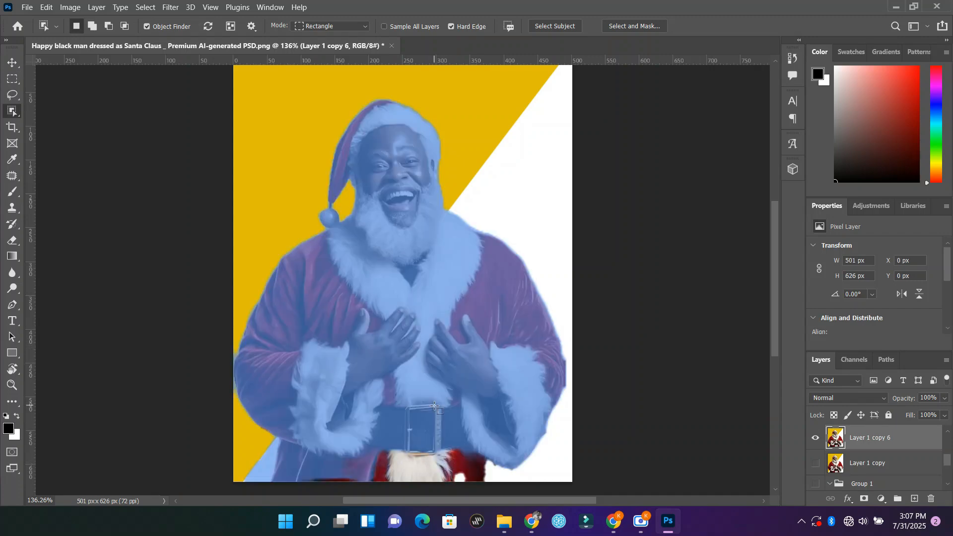
{"action": "left_click", "coordinate": [433, 407]}
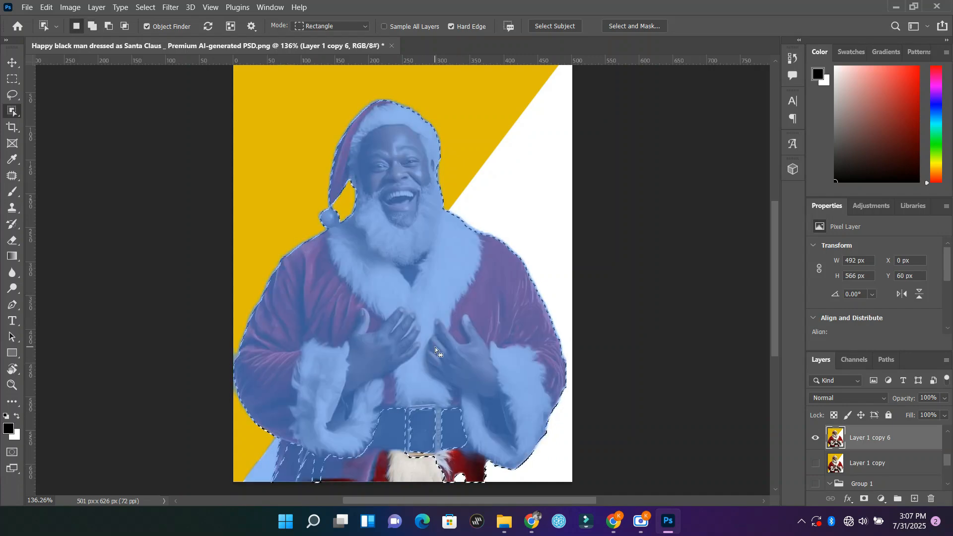
{"action": "key", "text": "Delete"}
{"action": "key", "text": "ctrl+d"}
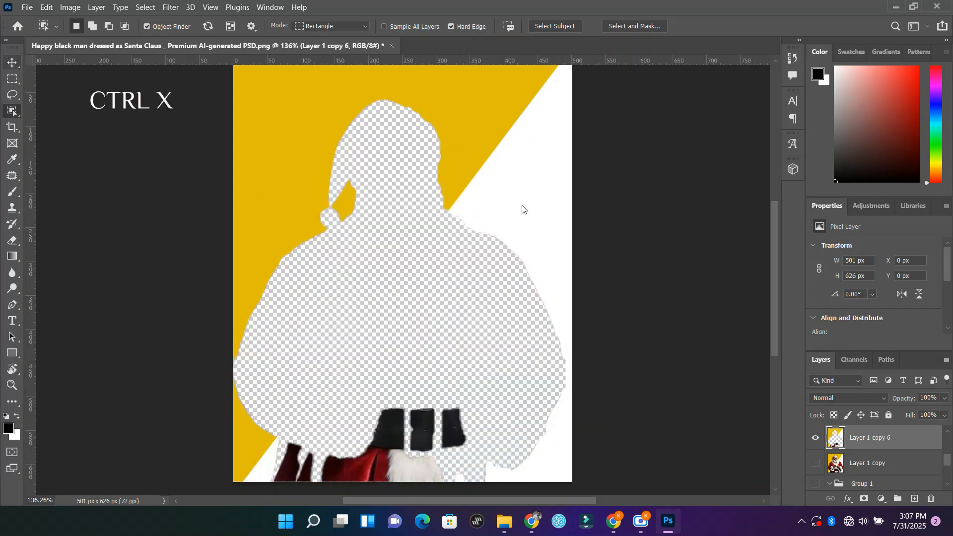
Step: Select and cut everything remaining on Layer 1 copy 6, paste the cut content back, and deselect the layer
{"action": "key", "text": "ctrl+a"}
{"action": "key", "text": "Delete"}
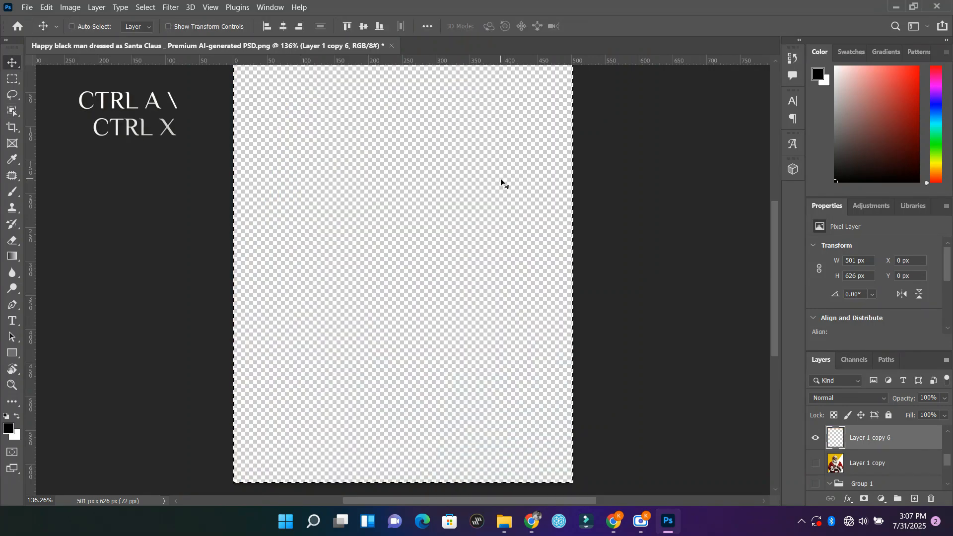
{"action": "key", "text": "ctrl+v"}
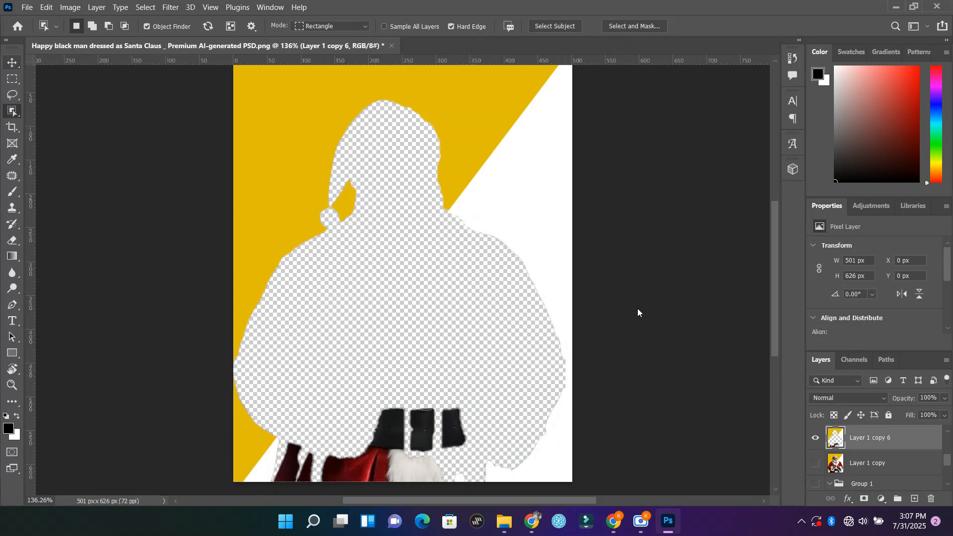
{"action": "key", "text": "v"}
{"action": "key", "text": "ctrl+v"}
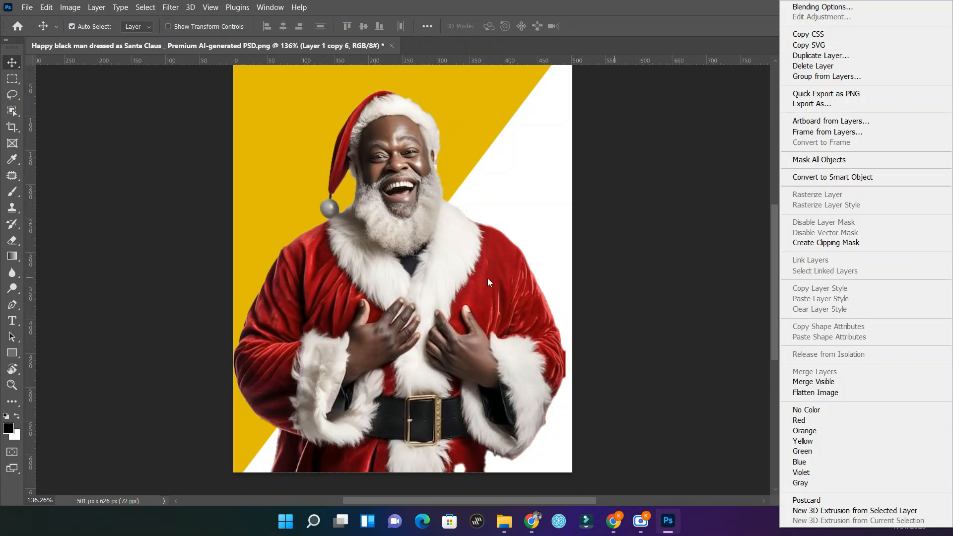
{"action": "left_click", "coordinate": [484, 229]}
{"action": "left_click", "coordinate": [699, 302]}
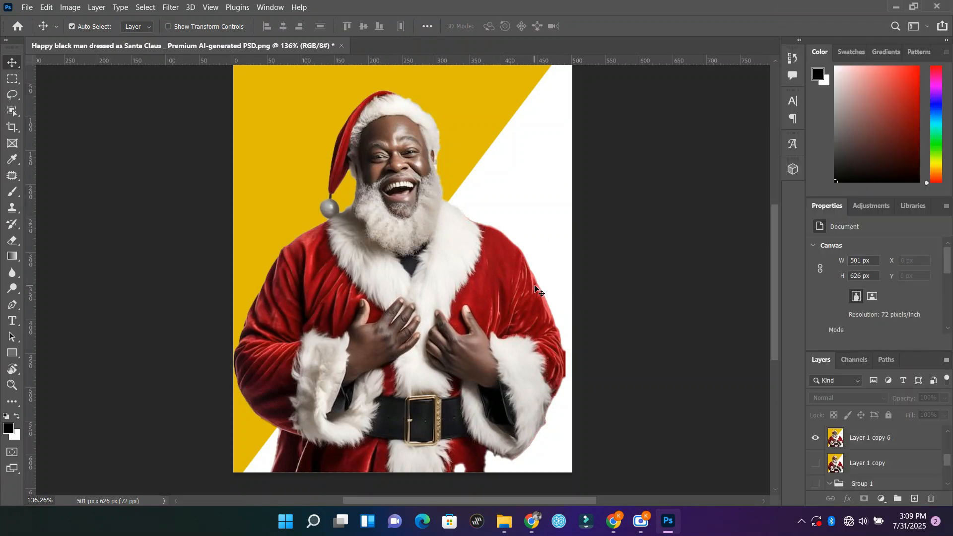
Step: Start a Pen tool path at the fur trim on top of the hat and trace the red hat's upper edge
{"action": "key", "text": "p"}
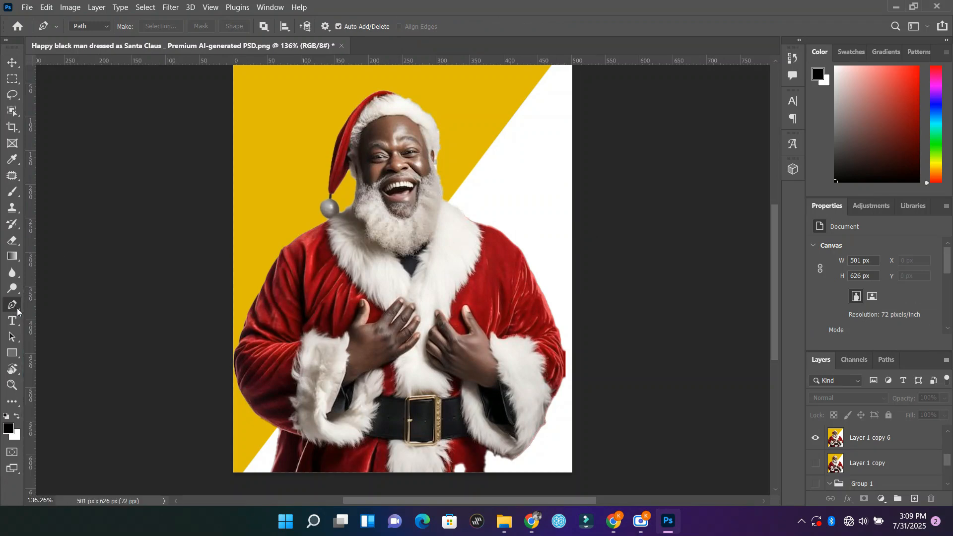
{"action": "right_click", "coordinate": [17, 308]}
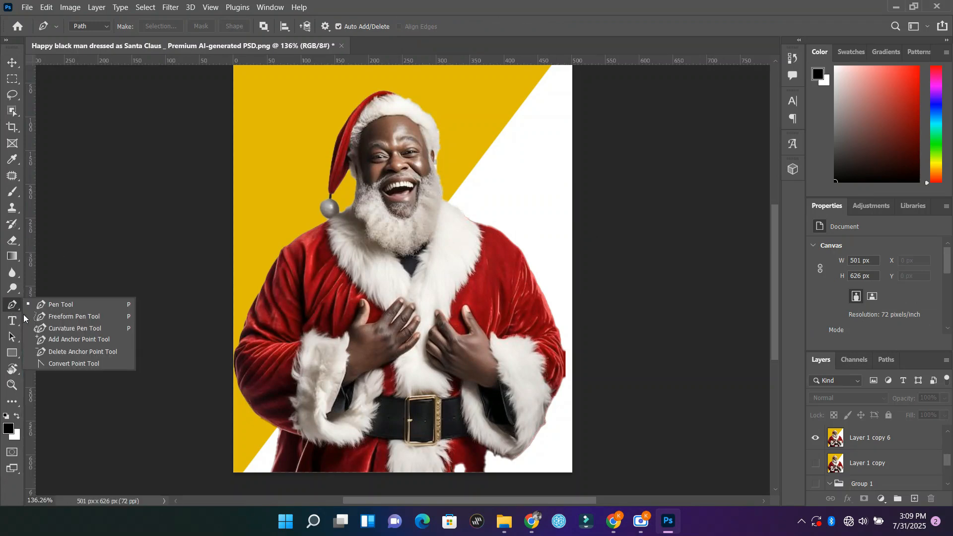
{"action": "left_click", "coordinate": [82, 304]}
{"action": "scroll", "coordinate": [382, 102], "scroll_direction": "up", "scroll_amount": 2}
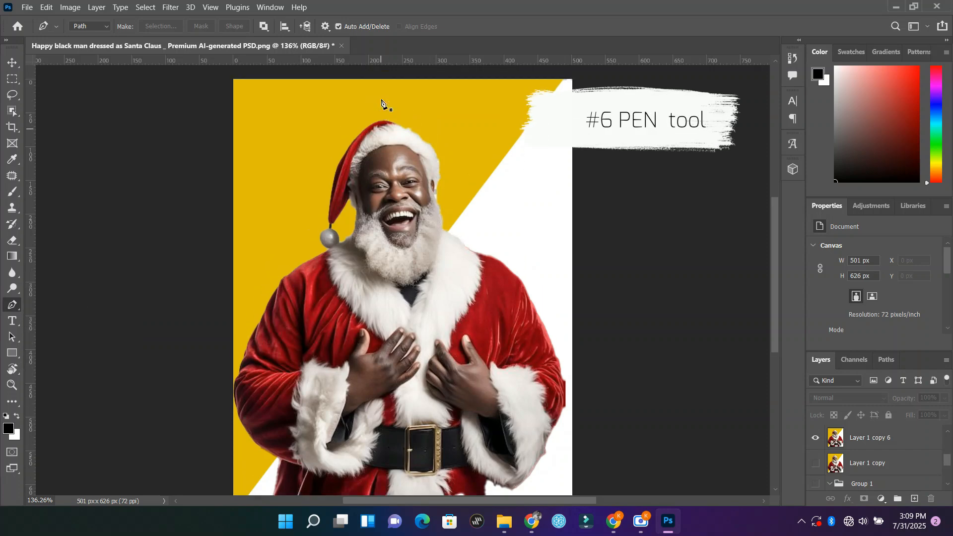
{"action": "scroll", "coordinate": [360, 202], "scroll_direction": "up", "scroll_amount": 5}
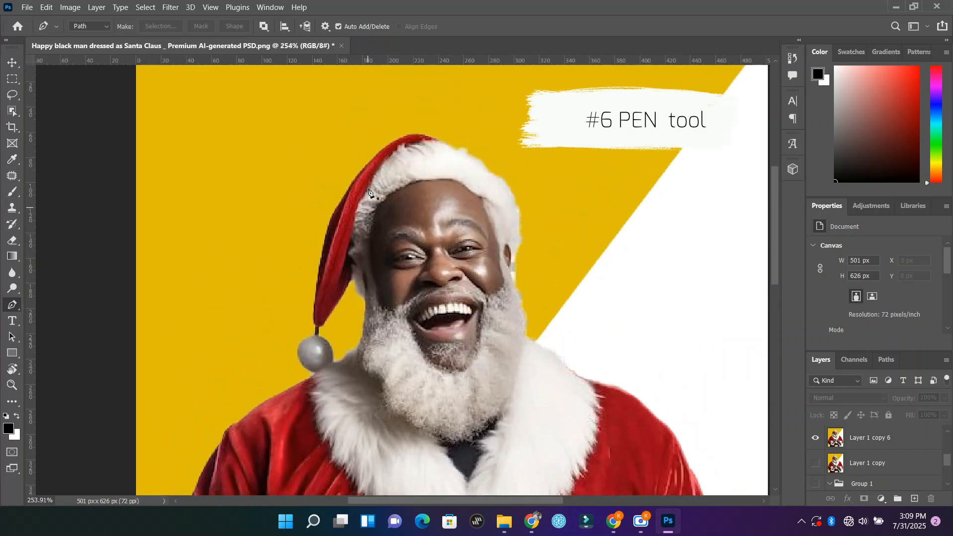
{"action": "scroll", "coordinate": [371, 242], "scroll_direction": "up", "scroll_amount": 3}
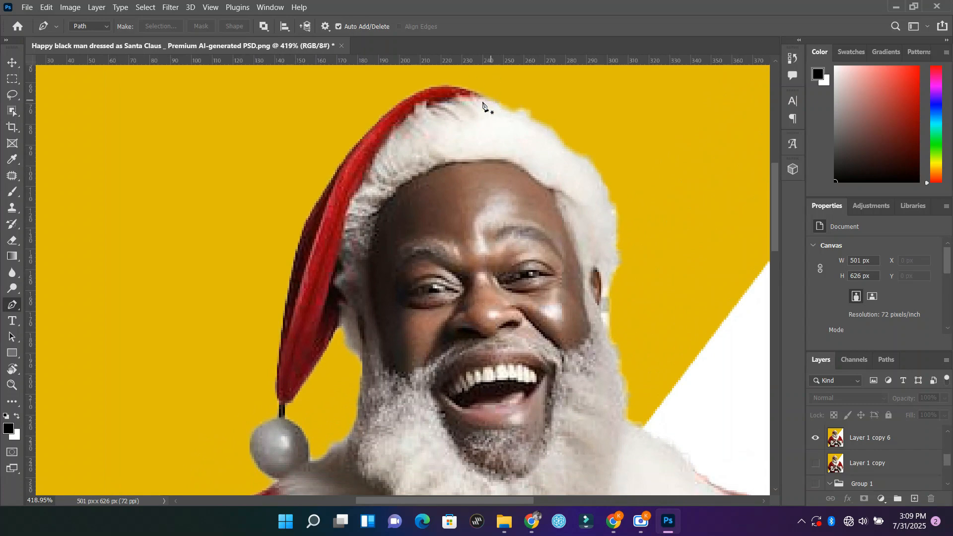
{"action": "left_click", "coordinate": [492, 99]}
{"action": "left_click_drag", "start_coordinate": [395, 107], "coordinate": [366, 128]}
{"action": "key", "text": "ctrl+z"}
{"action": "left_click", "coordinate": [343, 161]}
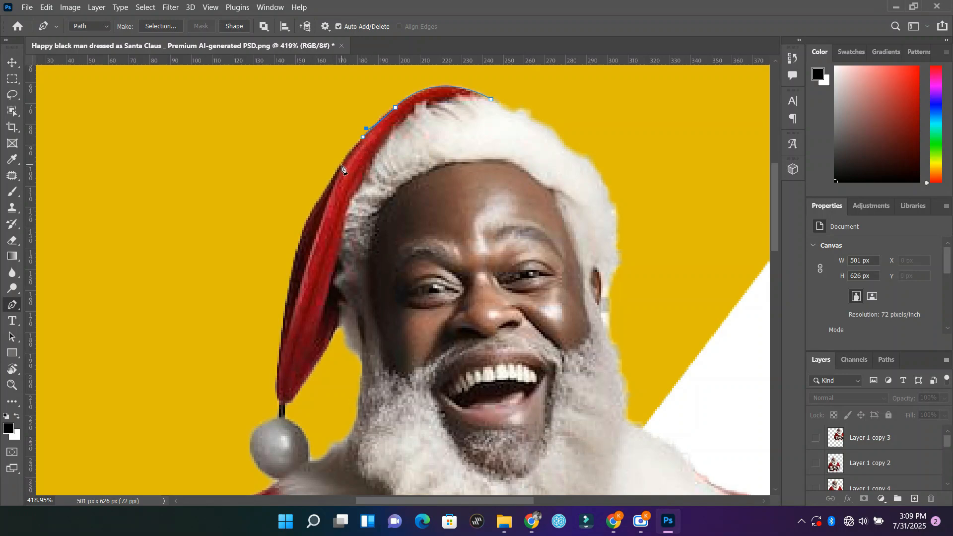
Step: Correct the path's curve on the upper hat and continue it down the middle of the hat's outer edge
{"action": "left_click", "coordinate": [366, 129]}
{"action": "left_click", "coordinate": [364, 137]}
{"action": "key", "text": "ctrl+z"}
{"action": "scroll", "coordinate": [388, 141], "scroll_direction": "up", "scroll_amount": 1}
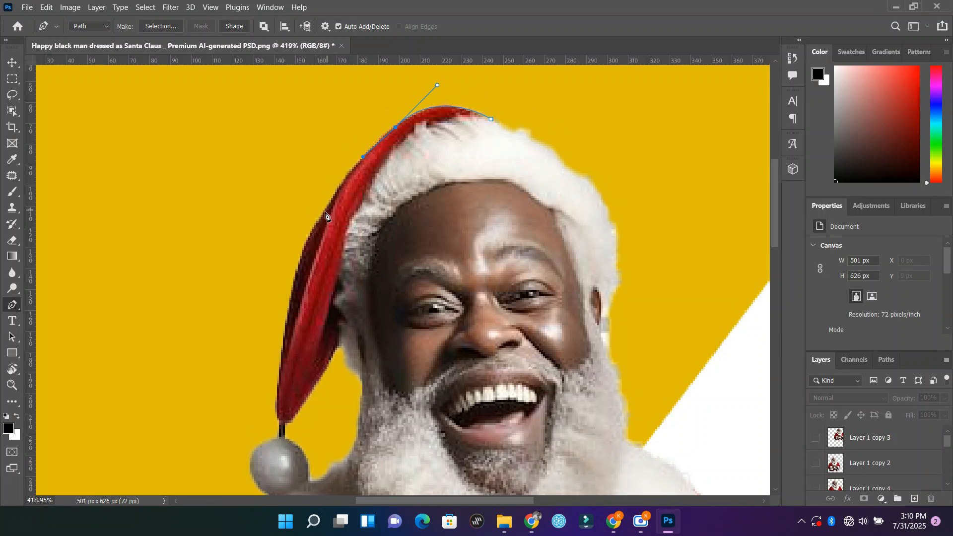
{"action": "left_click_drag", "start_coordinate": [325, 213], "coordinate": [318, 235]}
{"action": "left_click", "coordinate": [304, 240]}
{"action": "key", "text": "ctrl+z"}
{"action": "left_click", "coordinate": [308, 241]}
Step: Trace the path down to the hat's tip, along the cord and around the pompom to the fur collar
{"action": "scroll", "coordinate": [308, 243], "scroll_direction": "down", "scroll_amount": 2}
{"action": "left_click_drag", "start_coordinate": [287, 274], "coordinate": [279, 339]}
{"action": "left_click", "coordinate": [279, 339]}
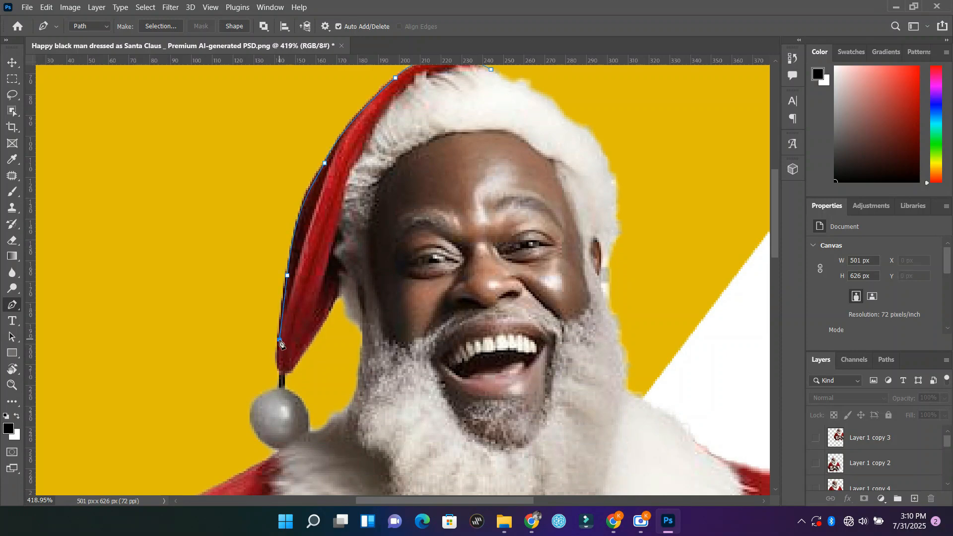
{"action": "left_click", "coordinate": [279, 369]}
{"action": "left_click", "coordinate": [279, 387]}
{"action": "scroll", "coordinate": [253, 422], "scroll_direction": "down", "scroll_amount": 3}
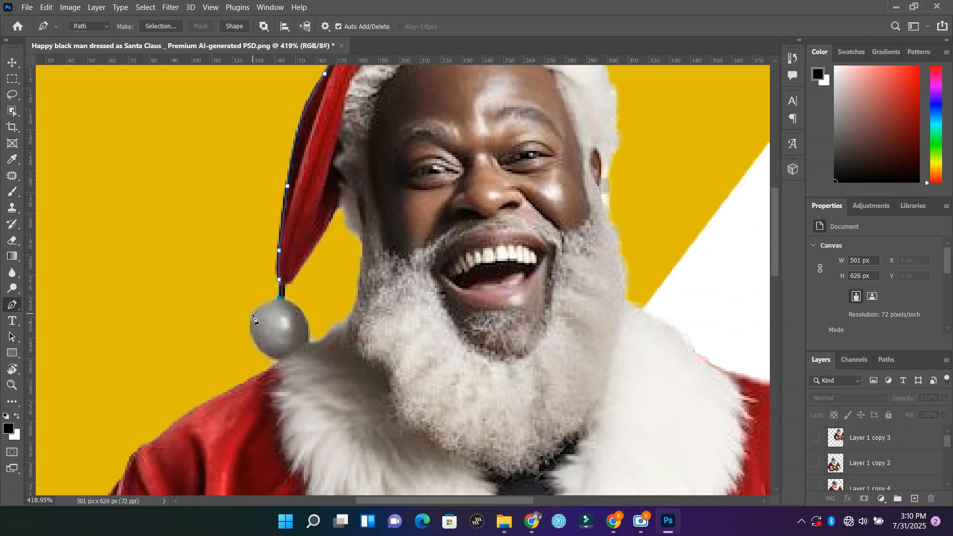
{"action": "left_click_drag", "start_coordinate": [252, 314], "coordinate": [272, 356]}
{"action": "scroll", "coordinate": [278, 367], "scroll_direction": "down", "scroll_amount": 3}
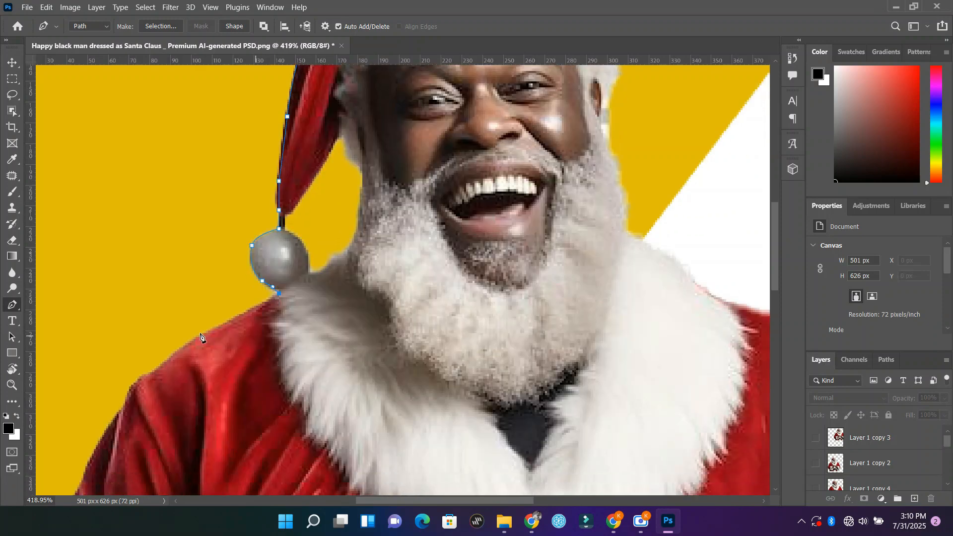
Step: Extend the path from the pompom along the red coat's shoulder to the upper arm
{"action": "left_click", "coordinate": [190, 340]}
{"action": "scroll", "coordinate": [191, 344], "scroll_direction": "down", "scroll_amount": 3}
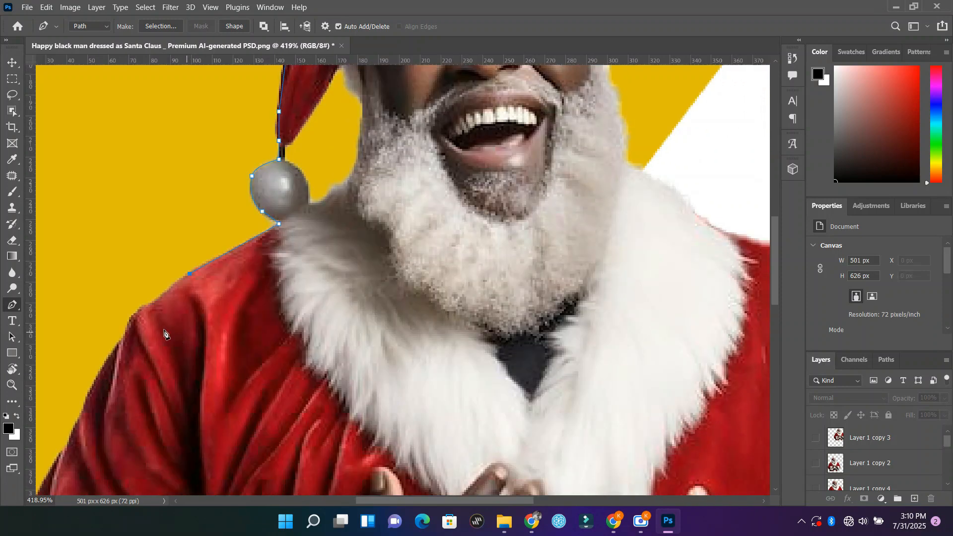
{"action": "left_click", "coordinate": [152, 305]}
{"action": "left_click_drag", "start_coordinate": [130, 325], "coordinate": [127, 330]}
{"action": "left_click", "coordinate": [115, 353]}
{"action": "scroll", "coordinate": [115, 353], "scroll_direction": "down", "scroll_amount": 2}
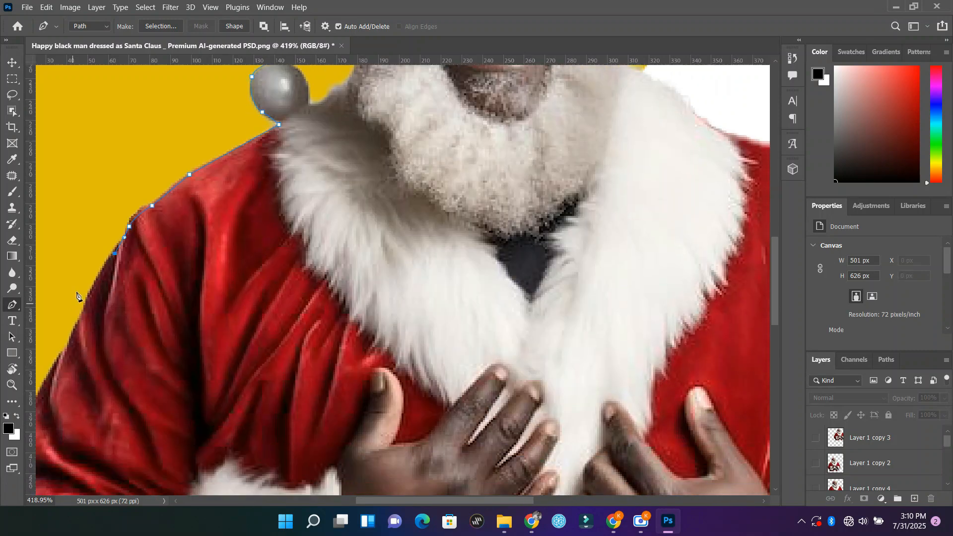
{"action": "left_click", "coordinate": [85, 303]}
Step: Continue the path down the outer edge of the upper sleeve to the elbow crease
{"action": "left_click_drag", "start_coordinate": [370, 503], "coordinate": [323, 504]}
{"action": "scroll", "coordinate": [206, 344], "scroll_direction": "down", "scroll_amount": 3}
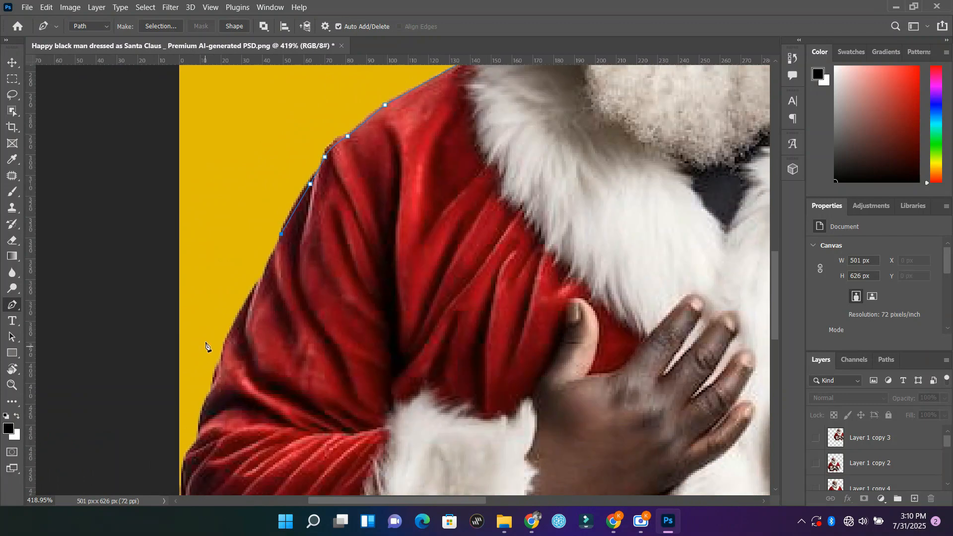
{"action": "left_click_drag", "start_coordinate": [252, 243], "coordinate": [237, 270]}
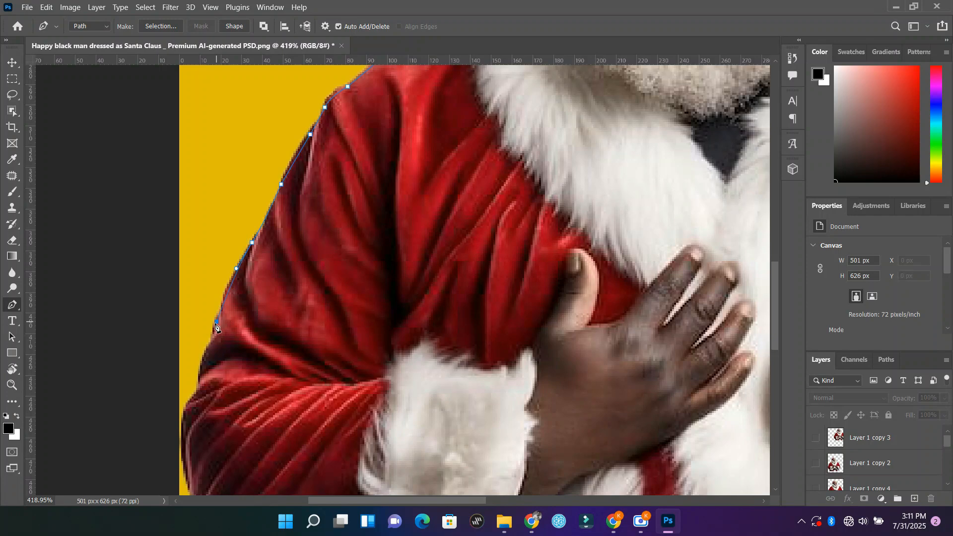
{"action": "left_click", "coordinate": [200, 378]}
{"action": "scroll", "coordinate": [198, 382], "scroll_direction": "down", "scroll_amount": 2}
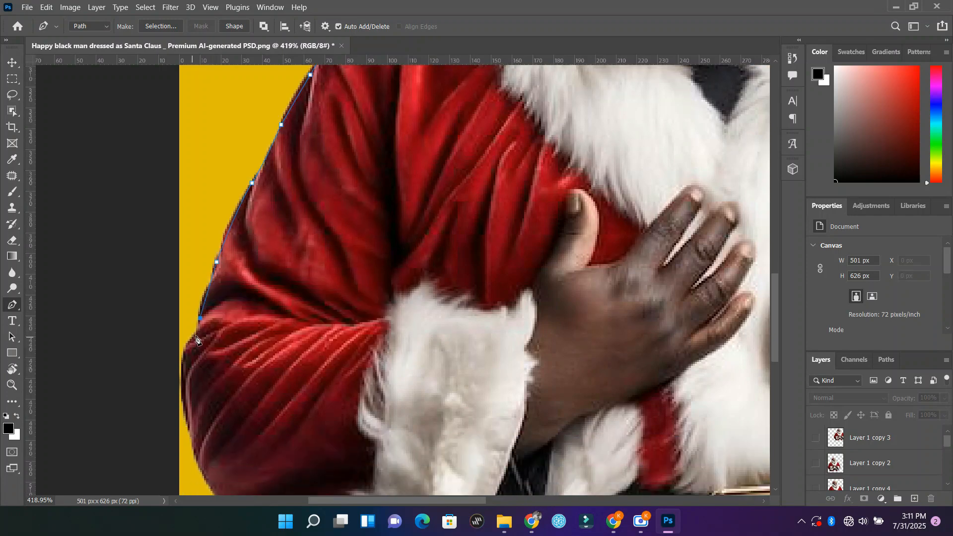
{"action": "left_click", "coordinate": [195, 337]}
{"action": "left_click", "coordinate": [183, 357]}
Step: Trace the path around the elbow and along the sleeve's underside to where it meets the coat
{"action": "scroll", "coordinate": [183, 392], "scroll_direction": "down", "scroll_amount": 1}
{"action": "scroll", "coordinate": [183, 392], "scroll_direction": "down", "scroll_amount": 2}
{"action": "left_click", "coordinate": [182, 353]}
{"action": "left_click", "coordinate": [192, 381]}
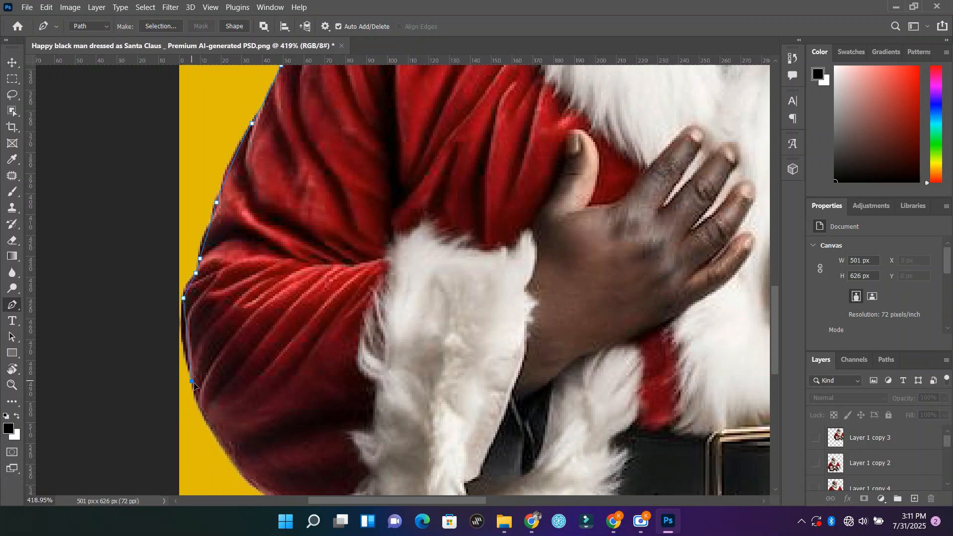
{"action": "left_click", "coordinate": [202, 411]}
{"action": "scroll", "coordinate": [208, 417], "scroll_direction": "down", "scroll_amount": 2}
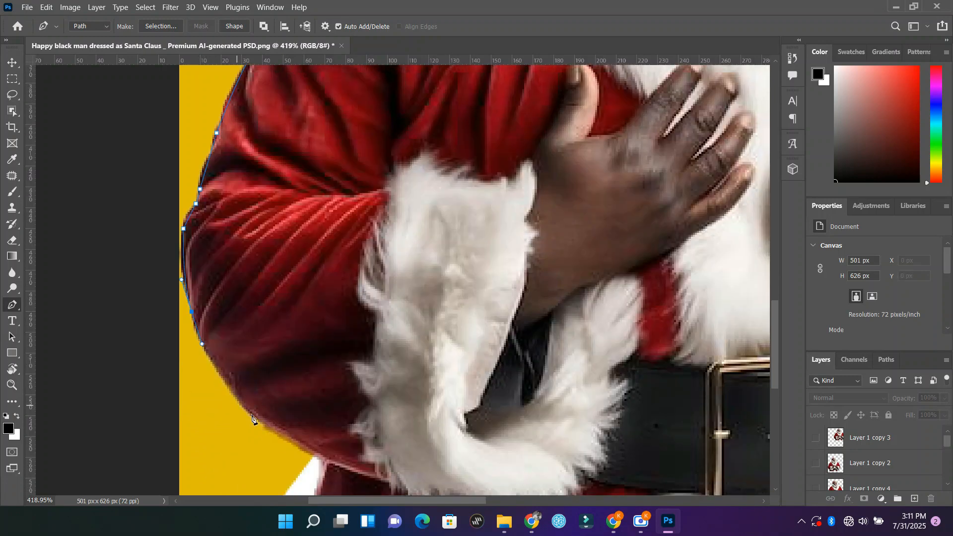
{"action": "left_click", "coordinate": [277, 432]}
{"action": "left_click_drag", "start_coordinate": [279, 433], "coordinate": [319, 459]}
{"action": "scroll", "coordinate": [319, 459], "scroll_direction": "down", "scroll_amount": 5}
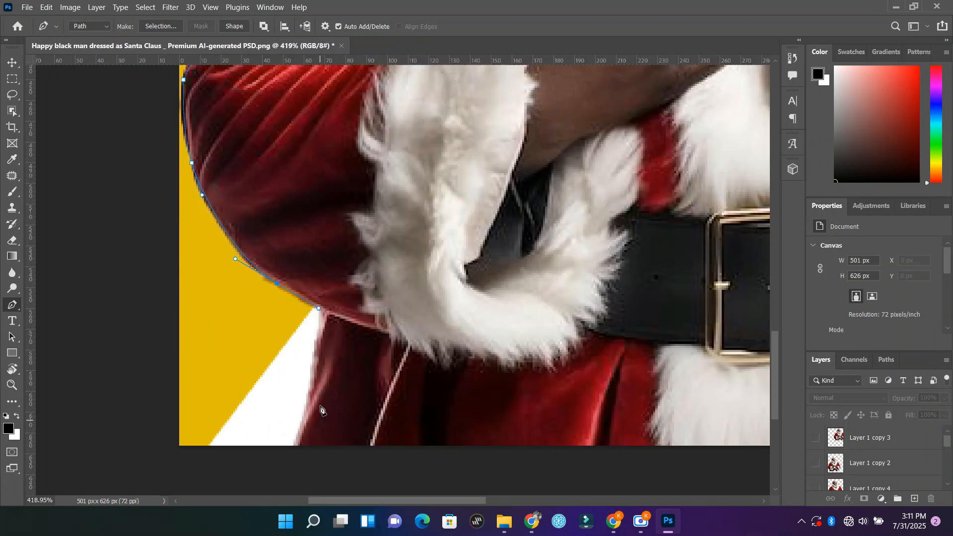
Step: Correct the corner point below the sleeve and trace the path down the coat's edge past the image's lower border
{"action": "left_click", "coordinate": [318, 301]}
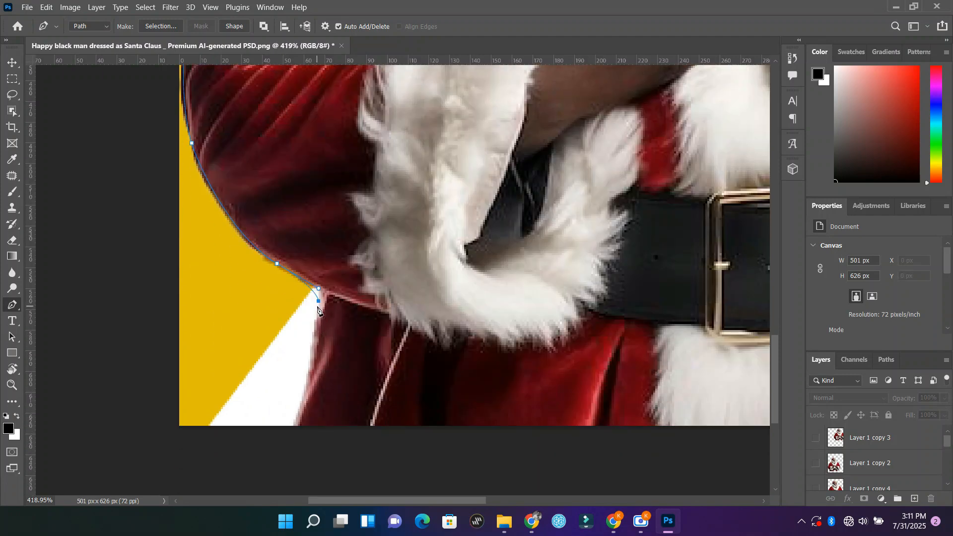
{"action": "key", "text": "ctrl+z"}
{"action": "left_click", "coordinate": [318, 295]}
{"action": "left_click", "coordinate": [308, 377]}
{"action": "left_click", "coordinate": [289, 443]}
Step: Run the path outside the canvas, around its lower and upper left corners, to a point above the hat
{"action": "left_click", "coordinate": [145, 454]}
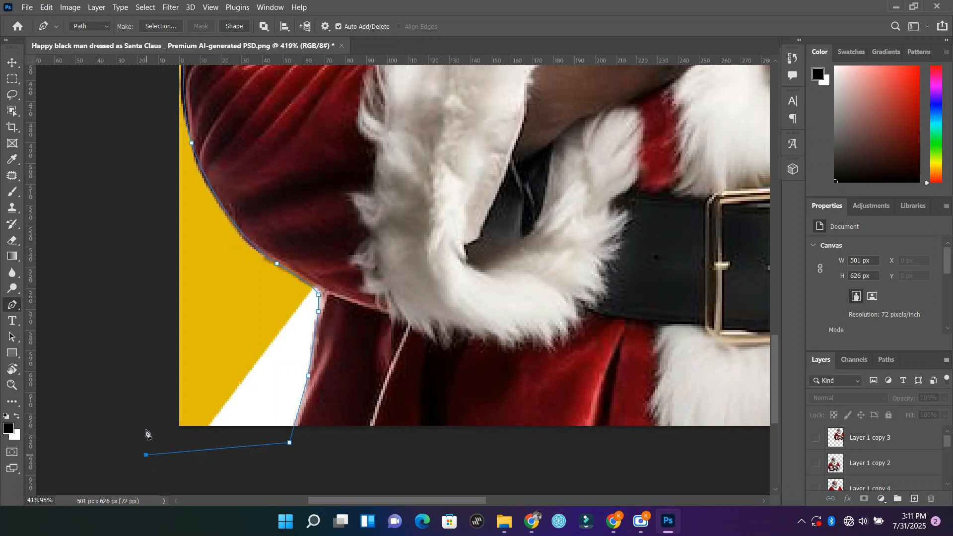
{"action": "left_click", "coordinate": [138, 214]}
{"action": "scroll", "coordinate": [139, 191], "scroll_direction": "up", "scroll_amount": 10}
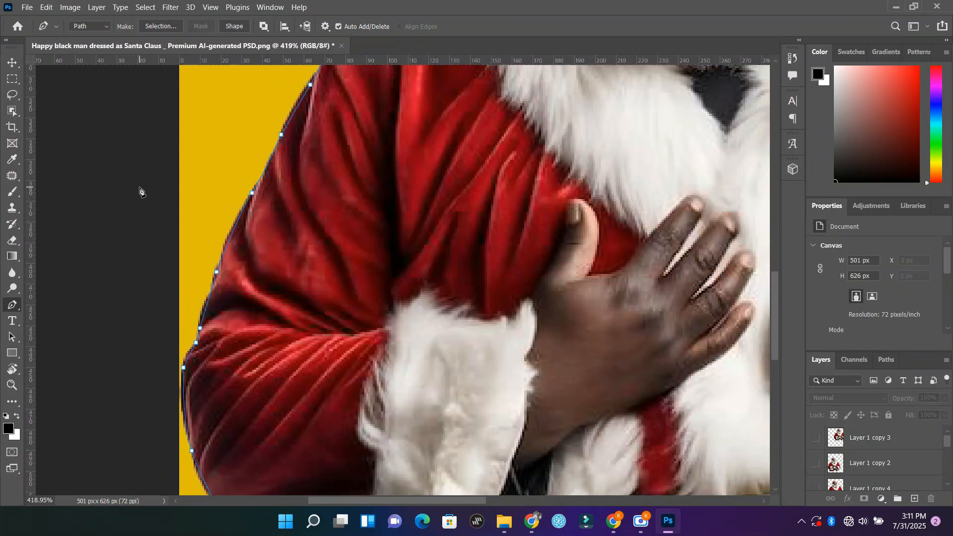
{"action": "scroll", "coordinate": [140, 191], "scroll_direction": "up", "scroll_amount": 12}
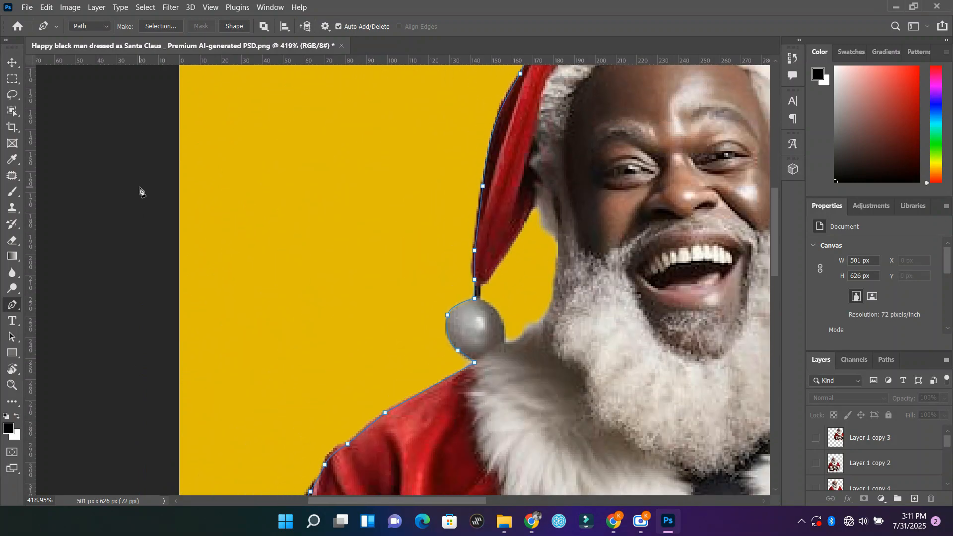
{"action": "scroll", "coordinate": [140, 191], "scroll_direction": "up", "scroll_amount": 10}
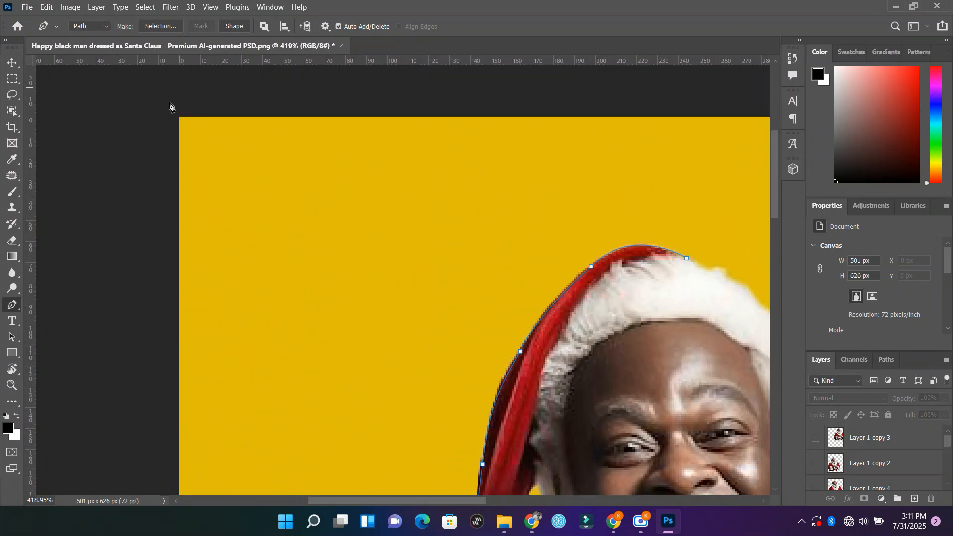
{"action": "left_click", "coordinate": [154, 99]}
{"action": "left_click_drag", "start_coordinate": [674, 96], "coordinate": [680, 96]}
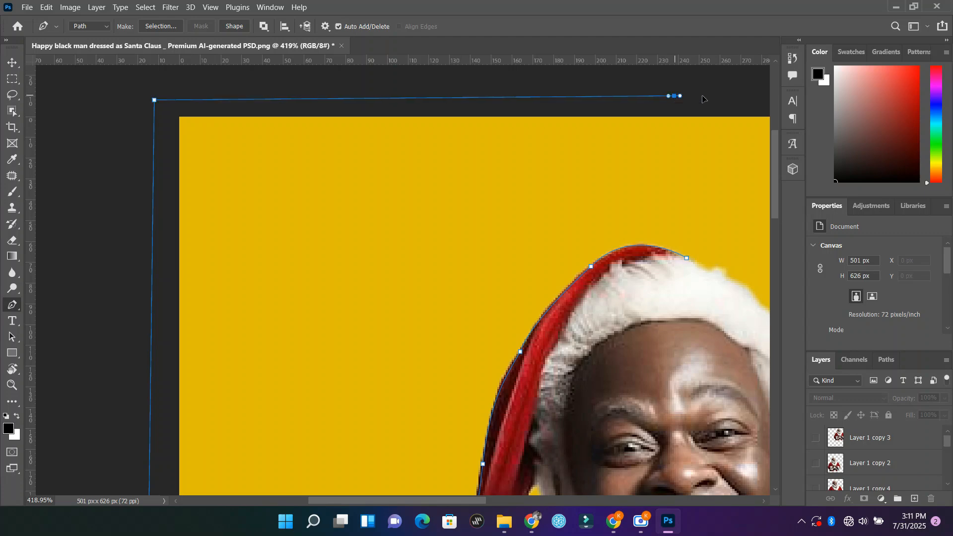
Step: Curve the path through the background on the image's right side and bring it down to the shoulder beside the fur collar
{"action": "scroll", "coordinate": [702, 99], "scroll_direction": "right", "scroll_amount": 10}
{"action": "scroll", "coordinate": [705, 201], "scroll_direction": "down", "scroll_amount": 2}
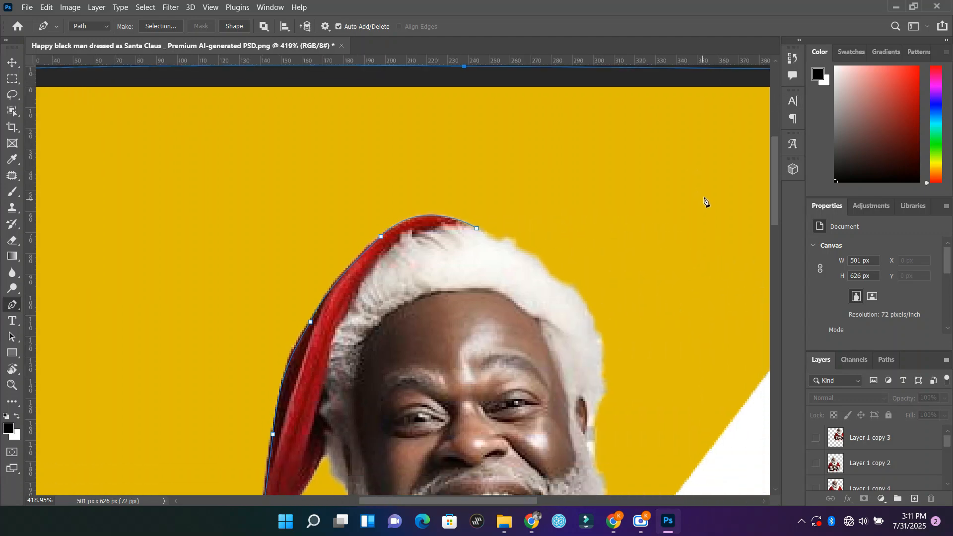
{"action": "scroll", "coordinate": [704, 201], "scroll_direction": "down", "scroll_amount": 2}
{"action": "left_click", "coordinate": [755, 225]}
{"action": "left_click", "coordinate": [695, 351]}
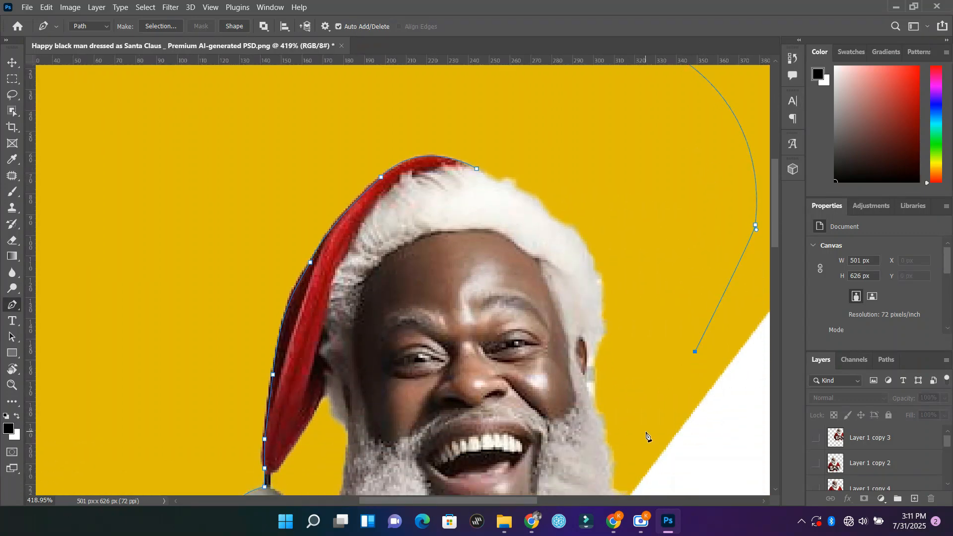
{"action": "scroll", "coordinate": [646, 437], "scroll_direction": "down", "scroll_amount": 3}
{"action": "left_click", "coordinate": [739, 447]}
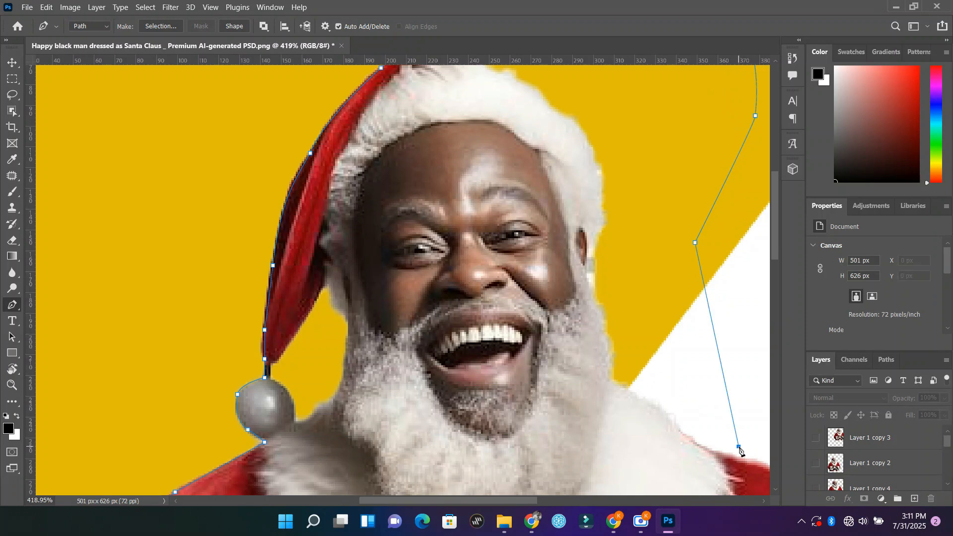
Step: Trace the path along the fur collar and up the side of the beard and face to the hat's fur trim
{"action": "left_click", "coordinate": [730, 453]}
{"action": "left_click_drag", "start_coordinate": [682, 432], "coordinate": [613, 380]}
{"action": "left_click", "coordinate": [610, 375]}
{"action": "left_click", "coordinate": [612, 359]}
{"action": "left_click_drag", "start_coordinate": [604, 319], "coordinate": [600, 305]}
{"action": "left_click", "coordinate": [596, 294]}
{"action": "left_click_drag", "start_coordinate": [595, 257], "coordinate": [602, 226]}
{"action": "left_click_drag", "start_coordinate": [601, 174], "coordinate": [570, 123]}
Step: Correct the misplaced segment and trace the path over the hat's fur trim, closing it at the starting anchor
{"action": "scroll", "coordinate": [559, 117], "scroll_direction": "up", "scroll_amount": 3}
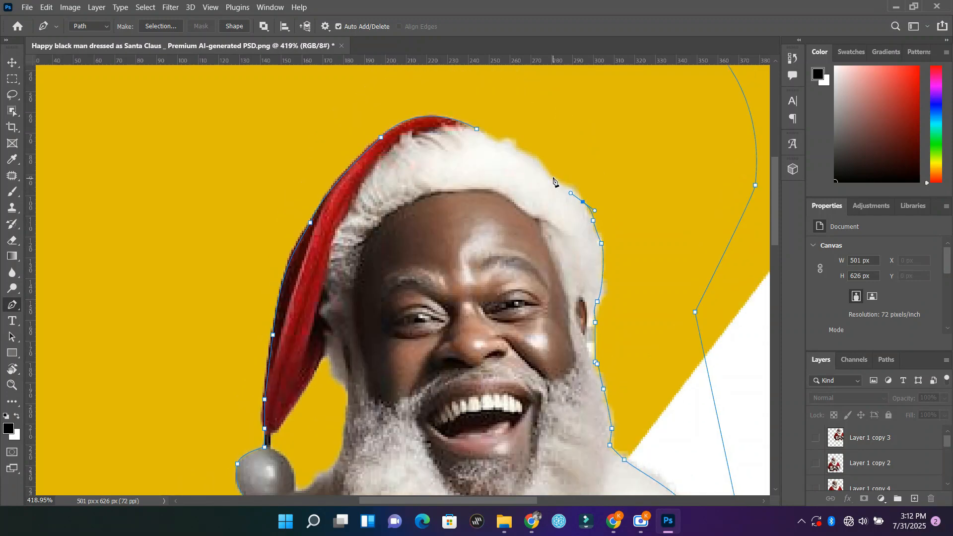
{"action": "left_click", "coordinate": [554, 175]}
{"action": "left_click_drag", "start_coordinate": [527, 158], "coordinate": [517, 151]}
{"action": "key", "text": "ctrl+z"}
{"action": "left_click", "coordinate": [592, 220]}
{"action": "left_click_drag", "start_coordinate": [574, 191], "coordinate": [541, 163]}
{"action": "left_click", "coordinate": [512, 148]}
{"action": "left_click_drag", "start_coordinate": [498, 141], "coordinate": [482, 131]}
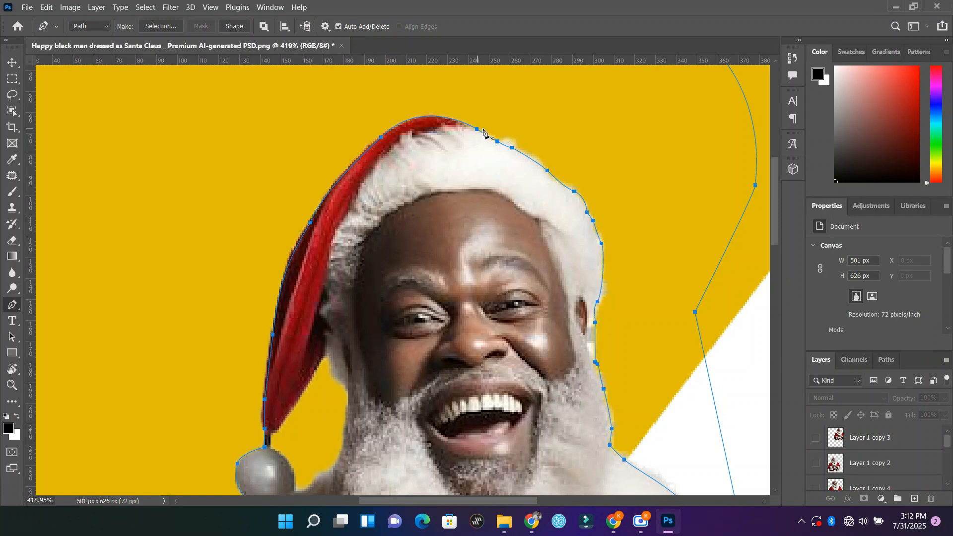
Step: Convert the closed path into a new anti-aliased selection with a feather radius of 50 pixels
{"action": "right_click", "coordinate": [560, 108]}
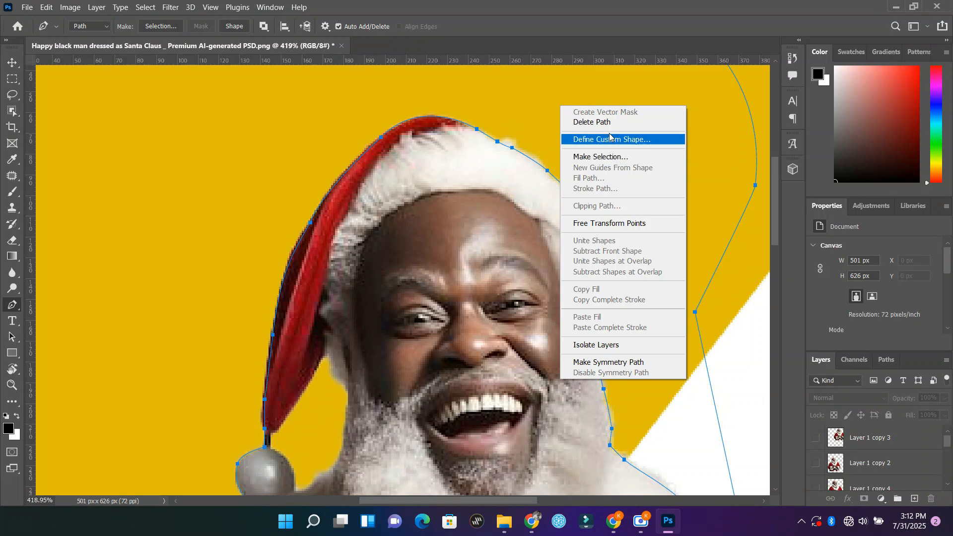
{"action": "left_click", "coordinate": [522, 100]}
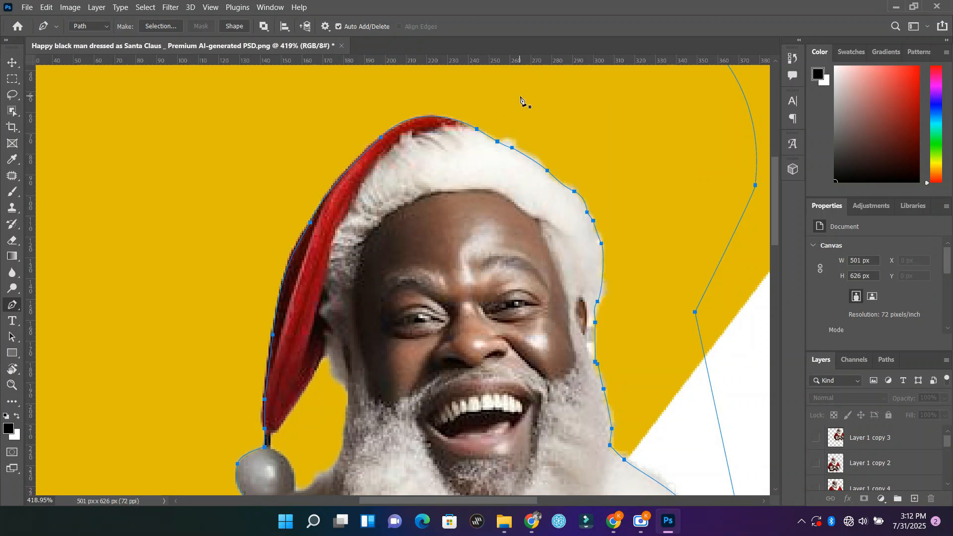
{"action": "scroll", "coordinate": [575, 126], "scroll_direction": "down", "scroll_amount": 1}
{"action": "scroll", "coordinate": [576, 129], "scroll_direction": "down", "scroll_amount": 5}
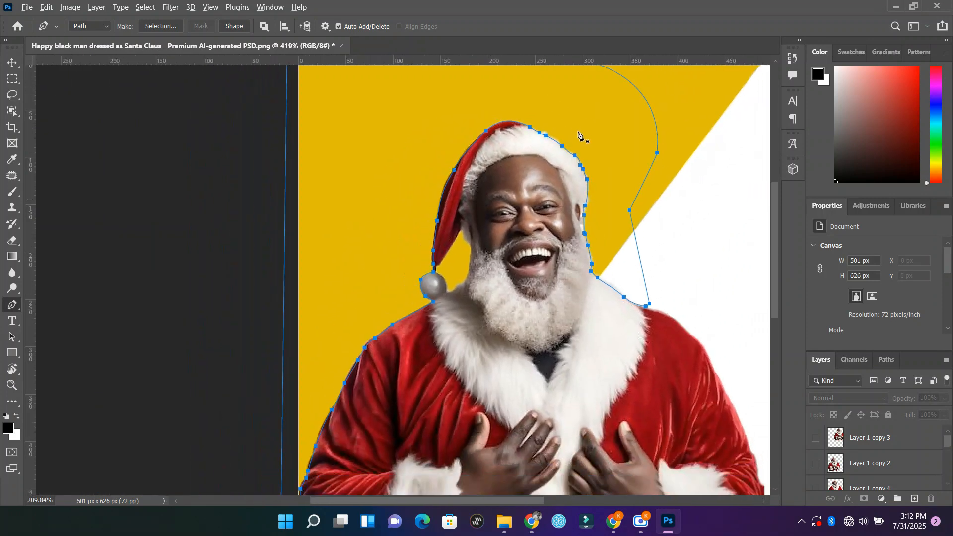
{"action": "scroll", "coordinate": [589, 197], "scroll_direction": "up", "scroll_amount": 3}
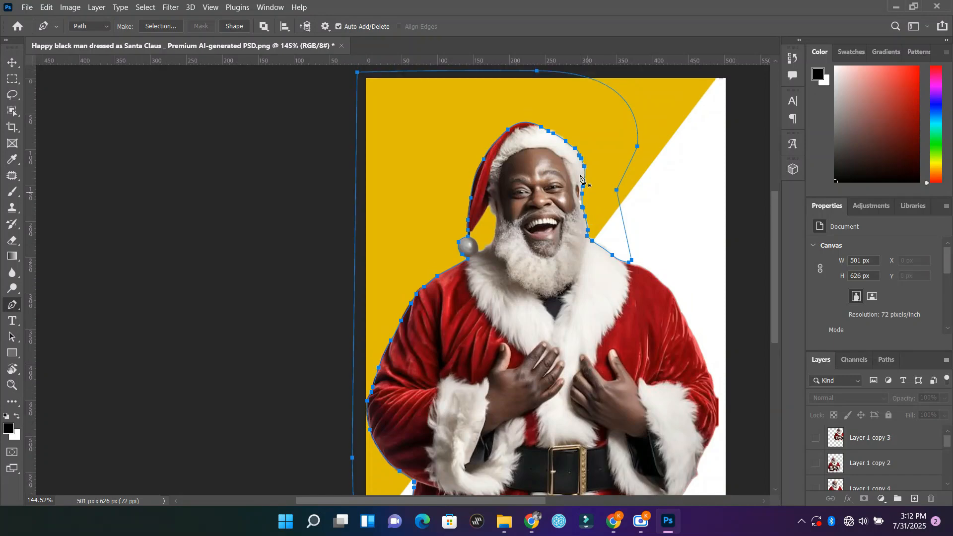
{"action": "right_click", "coordinate": [447, 132]}
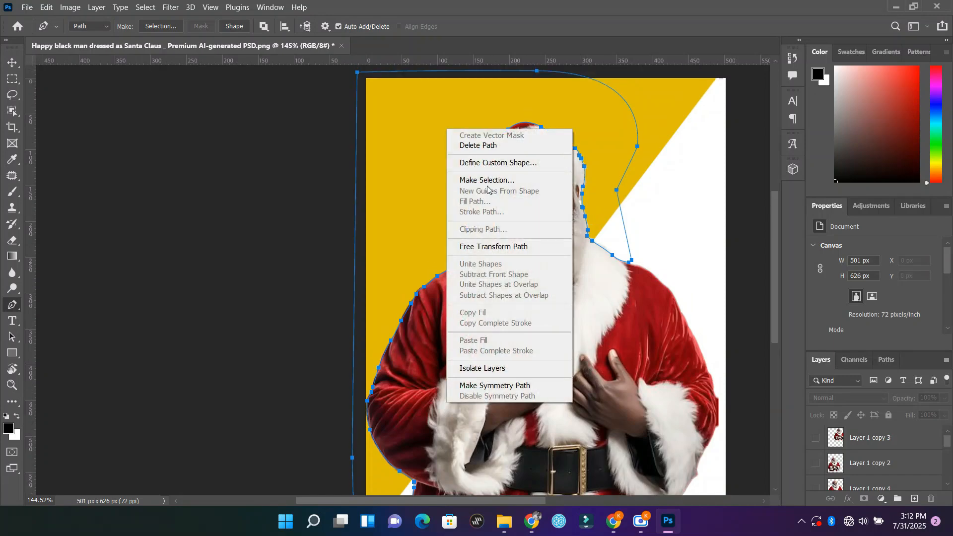
{"action": "left_click", "coordinate": [489, 180]}
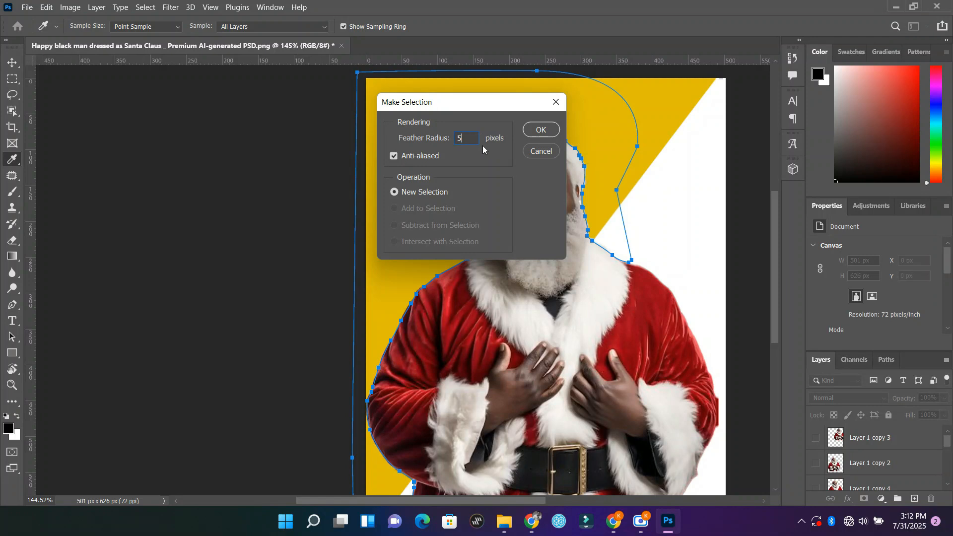
{"action": "left_click", "coordinate": [539, 130]}
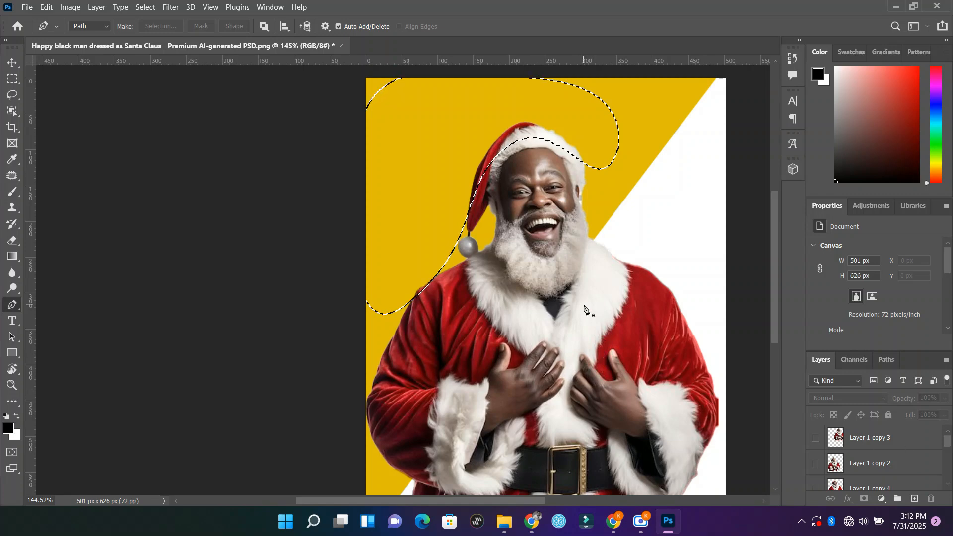
Step: Make Layer 1 copy 6 active, try deleting the heavily feathered area, and undo back to the path
{"action": "key", "text": "v"}
{"action": "key", "text": "ctrl+j"}
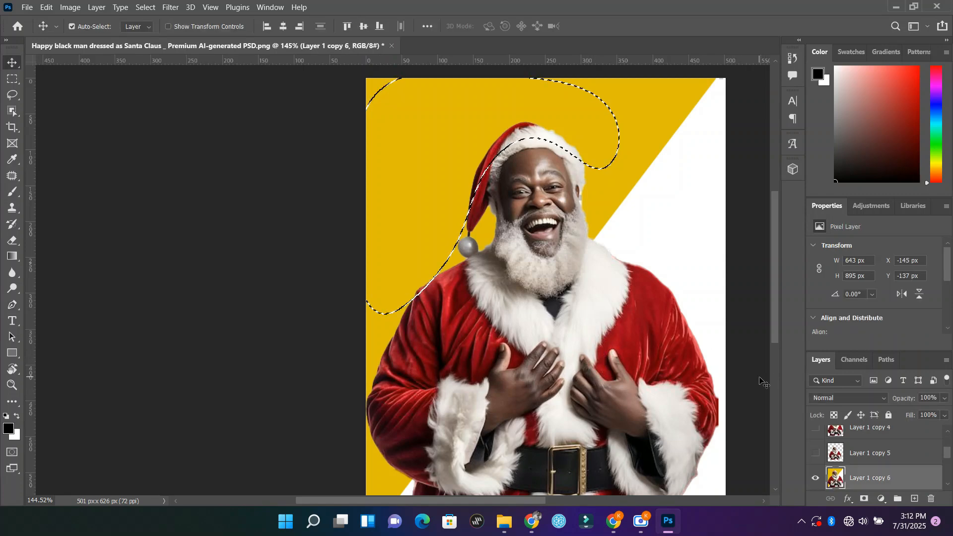
{"action": "key", "text": "Delete"}
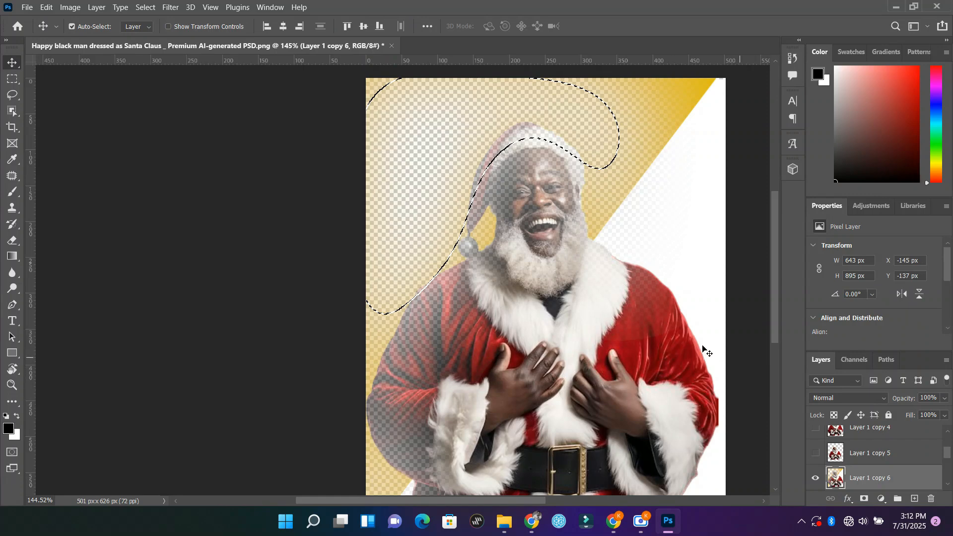
{"action": "key", "text": "ctrl+z"}
{"action": "key", "text": "ctrl+z"}
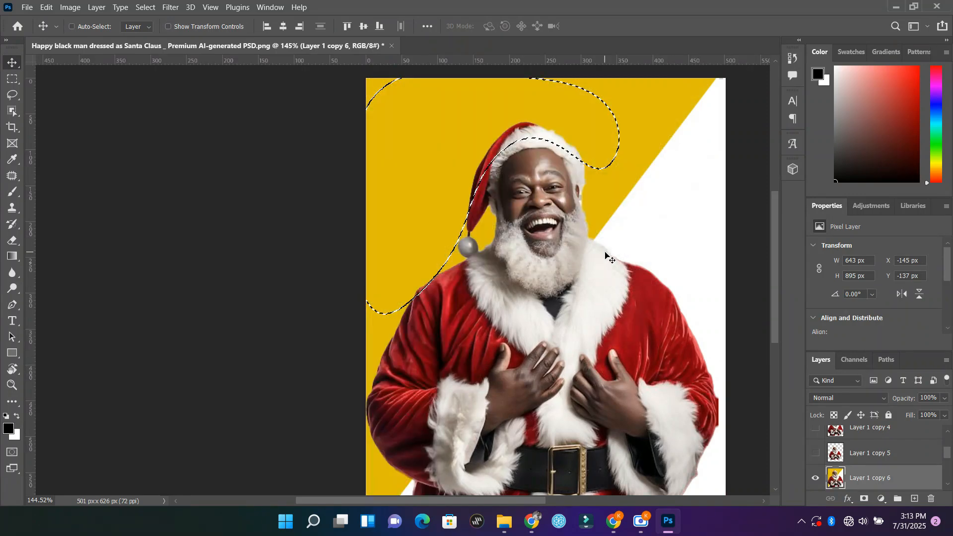
{"action": "key", "text": "ctrl"}
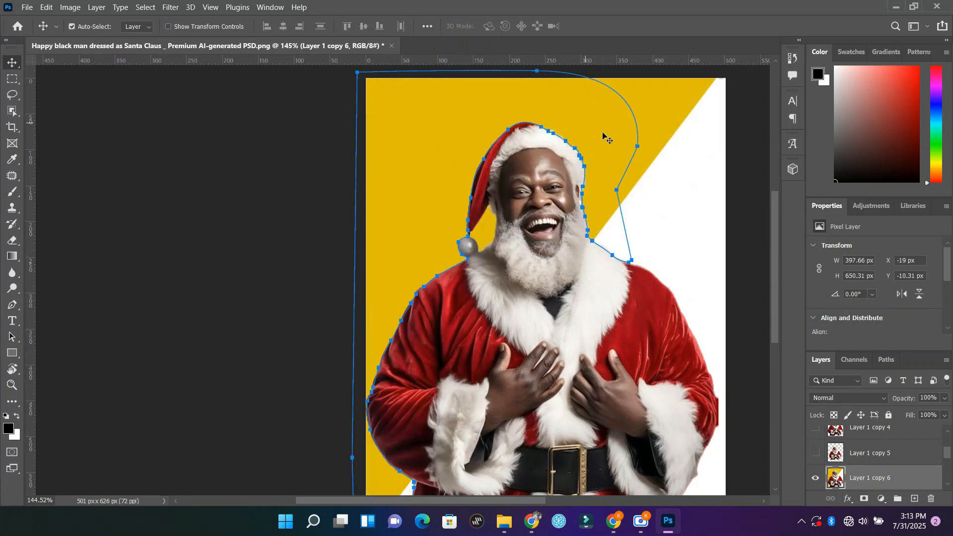
Step: Convert the path into a selection with a 10-pixel feather radius and delete the selected background
{"action": "right_click", "coordinate": [603, 134]}
{"action": "right_click", "coordinate": [569, 96]}
{"action": "left_click", "coordinate": [532, 111]}
{"action": "key", "text": "p"}
{"action": "right_click", "coordinate": [506, 109]}
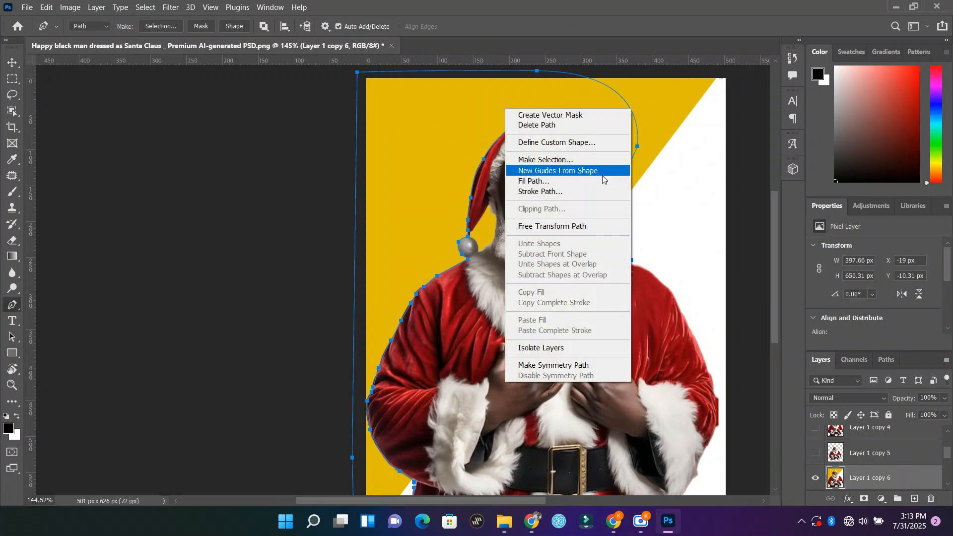
{"action": "left_click", "coordinate": [585, 161]}
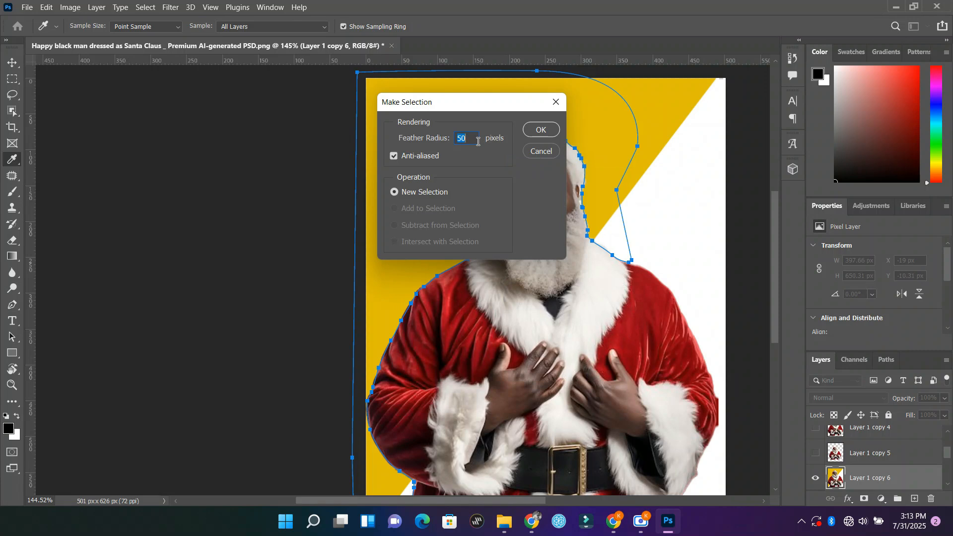
{"action": "type", "text": "0"}
{"action": "key", "text": "Return"}
{"action": "key", "text": "Delete"}
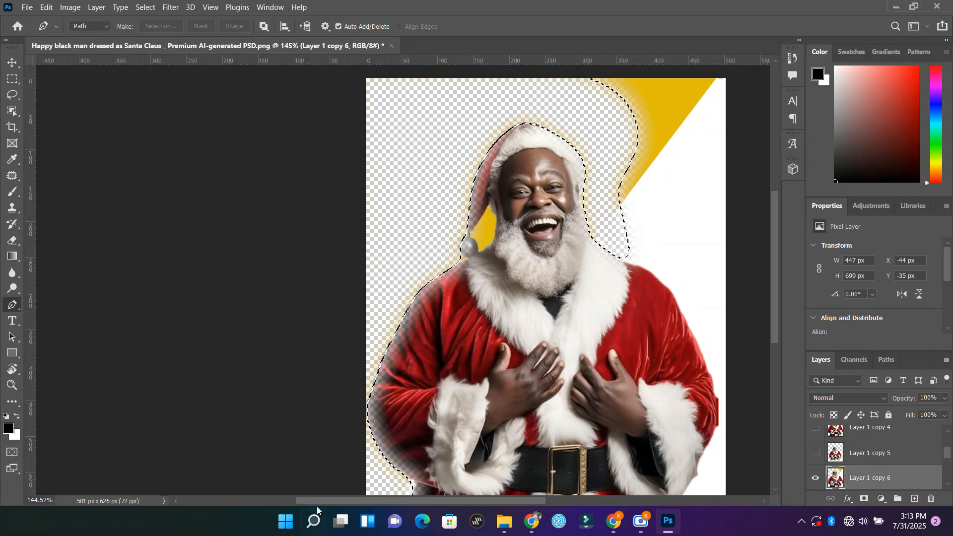
Step: Inspect the softened cutout edge, and undo the 10-pixel feathered deletion and selection to restore the path
{"action": "scroll", "coordinate": [535, 302], "scroll_direction": "down", "scroll_amount": 2}
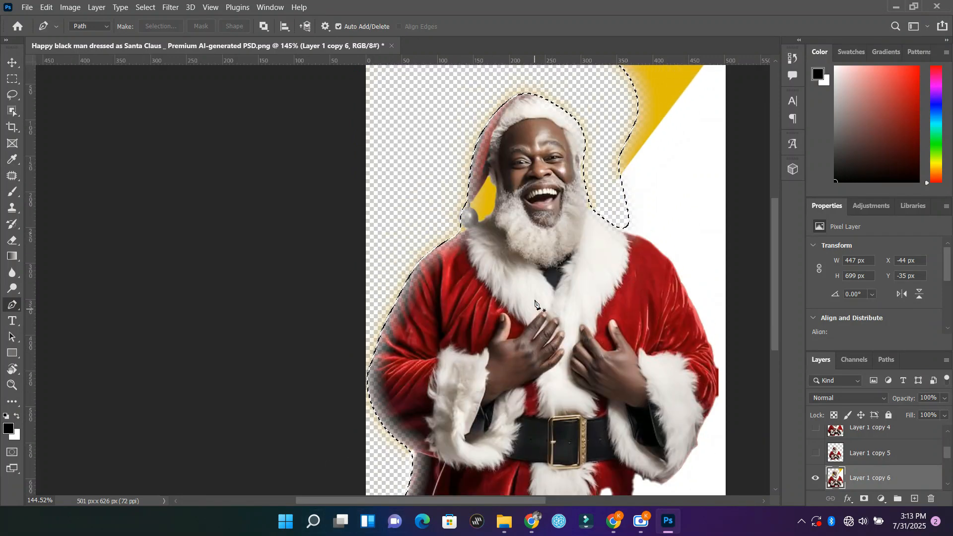
{"action": "scroll", "coordinate": [535, 300], "scroll_direction": "up", "scroll_amount": 1}
{"action": "key", "text": "ctrl+z"}
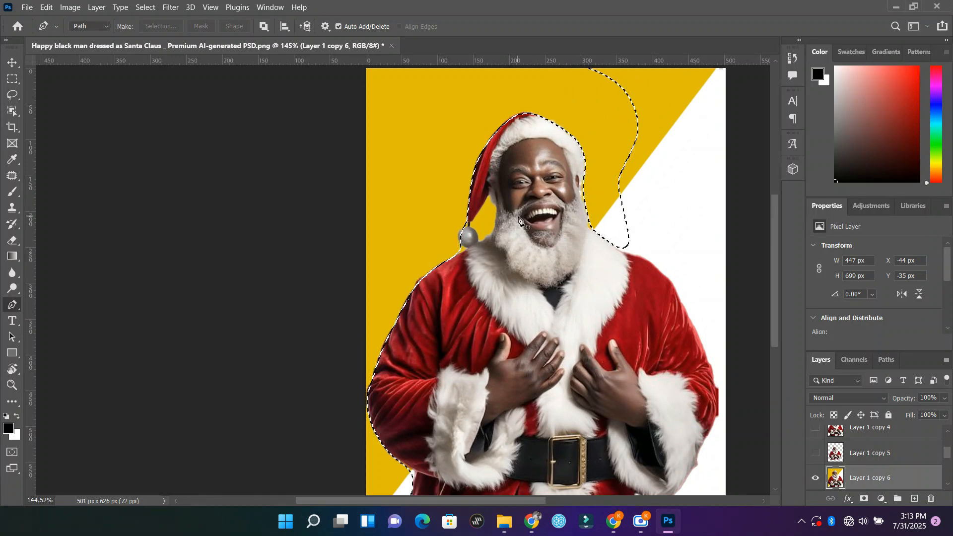
{"action": "key", "text": "ctrl+z"}
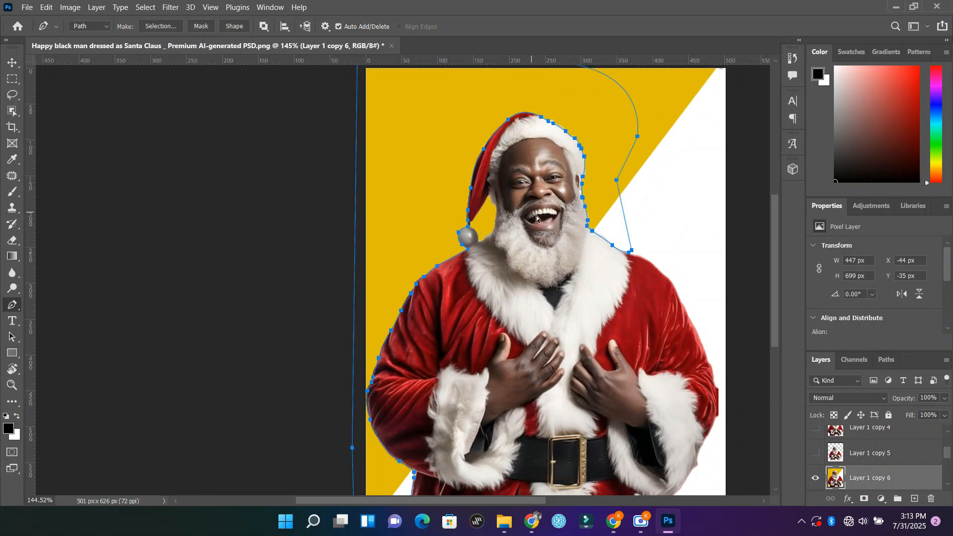
Step: Convert the path into a selection with a smaller feather radius, delete the selected background, and deselect
{"action": "right_click", "coordinate": [599, 116]}
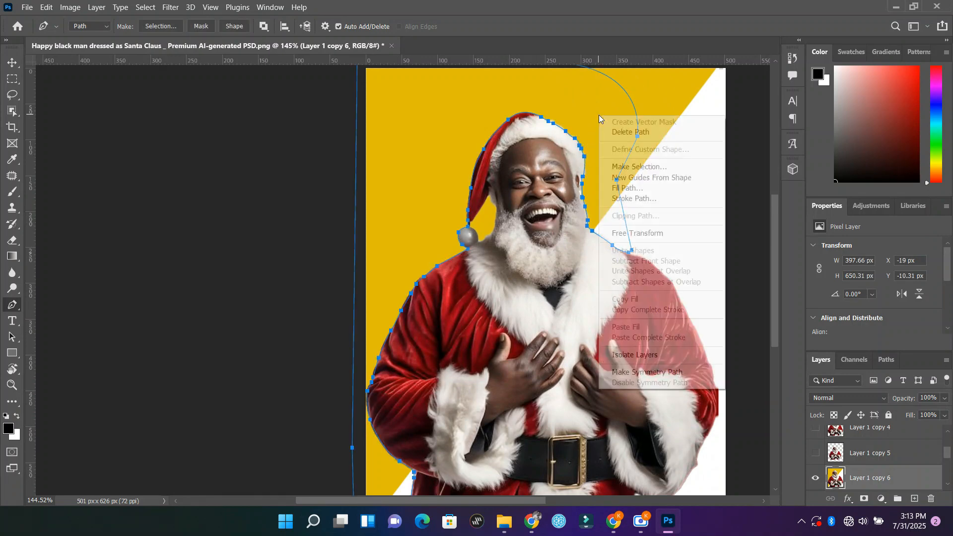
{"action": "left_click", "coordinate": [636, 167]}
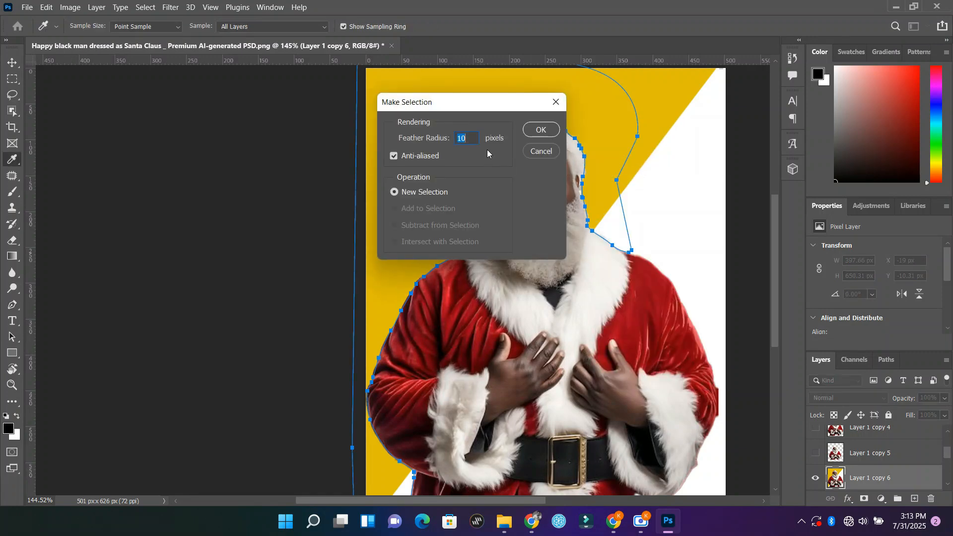
{"action": "key", "text": "Return"}
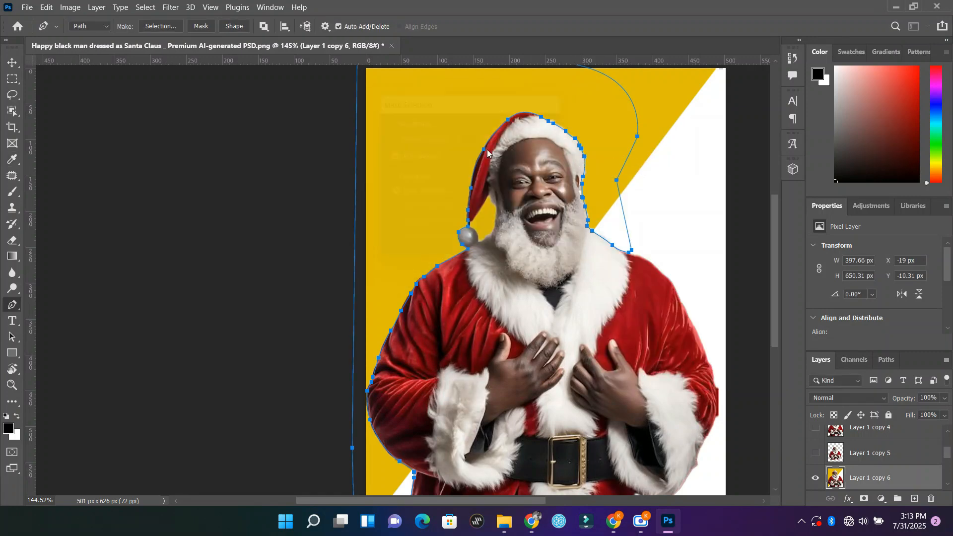
{"action": "key", "text": "Delete"}
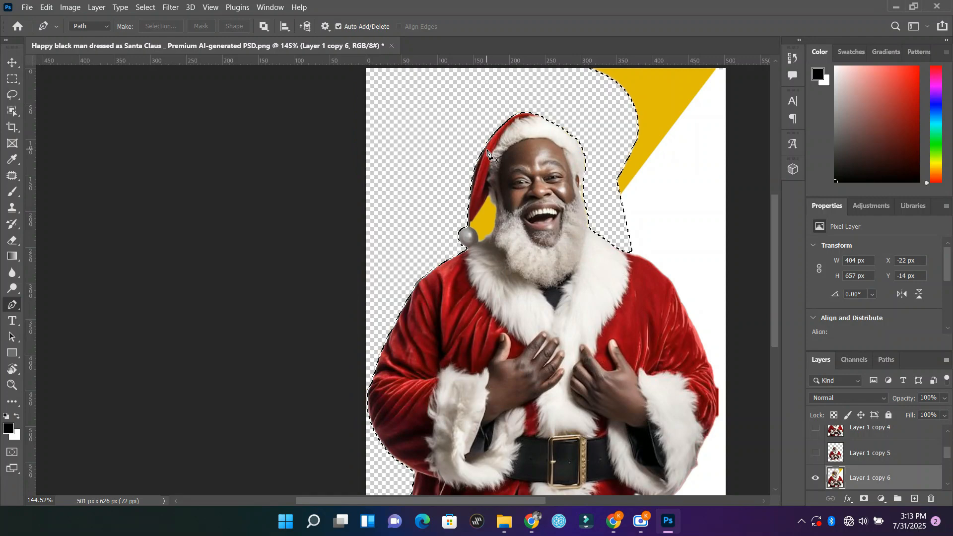
{"action": "key", "text": "ctrl+d"}
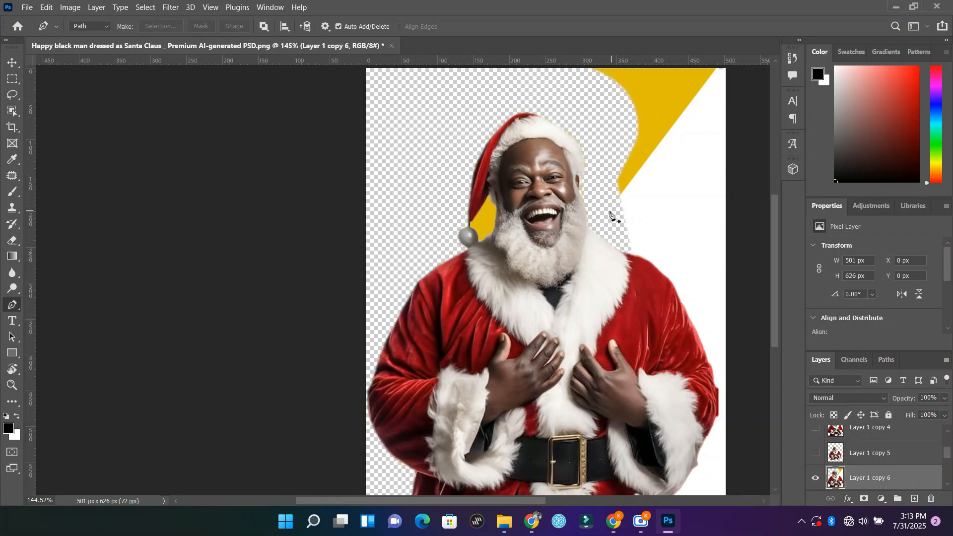
Step: Undo the deselection, the background deletion and the selection to return to the path
{"action": "key", "text": "ctrl+z"}
{"action": "key", "text": "ctrl+z"}
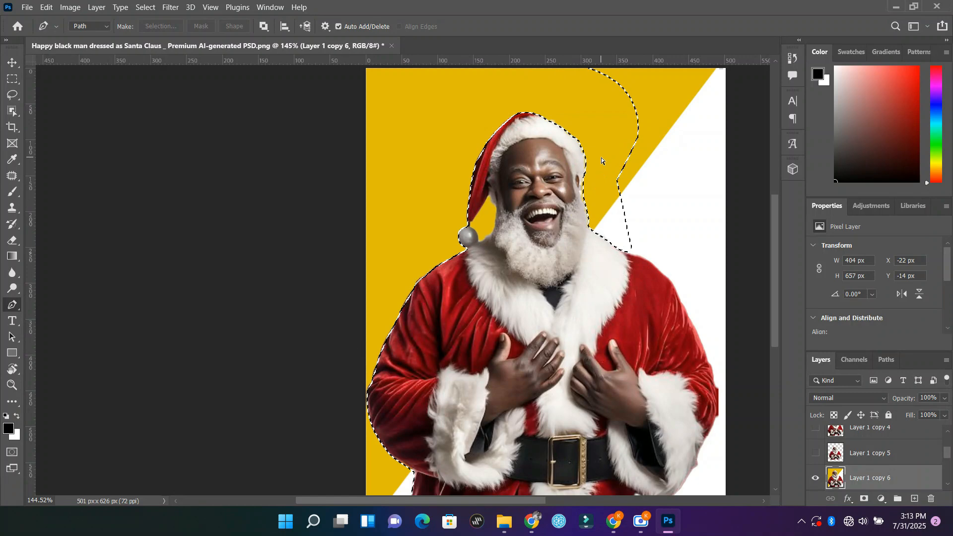
{"action": "key", "text": "ctrl+z"}
Step: Convert the path into a selection with a 0.5-pixel feather radius, delete the selected background, and deselect
{"action": "right_click", "coordinate": [605, 128]}
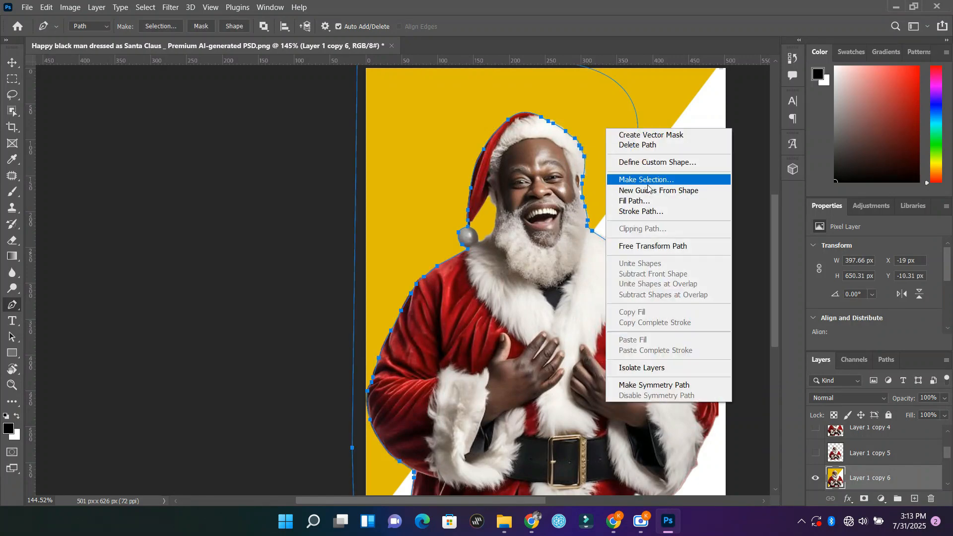
{"action": "left_click", "coordinate": [620, 181]}
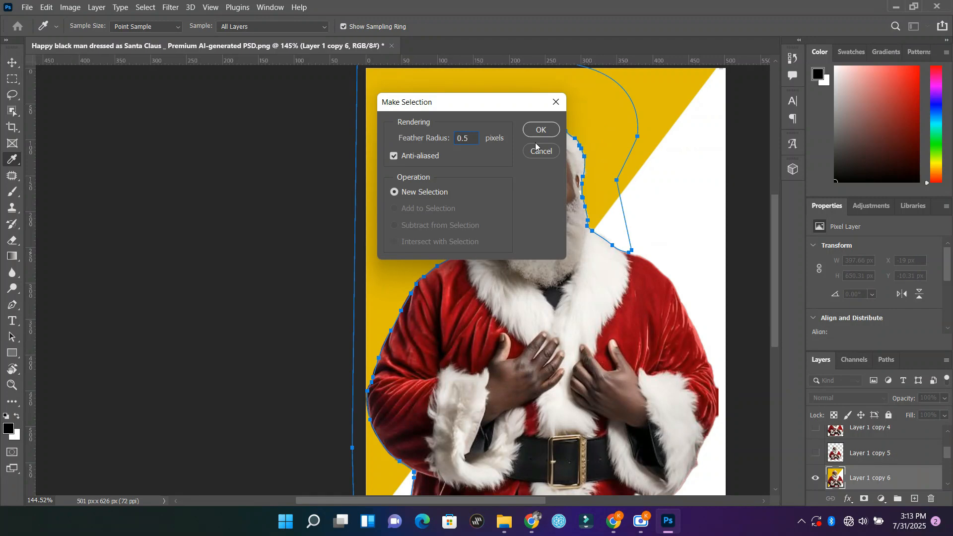
{"action": "key", "text": "Return"}
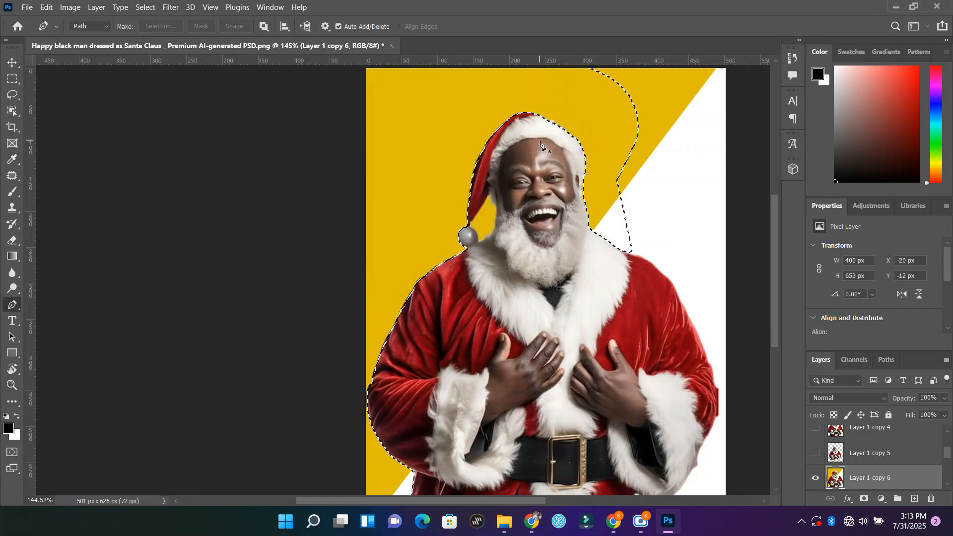
{"action": "key", "text": "Delete"}
{"action": "key", "text": "ctrl+d"}
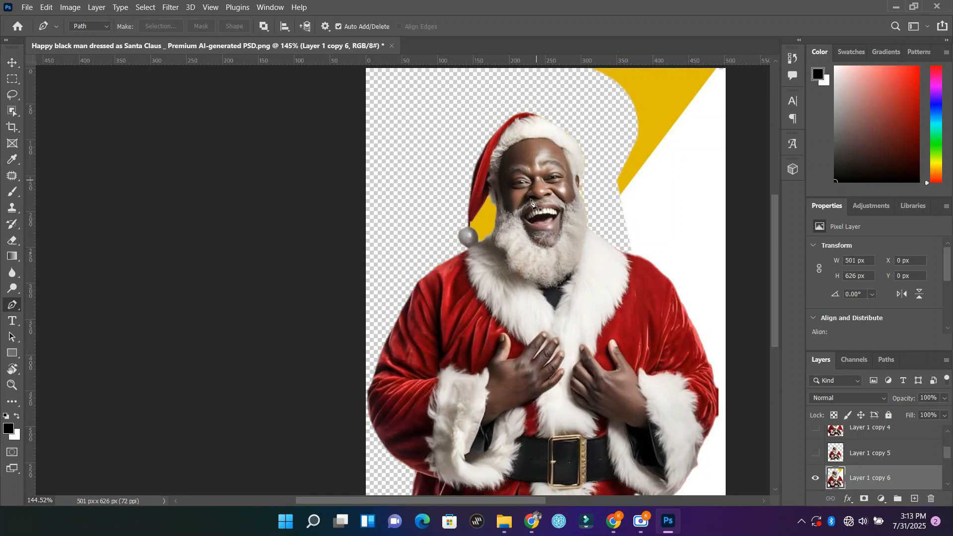
Step: Start a new path at the fur collar and trace over the other shoulder and down the outer sleeve to the cuff
{"action": "scroll", "coordinate": [531, 201], "scroll_direction": "down", "scroll_amount": 3}
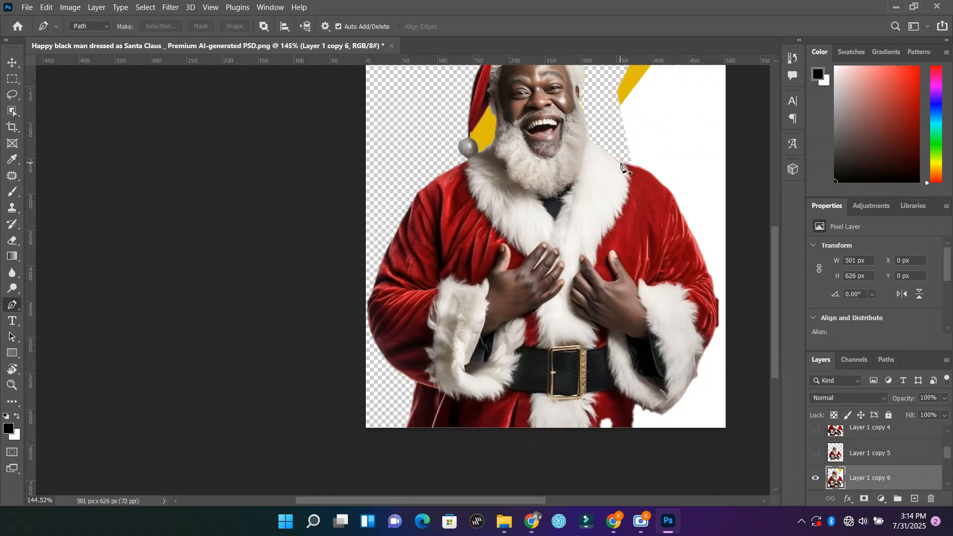
{"action": "left_click", "coordinate": [623, 163]}
{"action": "left_click_drag", "start_coordinate": [656, 179], "coordinate": [686, 228]}
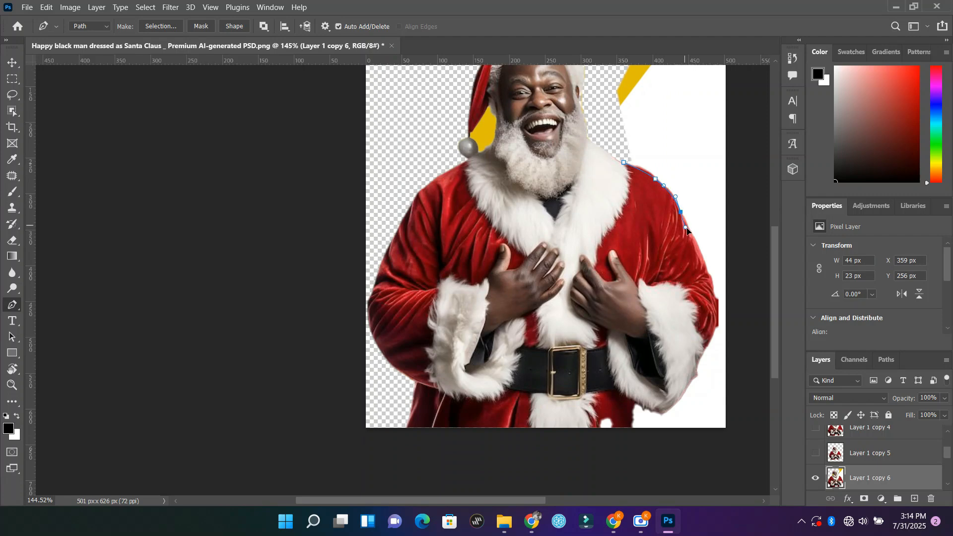
{"action": "left_click_drag", "start_coordinate": [709, 274], "coordinate": [710, 281]}
{"action": "left_click", "coordinate": [714, 298]}
{"action": "left_click_drag", "start_coordinate": [709, 342], "coordinate": [701, 356]}
{"action": "scroll", "coordinate": [704, 356], "scroll_direction": "down", "scroll_amount": 2}
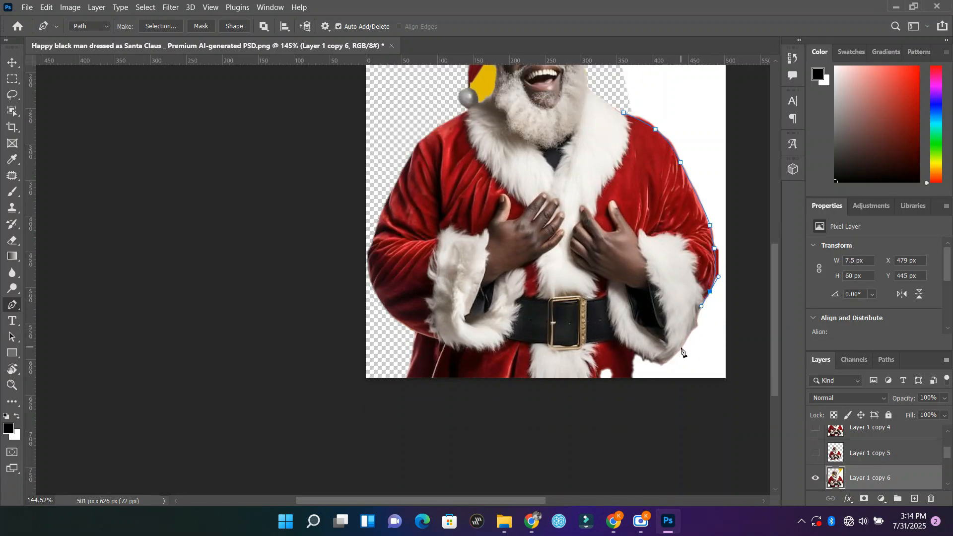
Step: Continue the path around the fur cuff to the coat's lower edge and out past the canvas corner
{"action": "left_click", "coordinate": [681, 347]}
{"action": "left_click", "coordinate": [668, 361]}
{"action": "left_click_drag", "start_coordinate": [648, 362], "coordinate": [647, 361]}
{"action": "left_click", "coordinate": [636, 353]}
{"action": "left_click", "coordinate": [633, 357]}
{"action": "left_click", "coordinate": [632, 385]}
{"action": "left_click", "coordinate": [743, 413]}
Step: Route the path outside the canvas, down through the cleared area beside the head, and close it at the fur collar
{"action": "scroll", "coordinate": [774, 171], "scroll_direction": "up", "scroll_amount": 5}
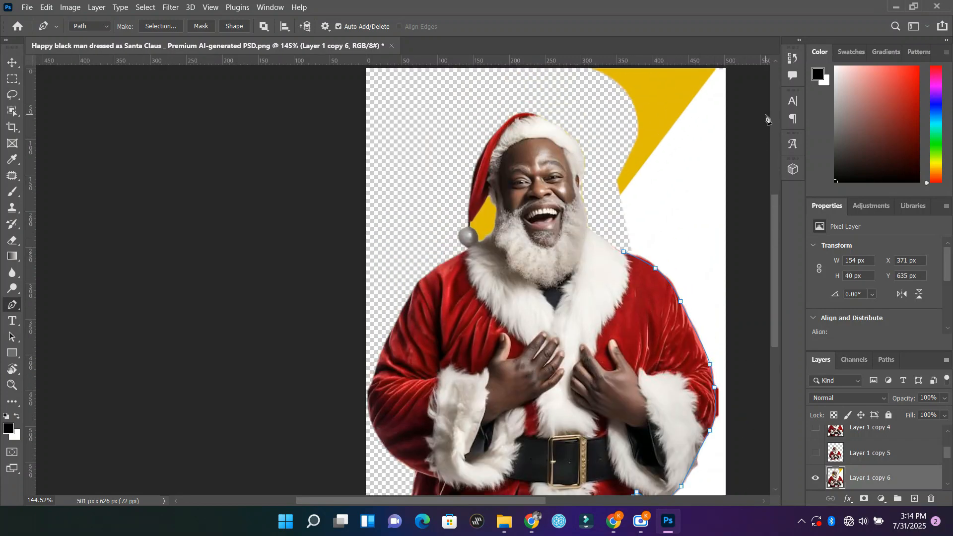
{"action": "left_click", "coordinate": [754, 92]}
{"action": "left_click", "coordinate": [541, 90]}
{"action": "left_click", "coordinate": [577, 132]}
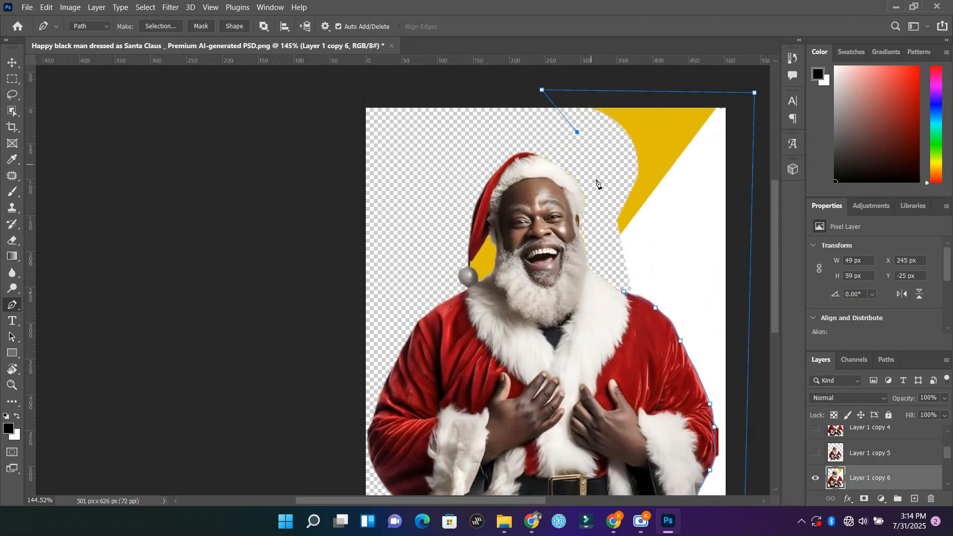
{"action": "left_click", "coordinate": [598, 187]}
{"action": "left_click", "coordinate": [610, 264]}
{"action": "left_click", "coordinate": [624, 290]}
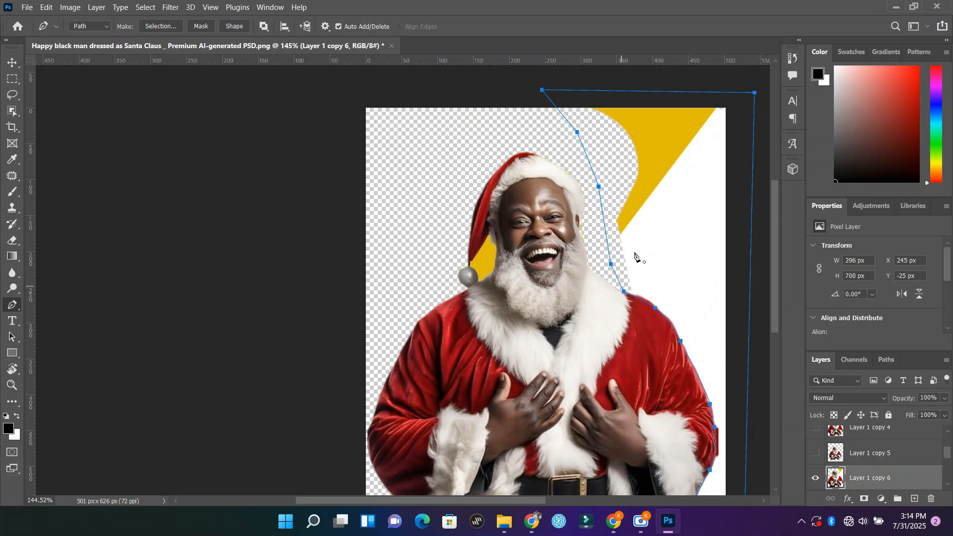
Step: Convert the closed path into a selection with a 0.5-pixel feather radius, delete the remaining outer background, and deselect
{"action": "right_click", "coordinate": [652, 211]}
{"action": "left_click", "coordinate": [732, 265]}
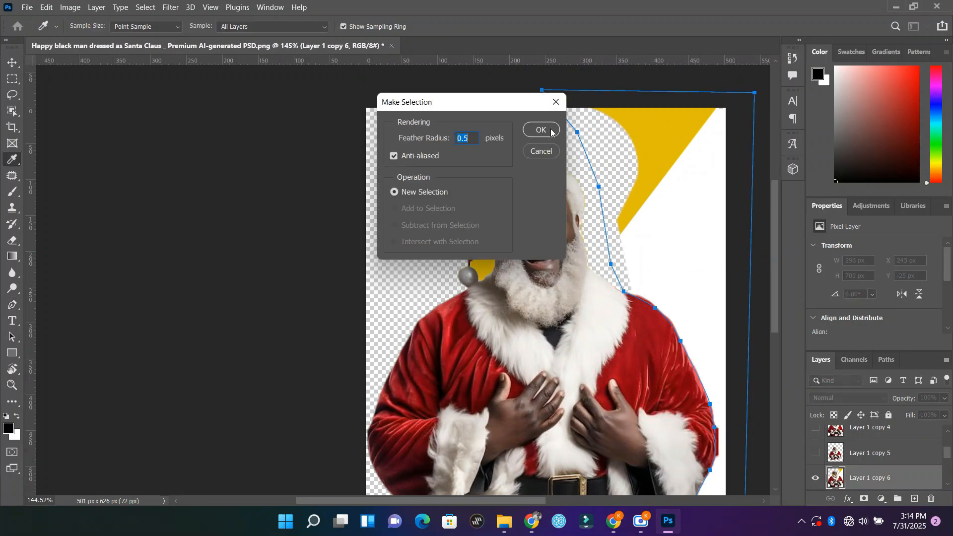
{"action": "left_click", "coordinate": [540, 128]}
{"action": "key", "text": "Delete"}
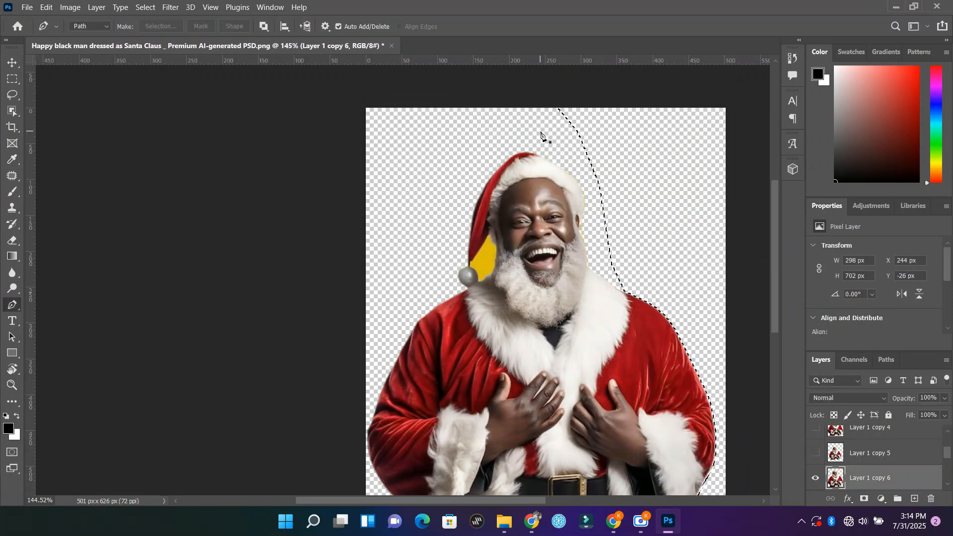
{"action": "key", "text": "ctrl+d"}
{"action": "scroll", "coordinate": [531, 171], "scroll_direction": "down", "scroll_amount": 1}
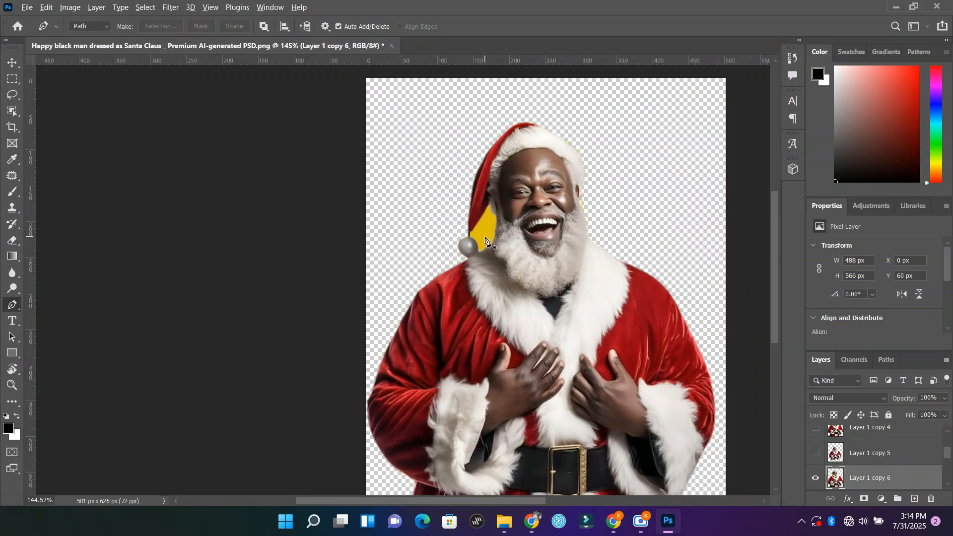
Step: Start a path at the pompom around the yellow gap and trace the collar fur and beard edge upward
{"action": "scroll", "coordinate": [485, 240], "scroll_direction": "up", "scroll_amount": 5, "text": "alt"}
{"action": "scroll", "coordinate": [486, 241], "scroll_direction": "up", "scroll_amount": 1, "text": "alt"}
{"action": "scroll", "coordinate": [485, 240], "scroll_direction": "up", "scroll_amount": 2}
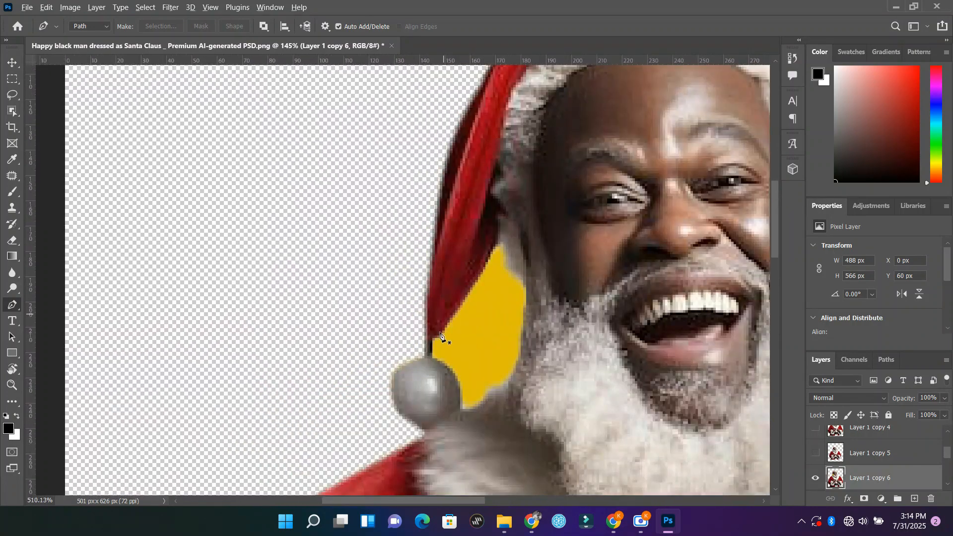
{"action": "left_click", "coordinate": [432, 360]}
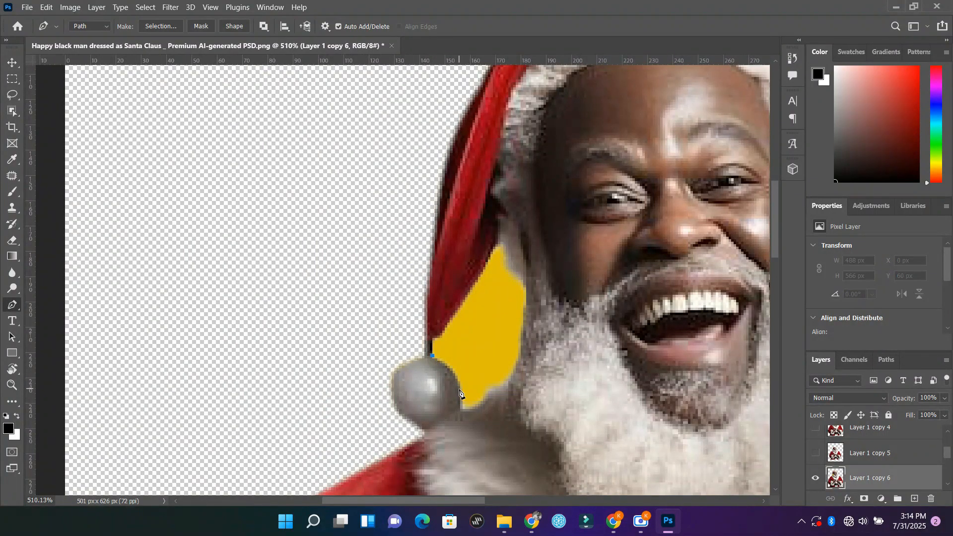
{"action": "left_click_drag", "start_coordinate": [460, 389], "coordinate": [465, 411]}
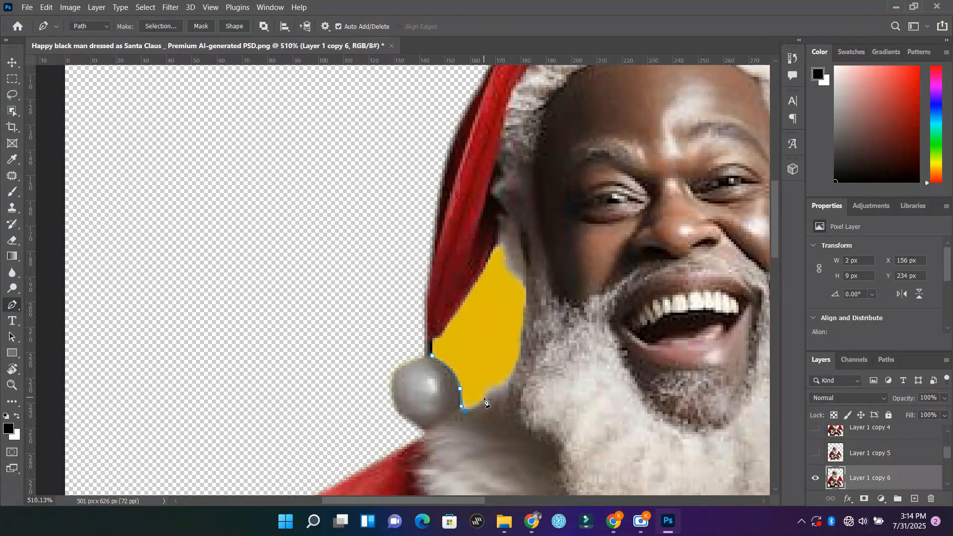
{"action": "left_click", "coordinate": [482, 398]}
{"action": "key", "text": "ctrl+z"}
{"action": "left_click_drag", "start_coordinate": [483, 408], "coordinate": [509, 380]}
{"action": "left_click_drag", "start_coordinate": [521, 333], "coordinate": [527, 293]}
Step: Complete the path around the yellow gap's upper tip and down the hat's inner edge, closing it near the pompom
{"action": "left_click", "coordinate": [511, 269]}
{"action": "key", "text": "ctrl+z"}
{"action": "left_click", "coordinate": [526, 285]}
{"action": "key", "text": "ctrl+z"}
{"action": "left_click_drag", "start_coordinate": [521, 277], "coordinate": [507, 253]}
{"action": "left_click", "coordinate": [502, 242]}
{"action": "left_click", "coordinate": [477, 278]}
{"action": "left_click", "coordinate": [449, 321]}
{"action": "left_click", "coordinate": [439, 336]}
{"action": "left_click", "coordinate": [434, 339]}
Step: Convert the gap path into a selection with a 0.5-pixel feather radius, delete the yellow background, and deselect
{"action": "right_click", "coordinate": [476, 338]}
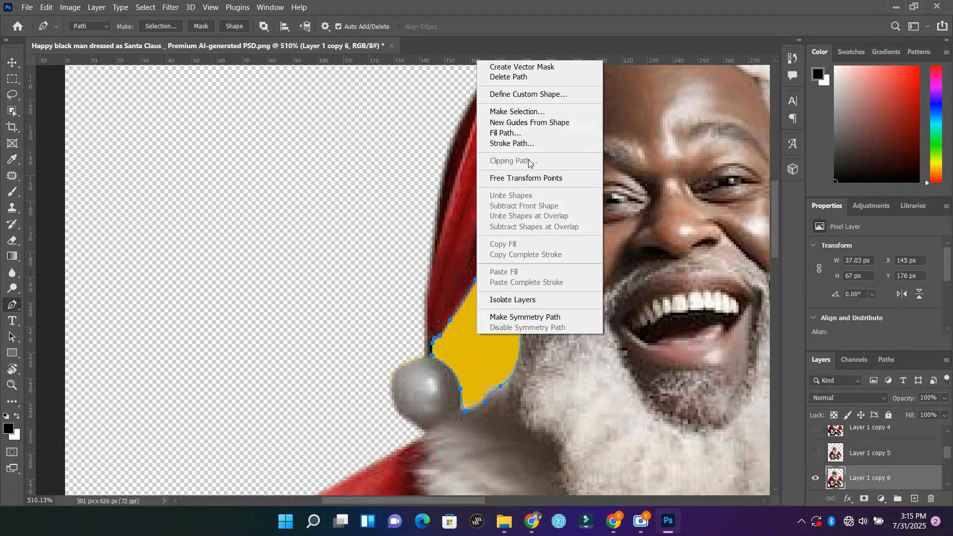
{"action": "left_click", "coordinate": [517, 111]}
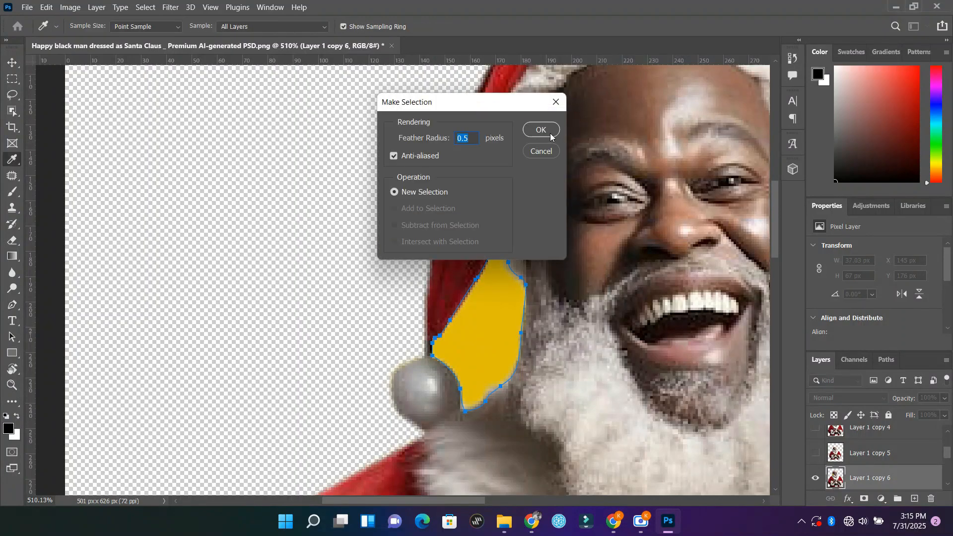
{"action": "left_click", "coordinate": [541, 130]}
{"action": "key", "text": "Delete"}
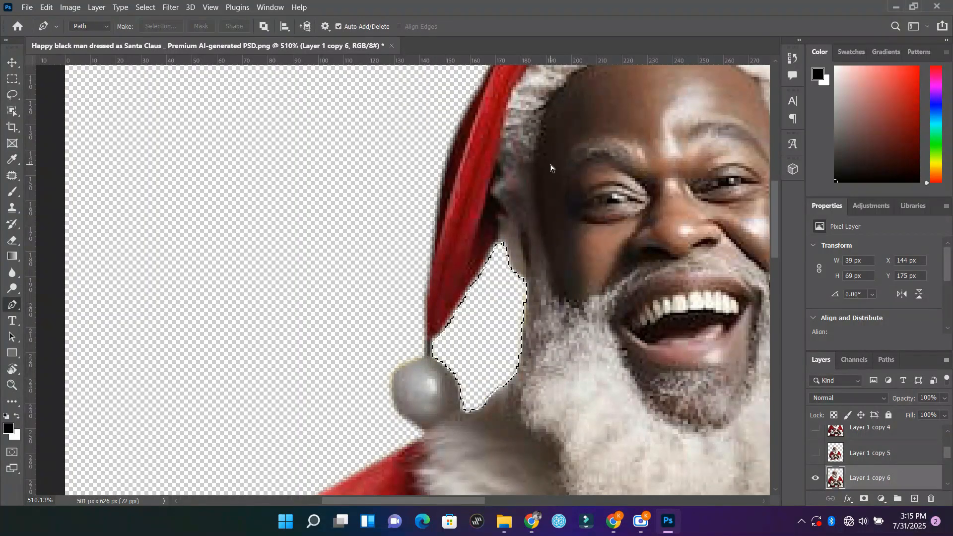
{"action": "key", "text": "ctrl+d"}
Step: Fit the image in view and move the Santa cut-out to X 26 px, Y 30 px
{"action": "key", "text": "z"}
{"action": "left_click", "coordinate": [568, 240], "text": "alt"}
{"action": "left_click", "coordinate": [567, 239], "text": "alt"}
{"action": "left_click", "coordinate": [568, 239], "text": "alt"}
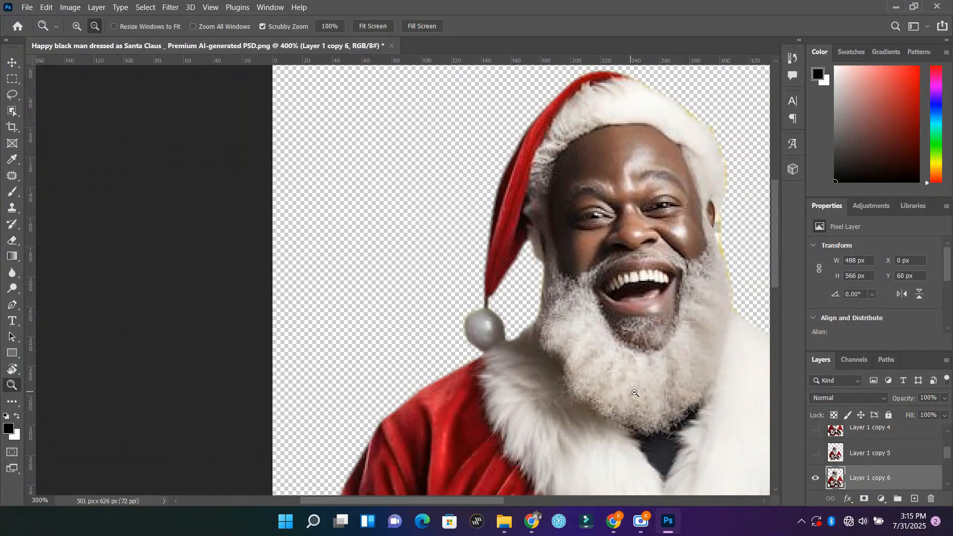
{"action": "left_click", "coordinate": [637, 394], "text": "alt"}
{"action": "left_click", "coordinate": [643, 400], "text": "alt"}
{"action": "left_click", "coordinate": [662, 414], "text": "alt"}
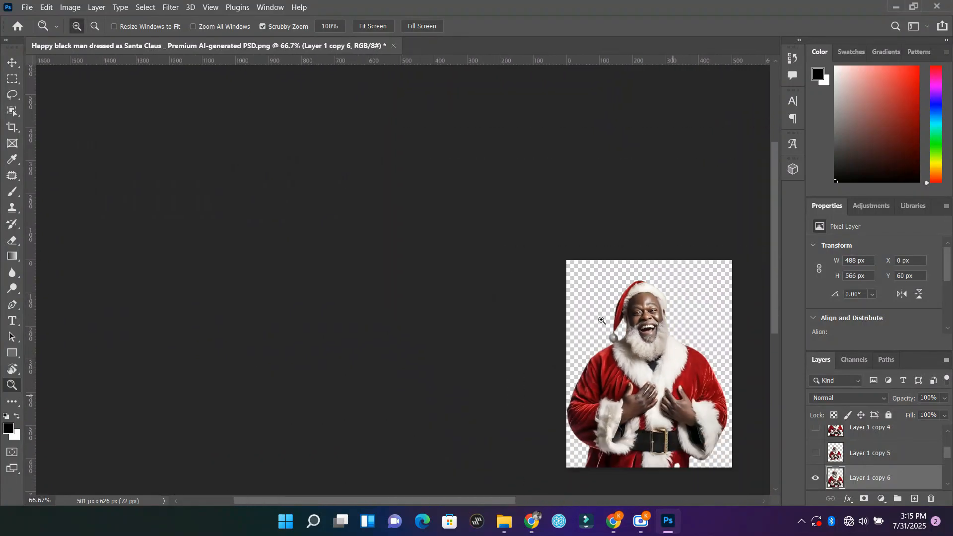
{"action": "left_click", "coordinate": [372, 26]}
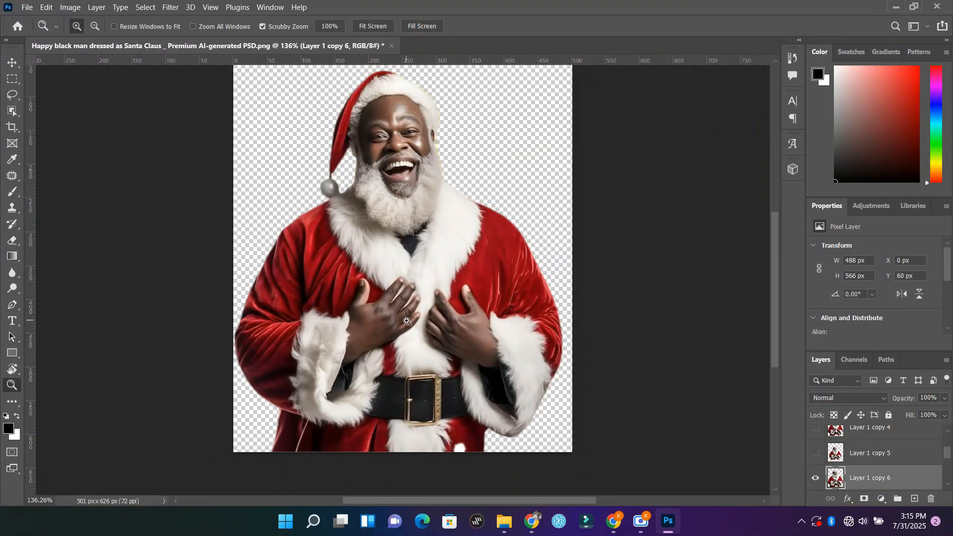
{"action": "left_click", "coordinate": [13, 62]}
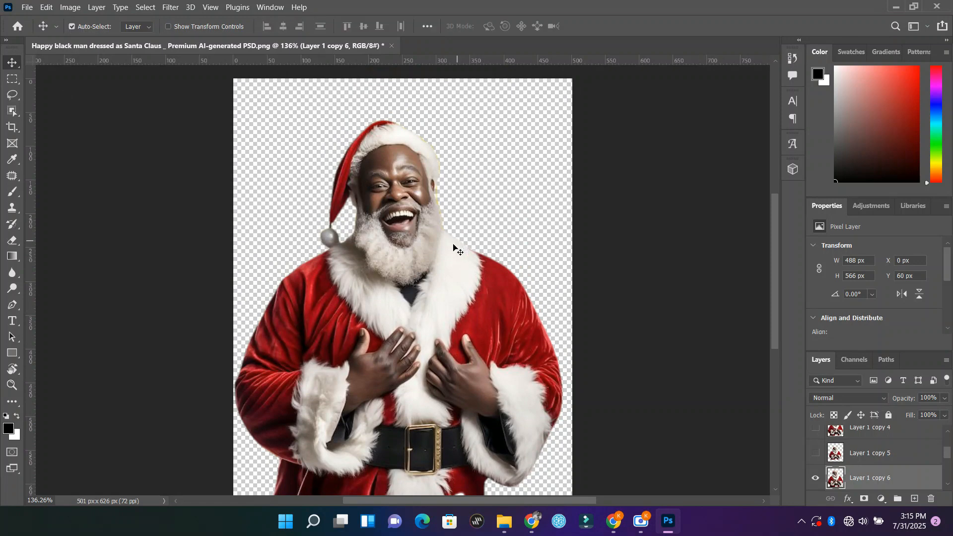
{"action": "left_click_drag", "start_coordinate": [440, 243], "coordinate": [457, 224]}
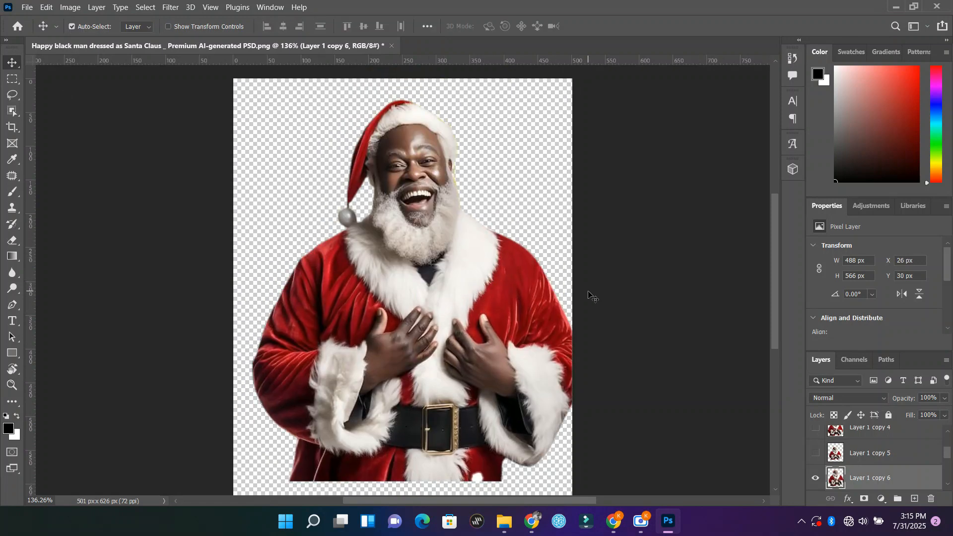
{"action": "left_click", "coordinate": [13, 305]}
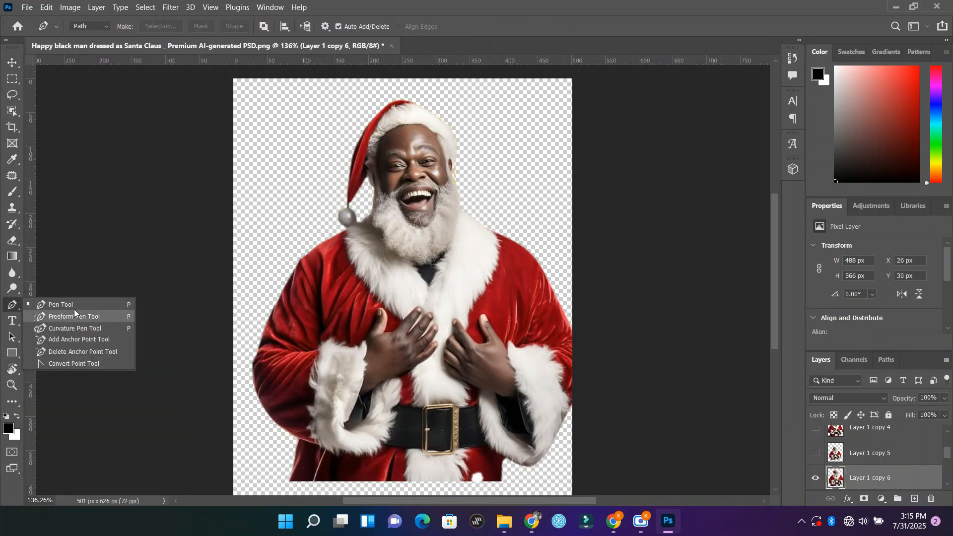
{"action": "left_click", "coordinate": [166, 219]}
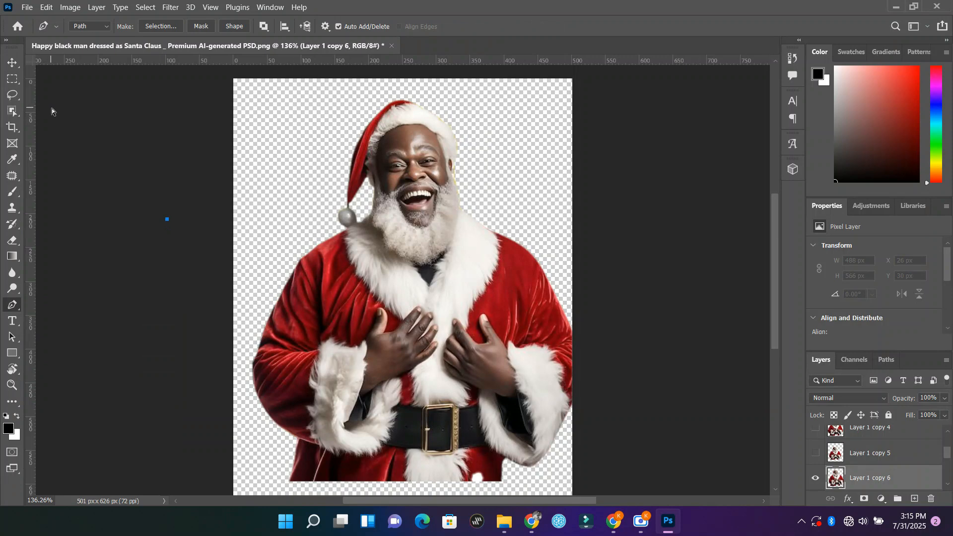
{"action": "key", "text": "ctrl+z"}
{"action": "key", "text": "v"}
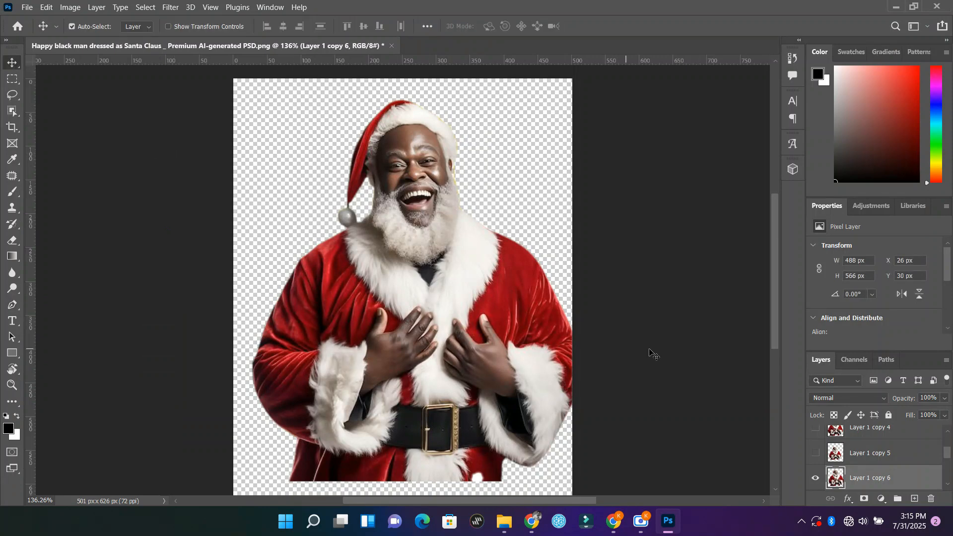
Step: Deselect the layer, step back through the recent edits to the yellow gap's path, and restore the edits
{"action": "left_click", "coordinate": [702, 357]}
{"action": "key", "text": "ctrl+z"}
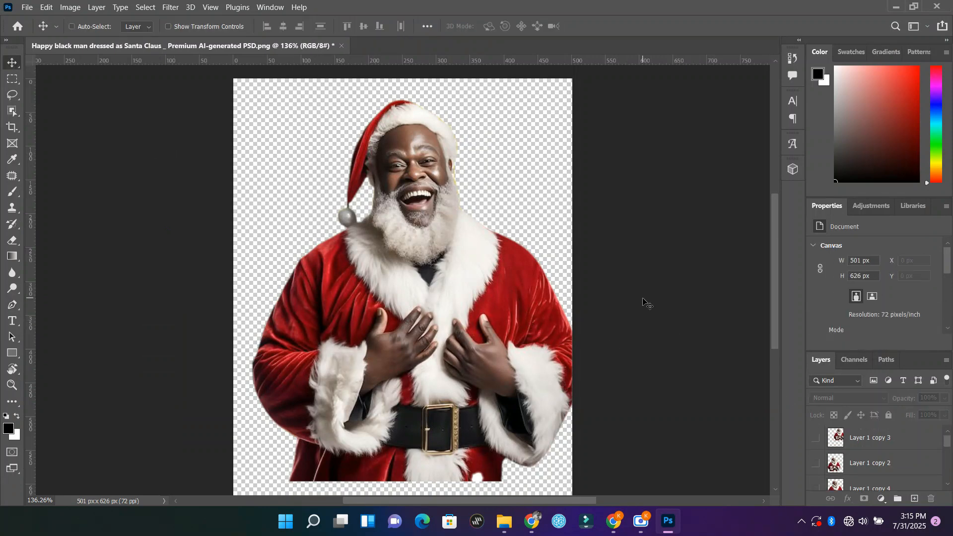
{"action": "key", "text": "ctrl+z"}
{"action": "key", "text": "ctrl+z"}
{"action": "key", "text": "ctrl+z"}
{"action": "key", "text": "ctrl+z"}
{"action": "key", "text": "ctrl+z"}
{"action": "key", "text": "ctrl+z"}
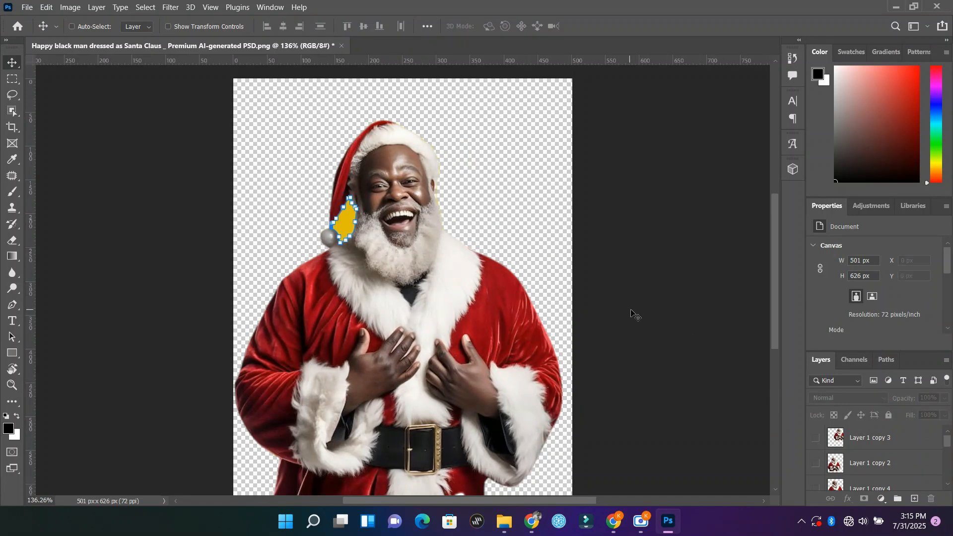
{"action": "key", "text": "ctrl+z"}
{"action": "key", "text": "ctrl+z"}
{"action": "key", "text": "ctrl+z"}
{"action": "key", "text": "ctrl+z"}
{"action": "key", "text": "ctrl+z"}
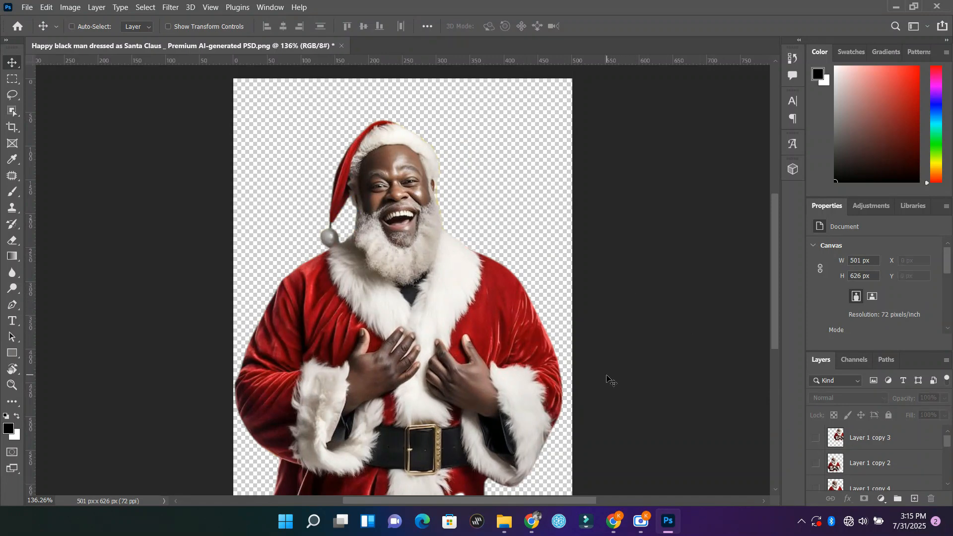
{"action": "key", "text": "ctrl+z"}
{"action": "key", "text": "ctrl+z"}
Step: Move the Santa cut-out to X 0 px, Y 15 px and toggle the visibility of Layer 1 copy 6 off and on
{"action": "scroll", "coordinate": [507, 335], "scroll_direction": "up", "scroll_amount": 1}
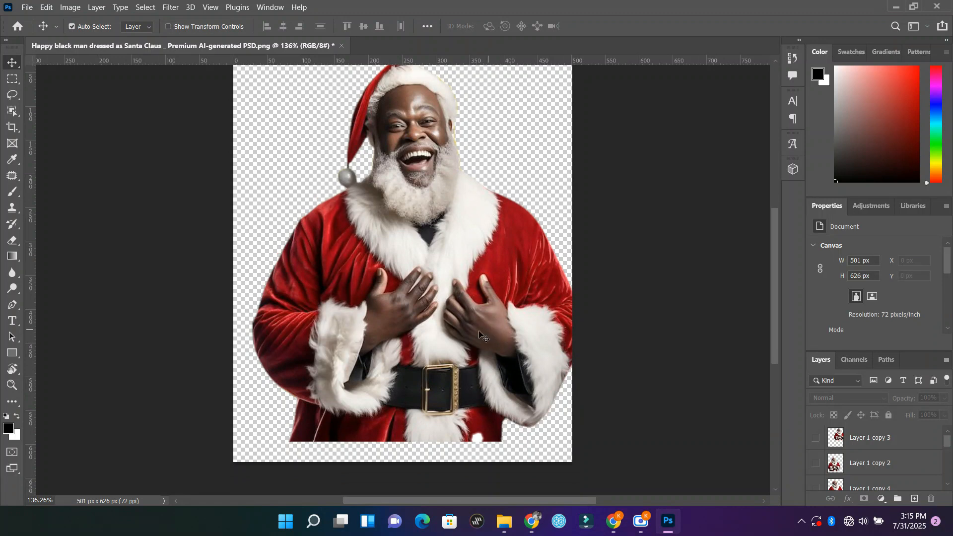
{"action": "mouse_move", "coordinate": [479, 332]}
{"action": "left_mouse_down"}
{"action": "mouse_move", "coordinate": [442, 321]}
{"action": "mouse_move", "coordinate": [463, 324]}
{"action": "left_mouse_up"}
{"action": "scroll", "coordinate": [951, 459], "scroll_direction": "down", "scroll_amount": 3}
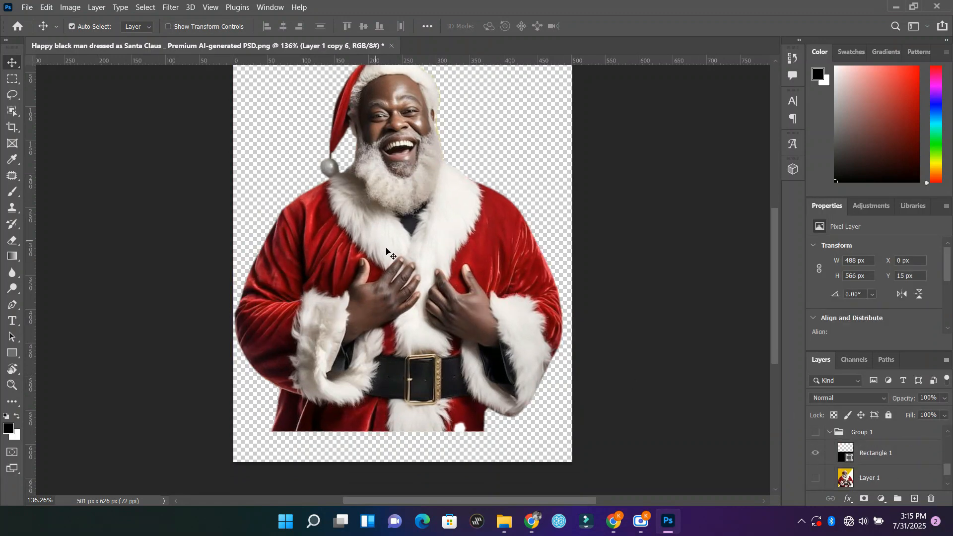
{"action": "left_click", "coordinate": [653, 351]}
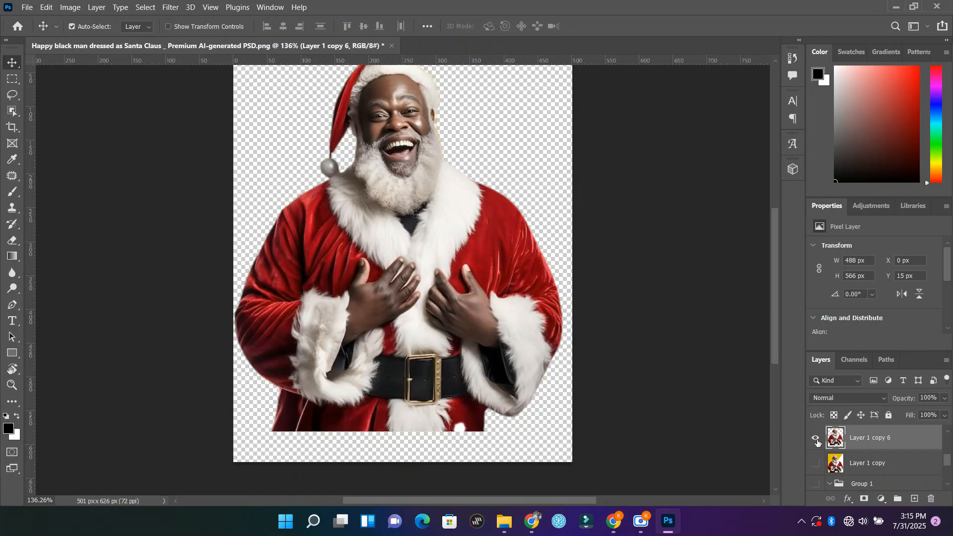
{"action": "left_click", "coordinate": [815, 439]}
{"action": "left_click", "coordinate": [816, 440]}
Step: Show Group 1's green and black backdrop behind the cut-out and move the Santa down to Y 49 px
{"action": "scroll", "coordinate": [891, 466], "scroll_direction": "down", "scroll_amount": 3}
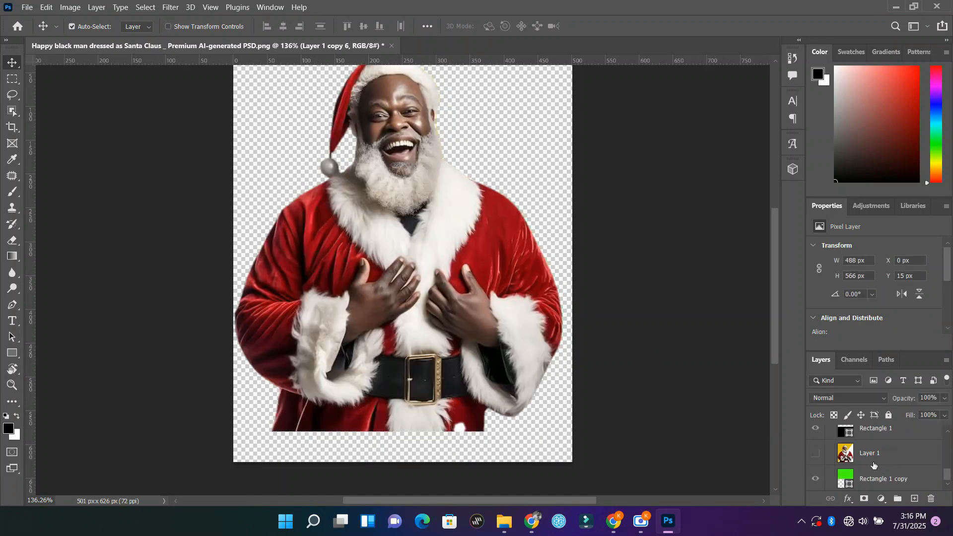
{"action": "scroll", "coordinate": [873, 463], "scroll_direction": "up", "scroll_amount": 2}
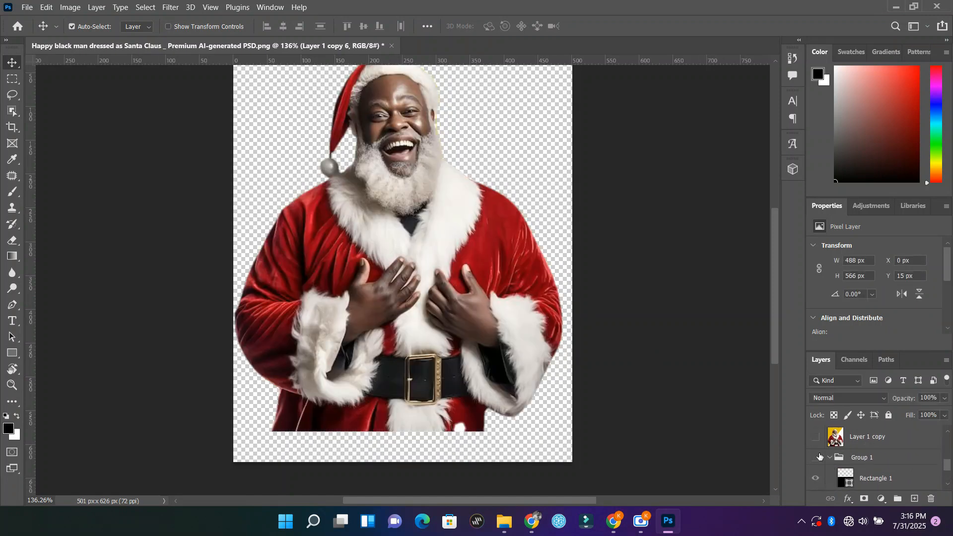
{"action": "left_click", "coordinate": [815, 457]}
{"action": "left_click_drag", "start_coordinate": [419, 292], "coordinate": [419, 315]}
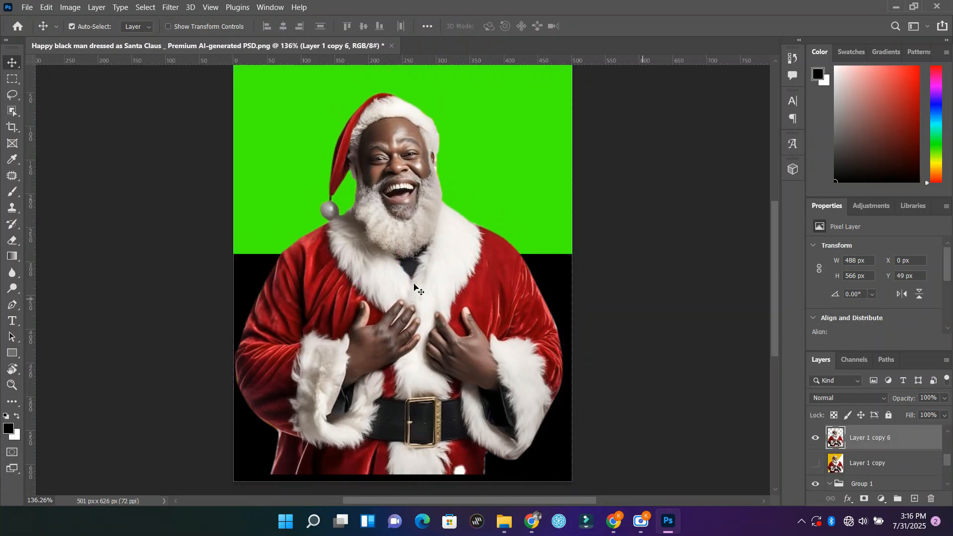
{"action": "scroll", "coordinate": [641, 350], "scroll_direction": "down", "scroll_amount": 2}
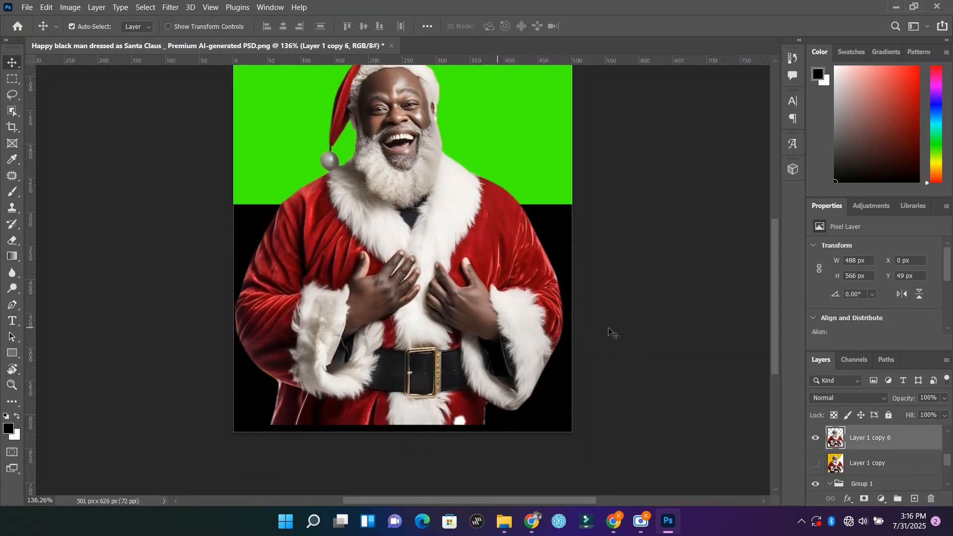
Step: Hide Layer 1 copy 6 and Group 1, show the original photo on Layer 1 copy, and select that layer
{"action": "left_click", "coordinate": [816, 437]}
{"action": "scroll", "coordinate": [870, 458], "scroll_direction": "down", "scroll_amount": 3}
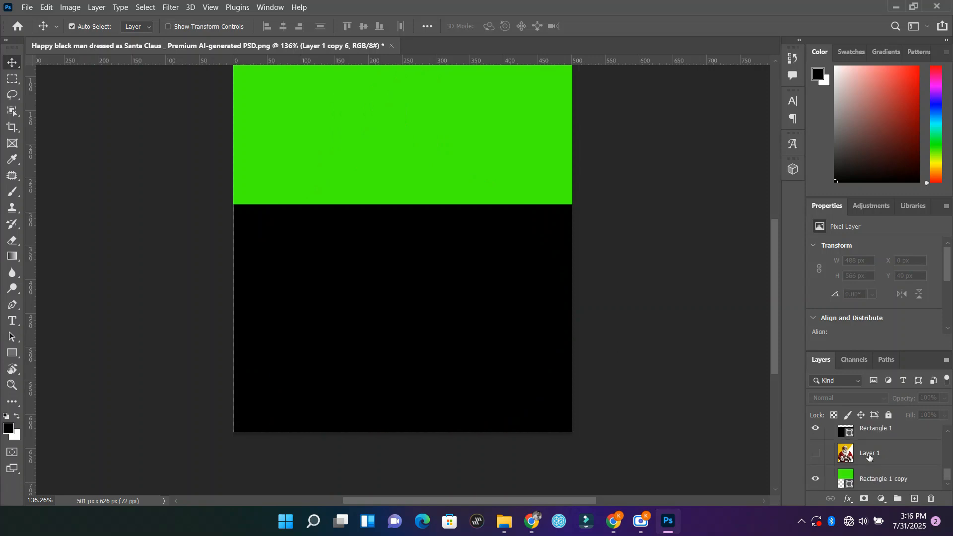
{"action": "scroll", "coordinate": [869, 458], "scroll_direction": "up", "scroll_amount": 3}
{"action": "left_click", "coordinate": [816, 484]}
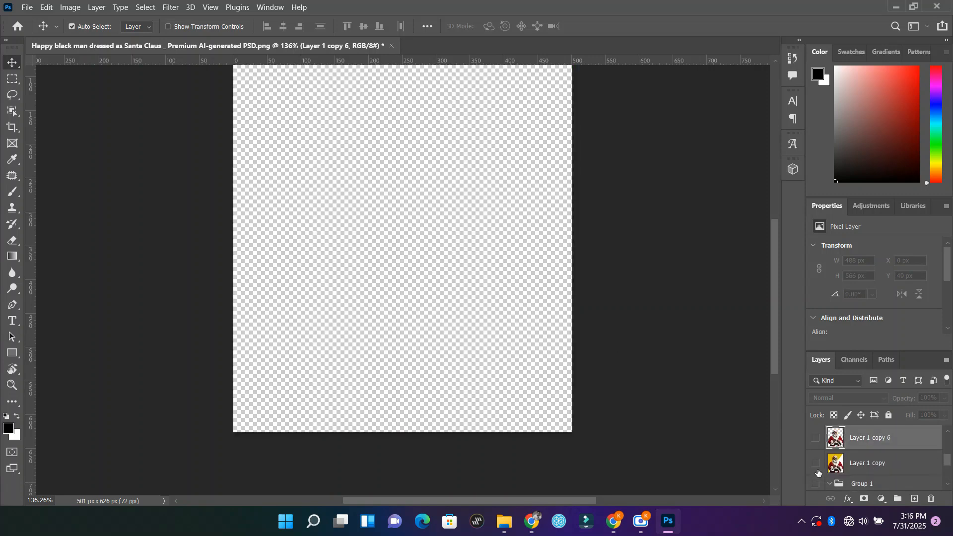
{"action": "left_click", "coordinate": [815, 462]}
{"action": "scroll", "coordinate": [642, 308], "scroll_direction": "up", "scroll_amount": 2}
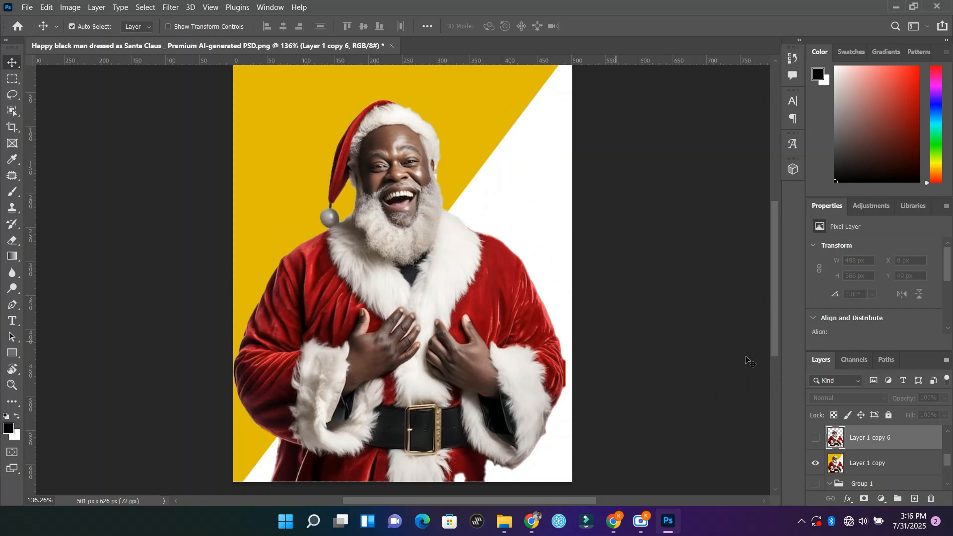
{"action": "scroll", "coordinate": [571, 215], "scroll_direction": "down", "scroll_amount": 2}
{"action": "scroll", "coordinate": [662, 273], "scroll_direction": "up", "scroll_amount": 1}
{"action": "scroll", "coordinate": [644, 310], "scroll_direction": "up", "scroll_amount": 1}
{"action": "left_click", "coordinate": [429, 262]}
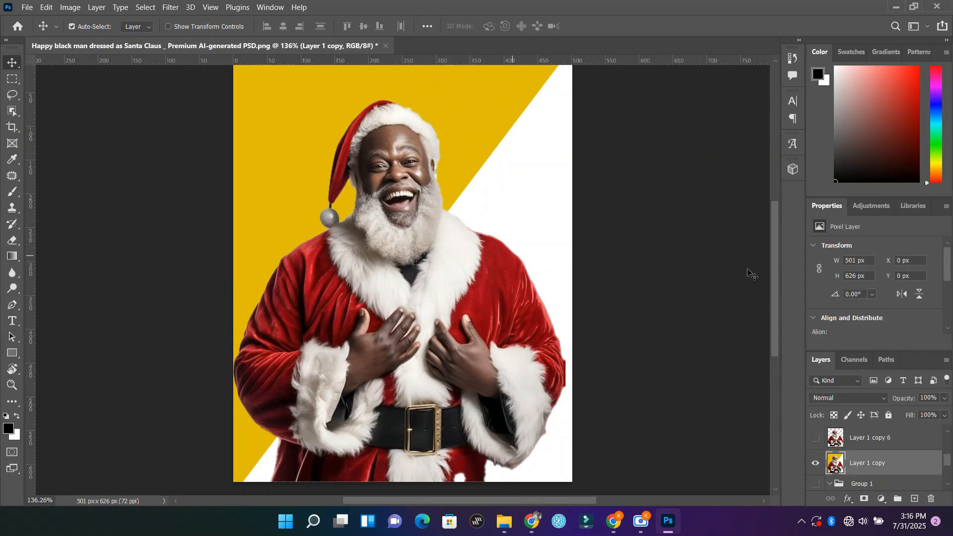
{"action": "right_click", "coordinate": [882, 464]}
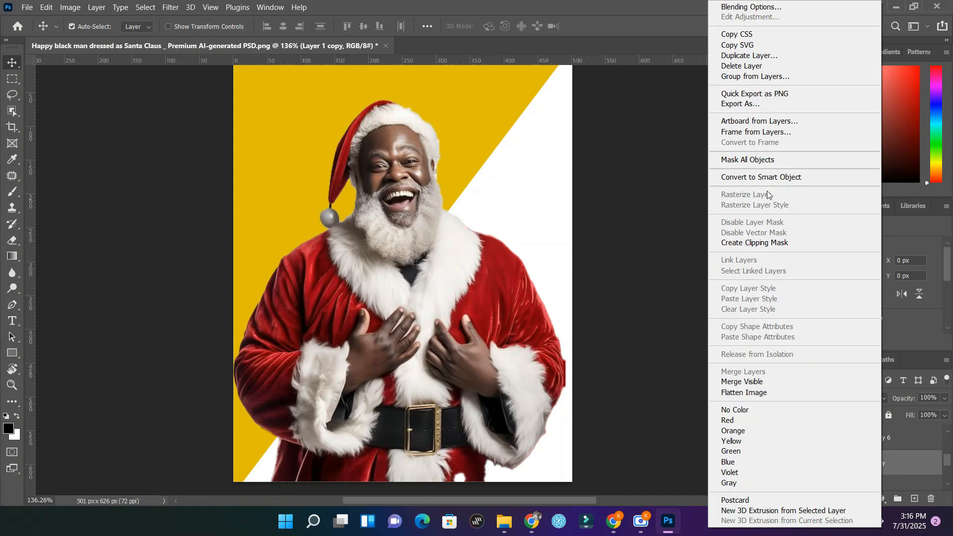
{"action": "left_click", "coordinate": [630, 198]}
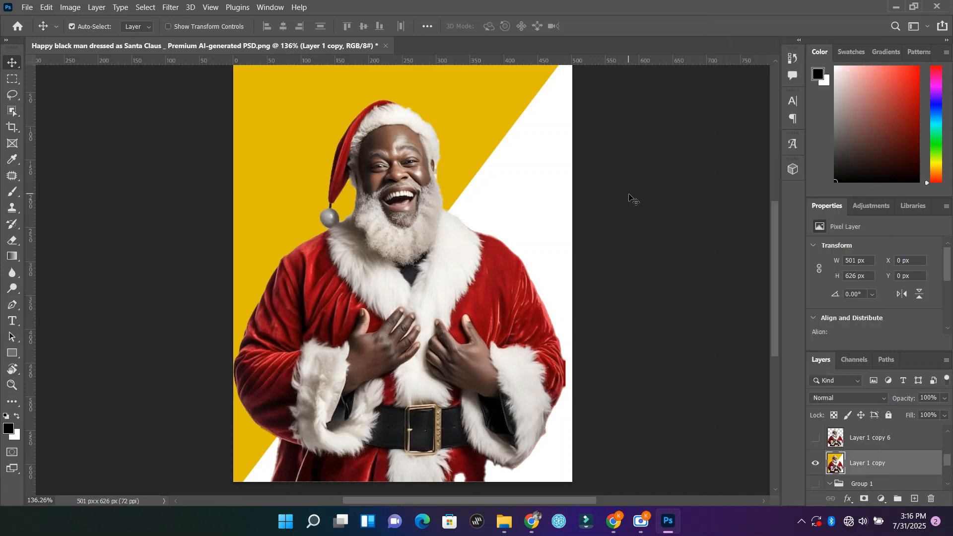
{"action": "scroll", "coordinate": [912, 280], "scroll_direction": "up", "scroll_amount": 1}
Step: Hide the Properties panel and show it again
{"action": "left_click", "coordinate": [270, 7]}
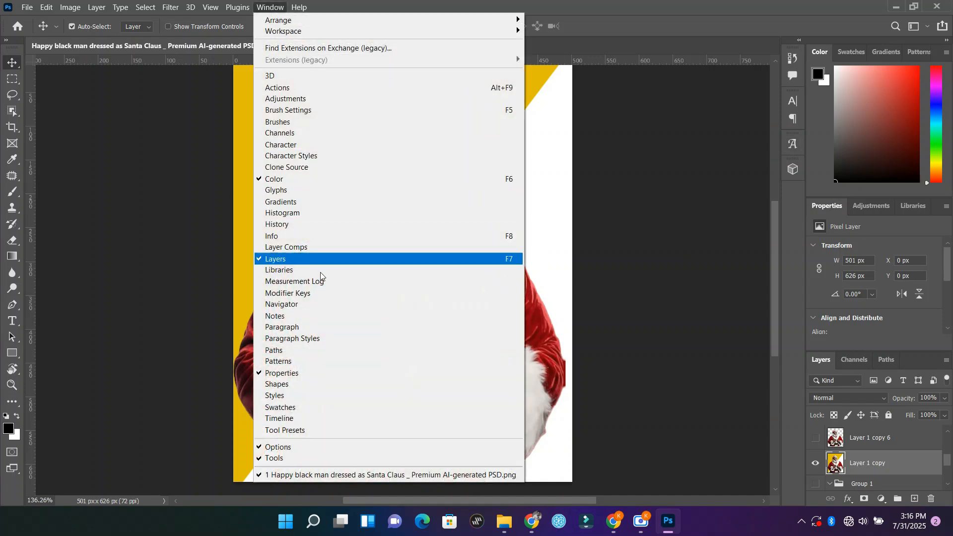
{"action": "left_click", "coordinate": [265, 373]}
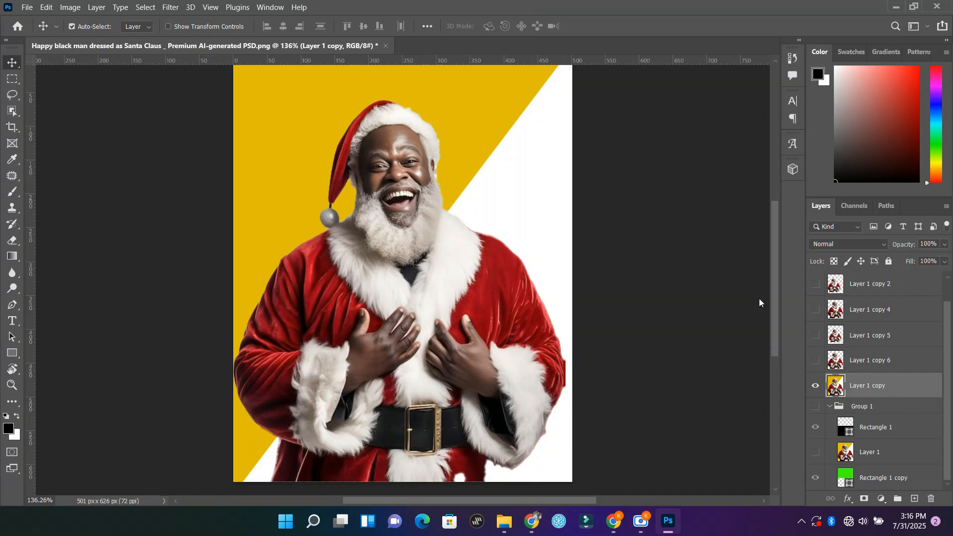
{"action": "left_click", "coordinate": [270, 7]}
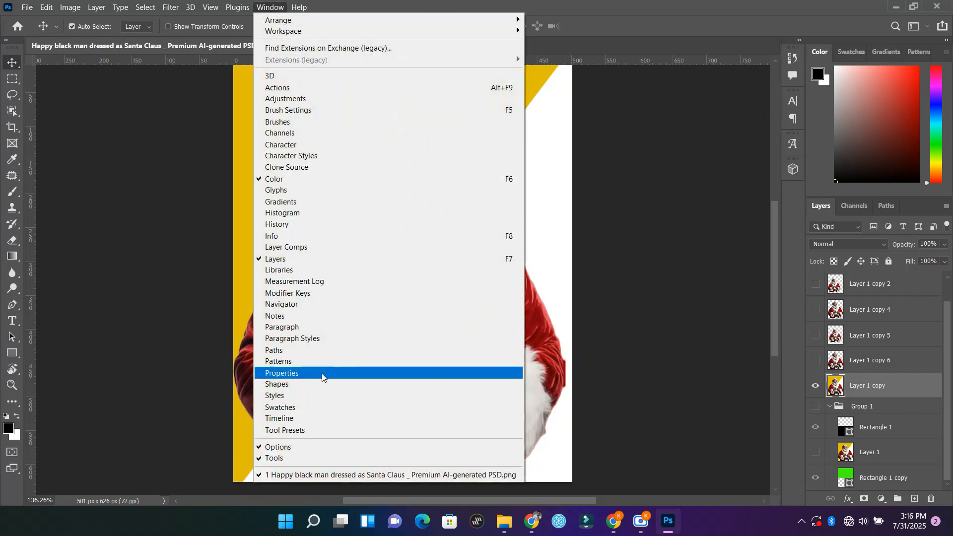
{"action": "left_click", "coordinate": [295, 373]}
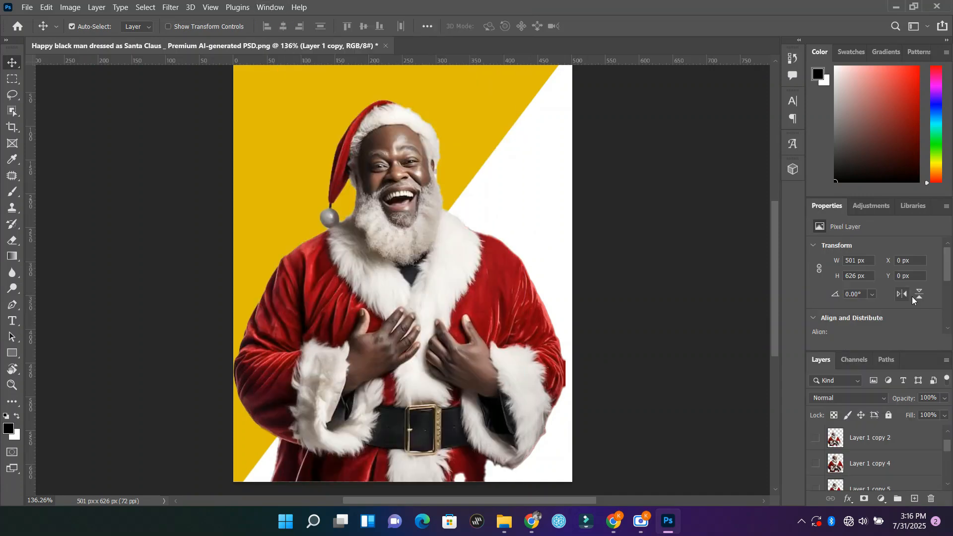
Step: Remove the background from Layer 1 copy with the automatic Remove Background quick action
{"action": "scroll", "coordinate": [912, 296], "scroll_direction": "down", "scroll_amount": 3}
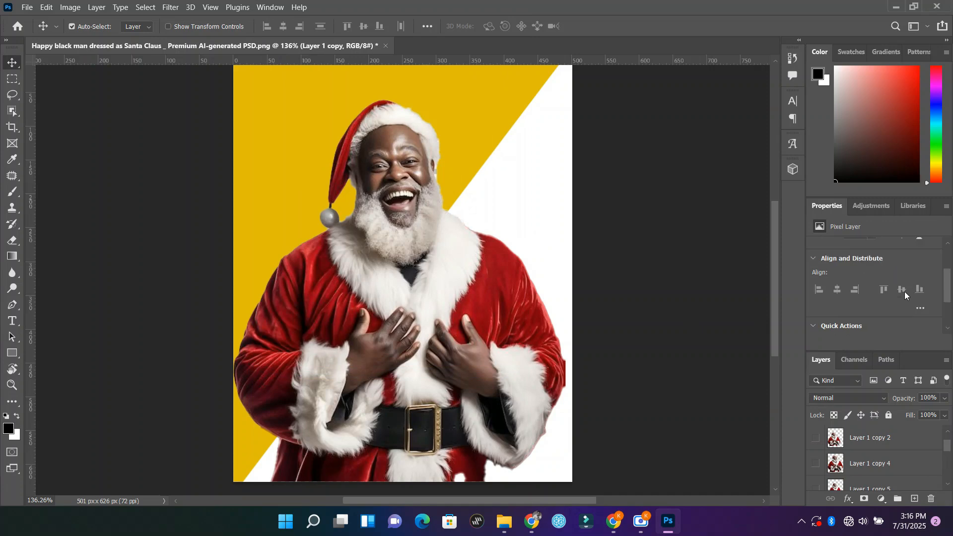
{"action": "scroll", "coordinate": [904, 290], "scroll_direction": "down", "scroll_amount": 2}
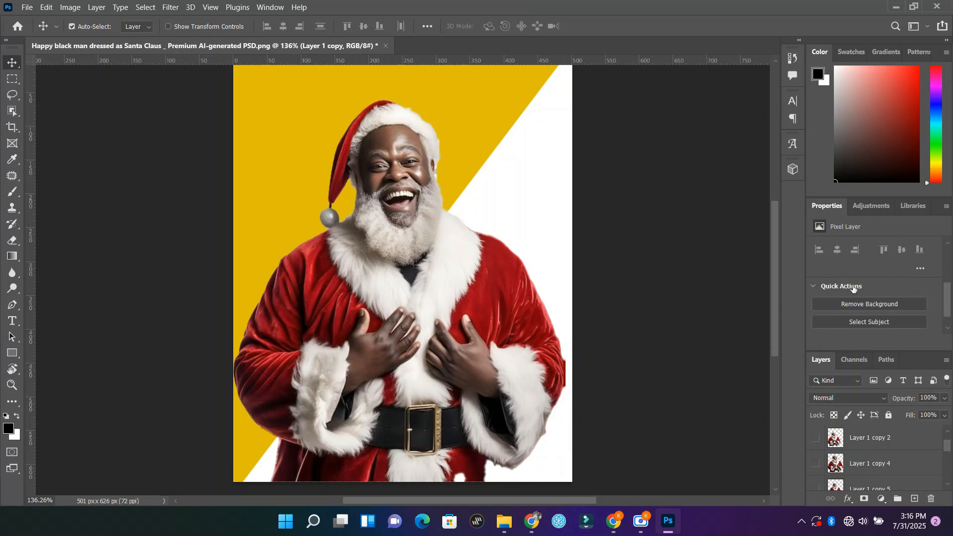
{"action": "left_click", "coordinate": [872, 304]}
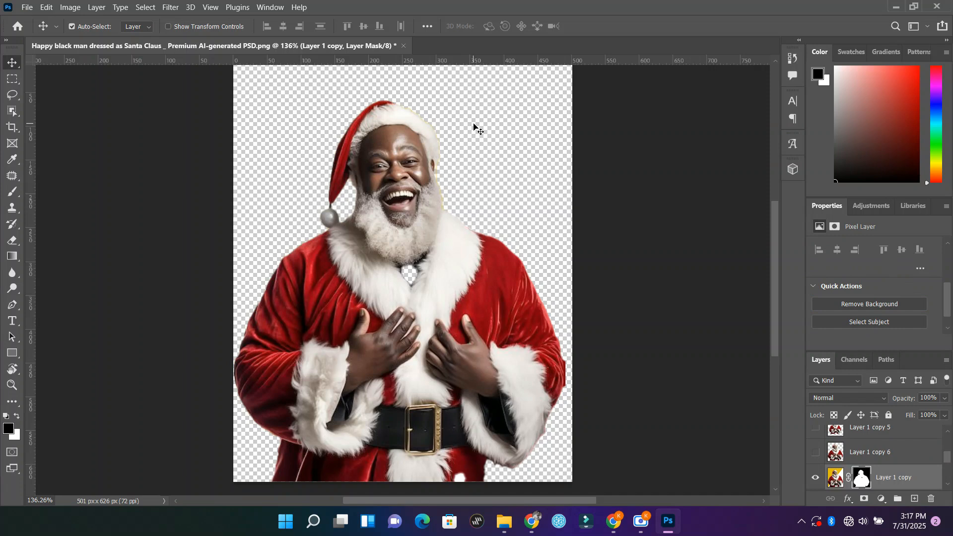
Step: Show Group 1's green and black backdrop behind the masked Santa, and shift the Santa down and back up to check the cut-out
{"action": "scroll", "coordinate": [490, 184], "scroll_direction": "down", "scroll_amount": 2}
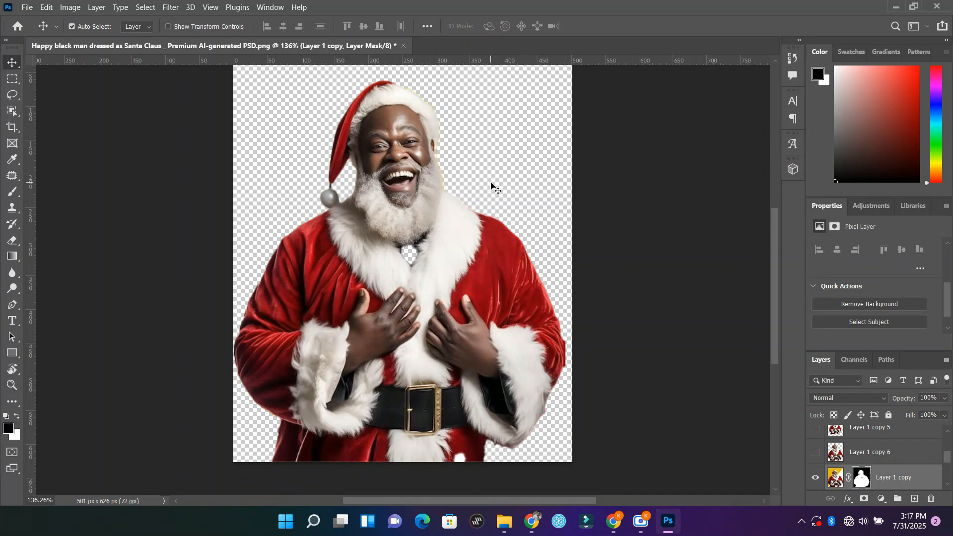
{"action": "scroll", "coordinate": [498, 184], "scroll_direction": "up", "scroll_amount": 1}
{"action": "scroll", "coordinate": [893, 435], "scroll_direction": "down", "scroll_amount": 1}
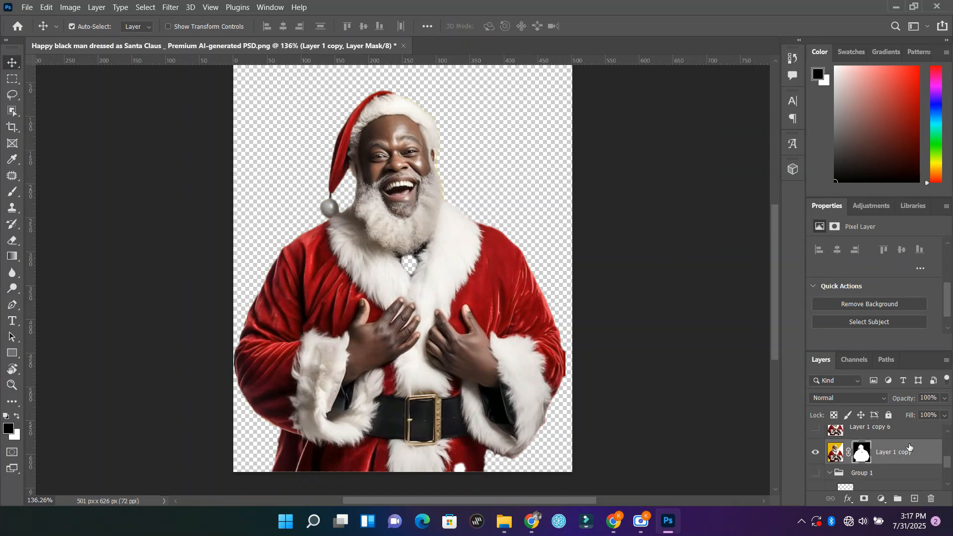
{"action": "scroll", "coordinate": [907, 451], "scroll_direction": "down", "scroll_amount": 4}
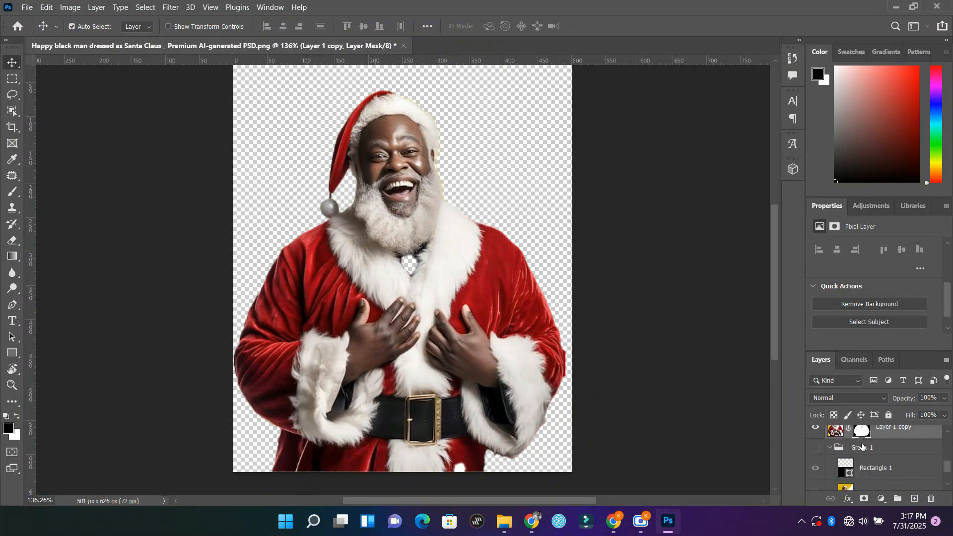
{"action": "scroll", "coordinate": [843, 449], "scroll_direction": "up", "scroll_amount": 1}
{"action": "left_click", "coordinate": [815, 448]}
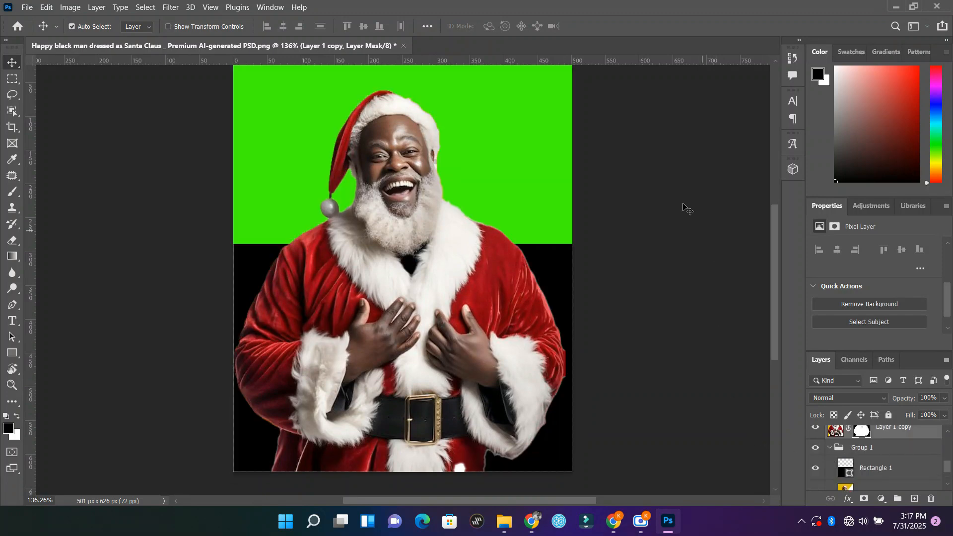
{"action": "mouse_move", "coordinate": [467, 286]}
{"action": "left_mouse_down"}
{"action": "mouse_move", "coordinate": [473, 326]}
{"action": "mouse_move", "coordinate": [476, 288]}
{"action": "left_mouse_up"}
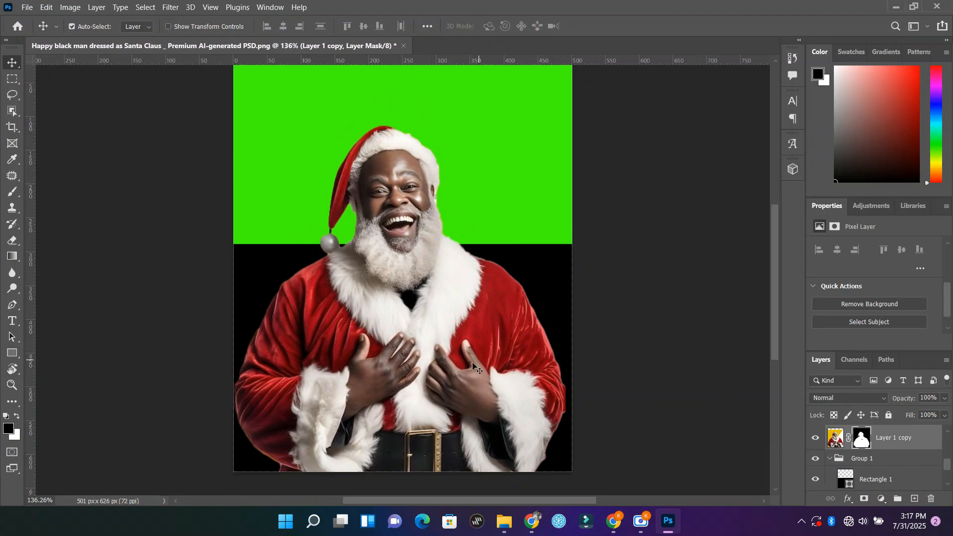
{"action": "left_click_drag", "start_coordinate": [470, 366], "coordinate": [466, 330]}
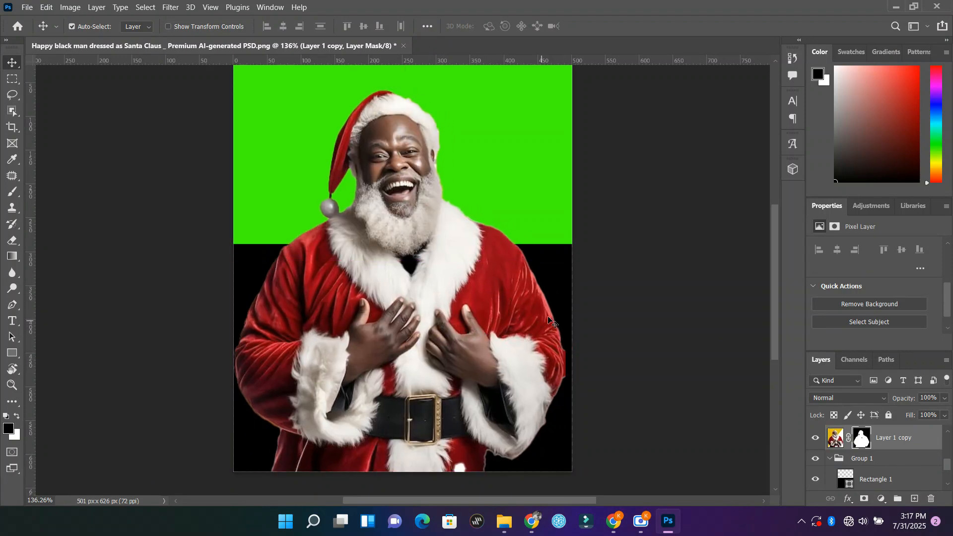